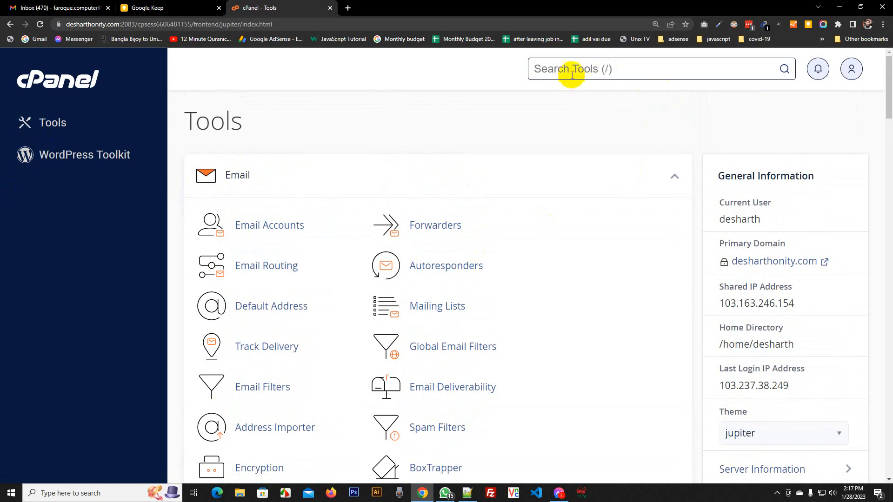
Open the Domains page, start a new domain, and copy the main domain name
text(a)
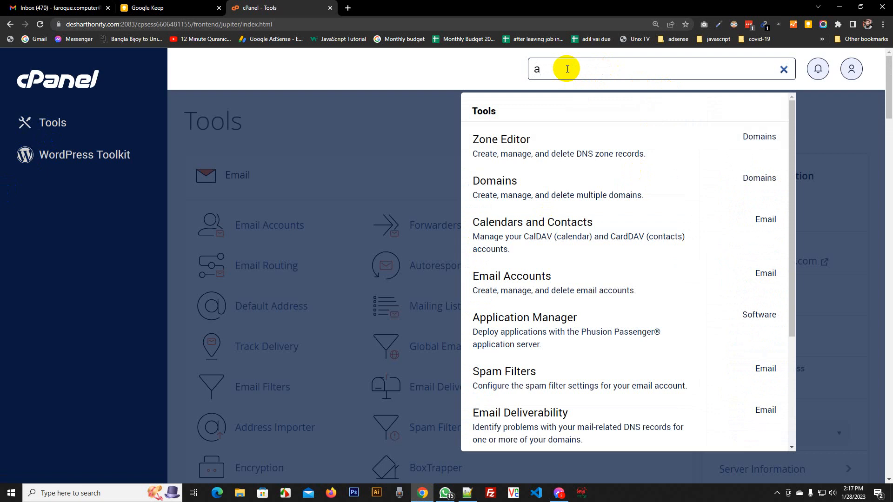
text(don domain)
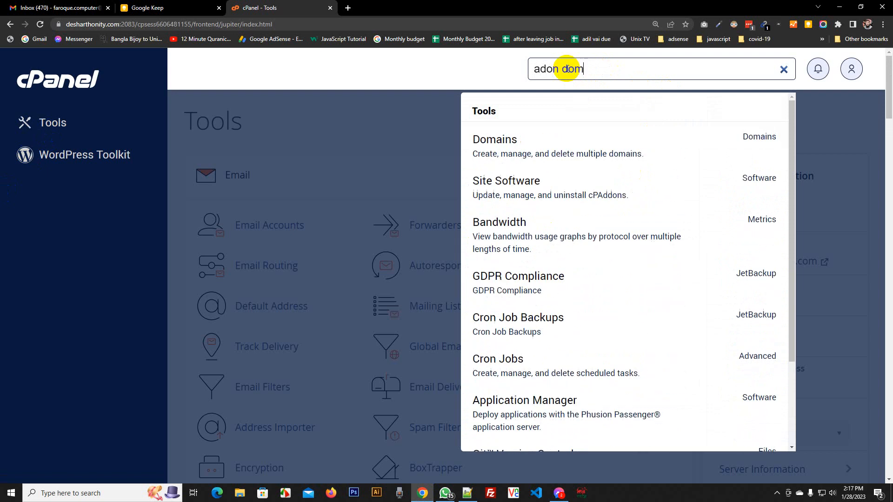
click(500, 143)
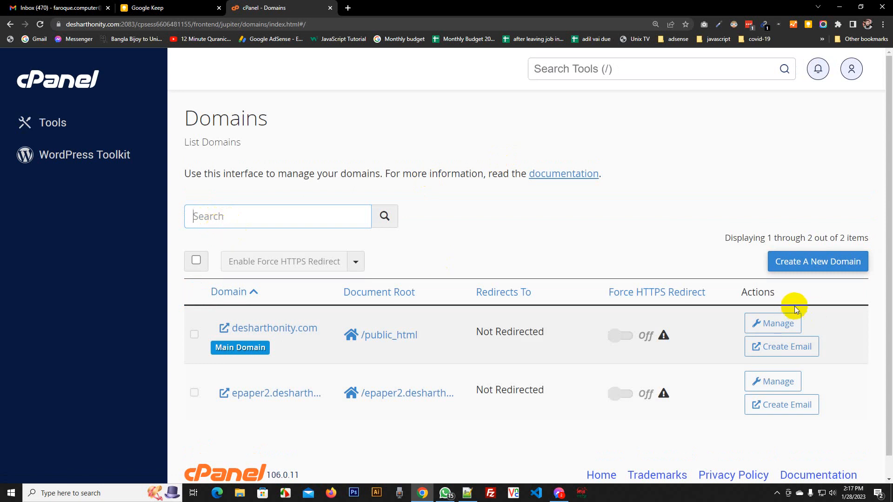
click(836, 265)
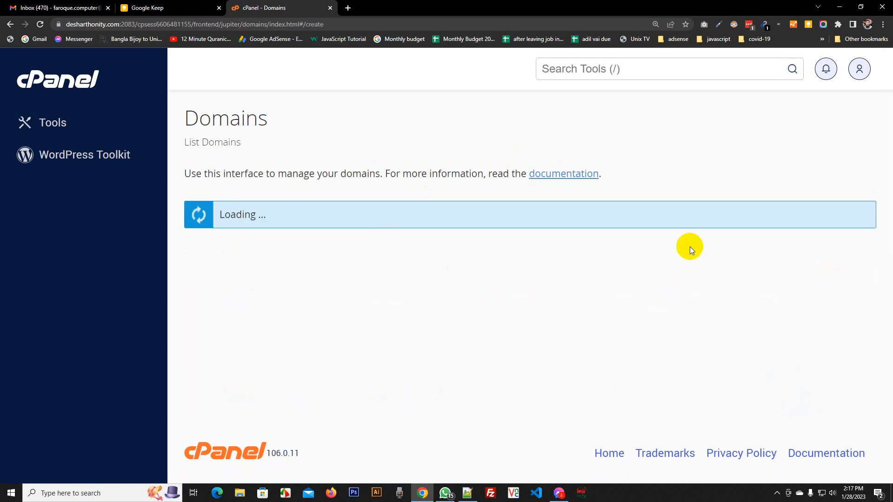
double_click(92, 27)
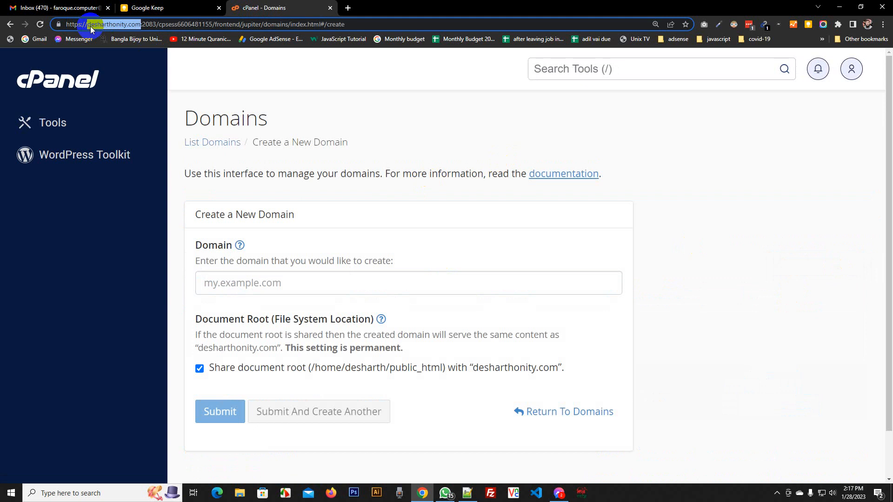
click(238, 215)
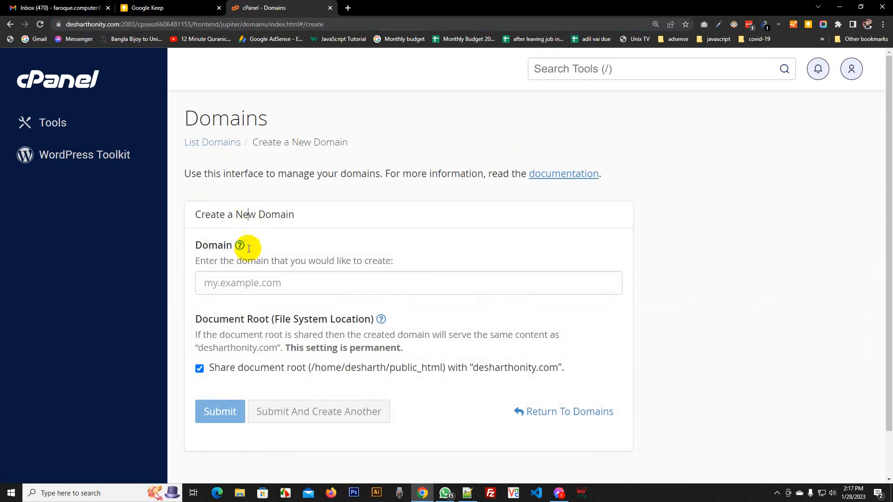
click(238, 285)
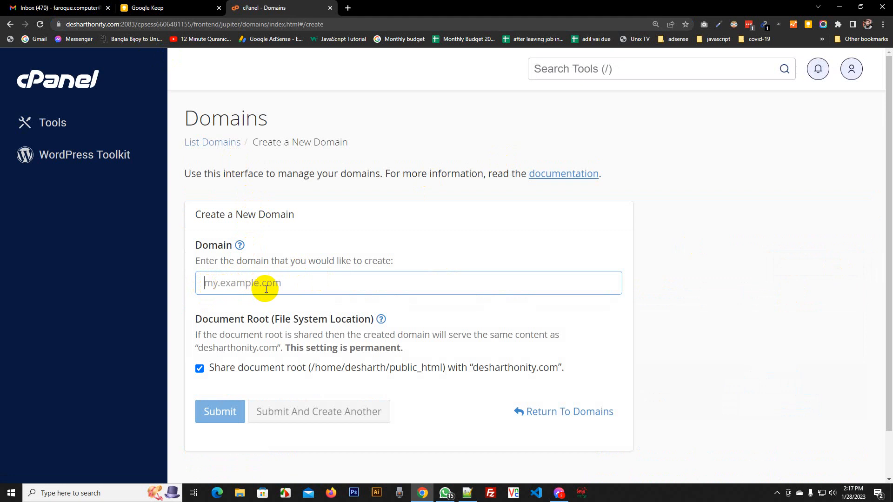
Create epaper.desharthonity.com with its own document root /home/desharth/epaper.desharthonity.com
click(308, 285)
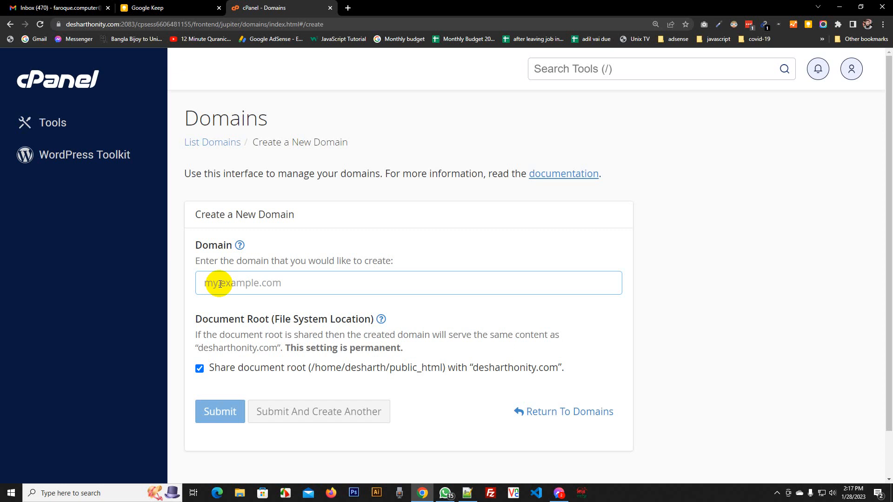
text(epape)
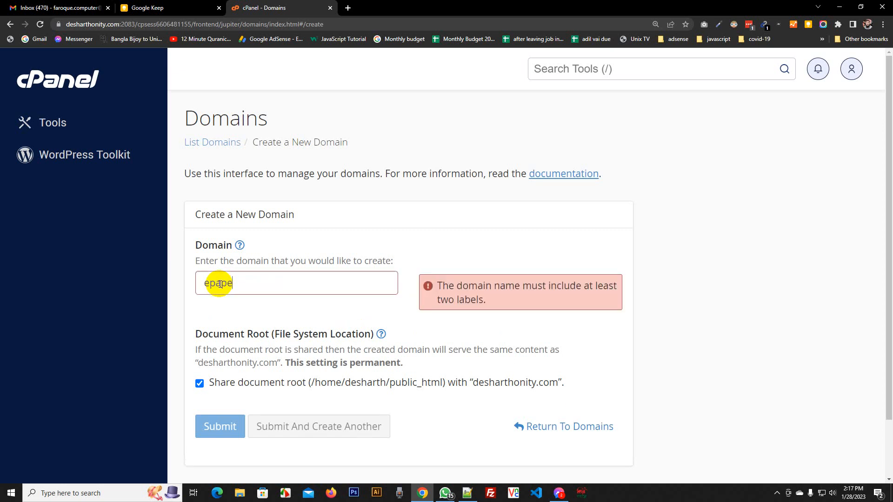
text(r.)
text(desharthonity.com)
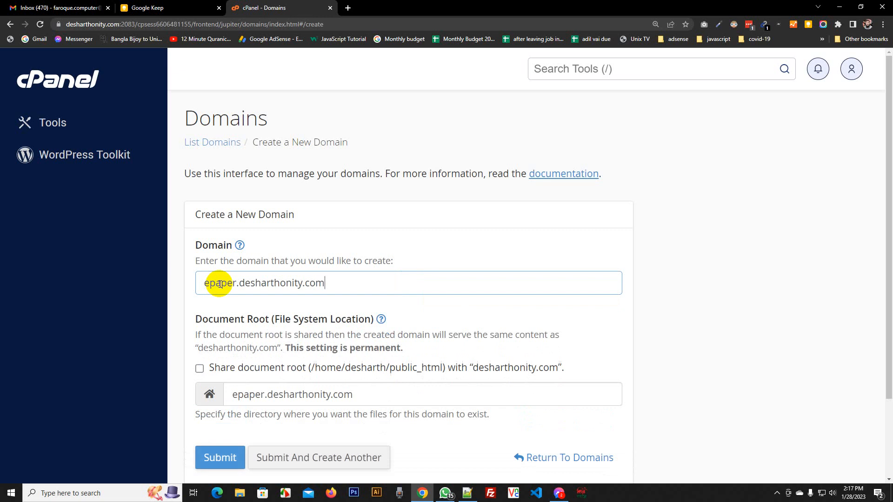
scroll(190, 302, down, 3)
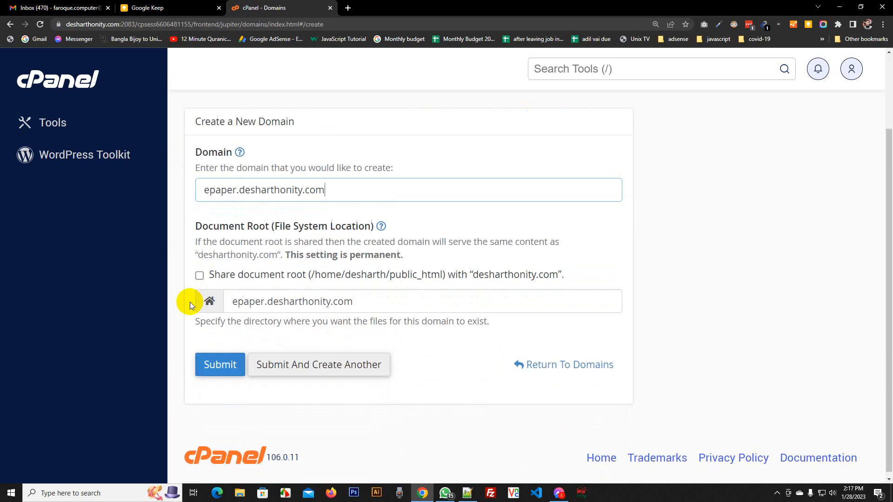
click(215, 365)
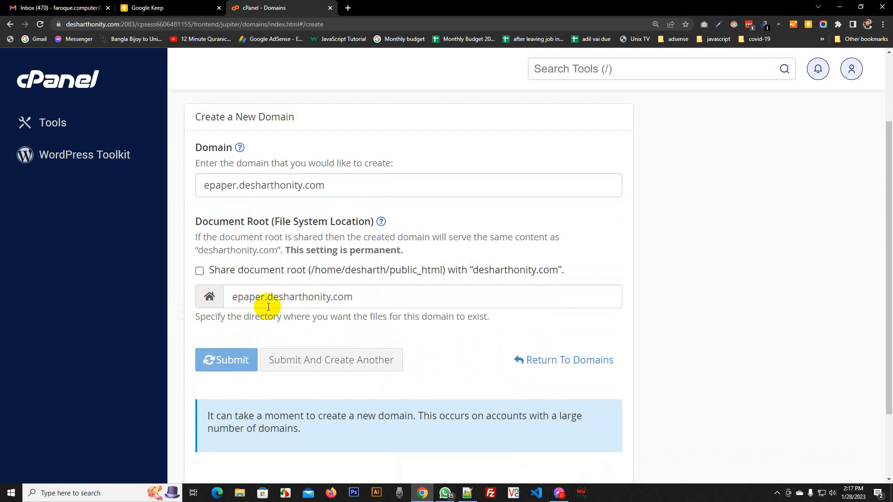
scroll(269, 307, up, 3)
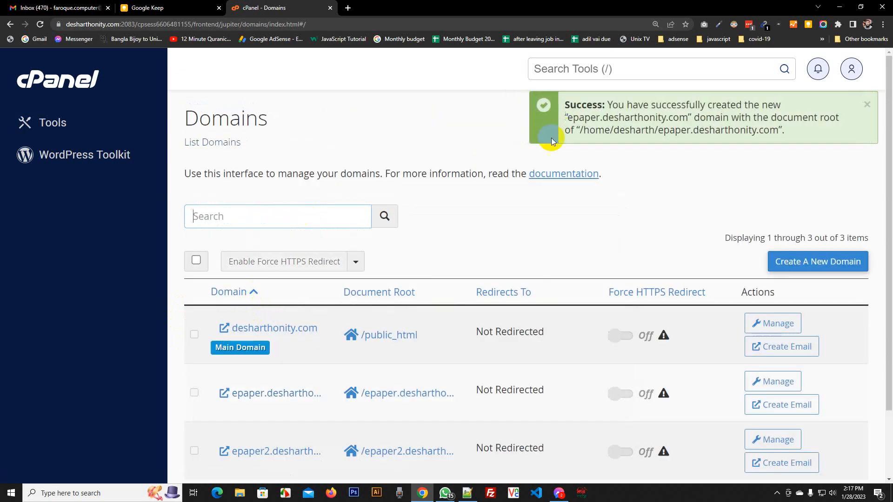
click(581, 68)
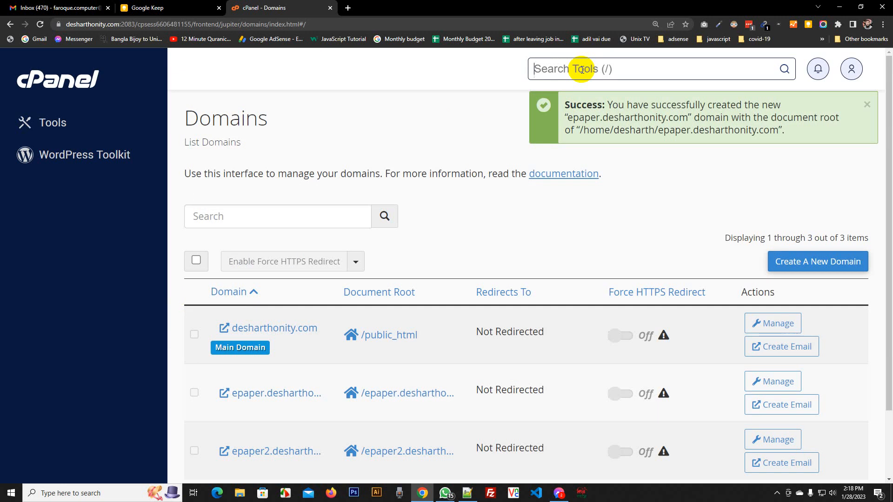
Switch epaper.desharthonity.com to PHP 5.6 (ea-php56) in MultiPHP Manager
text(Mul)
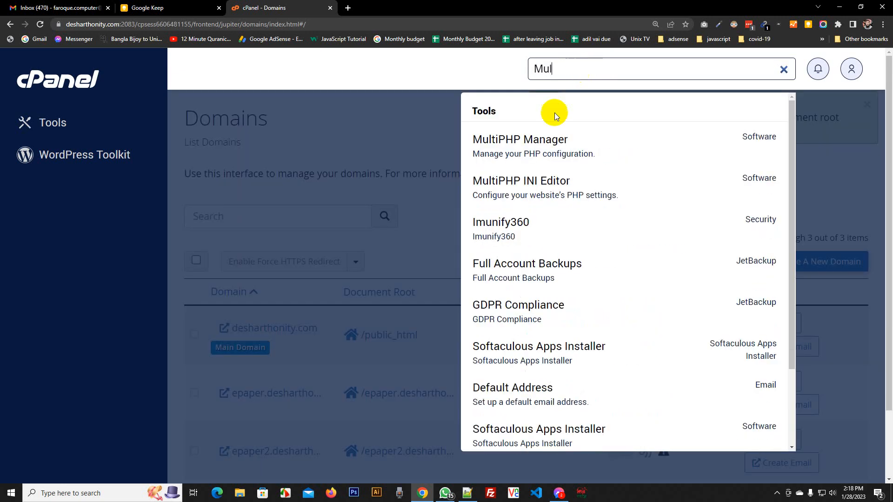
click(539, 140)
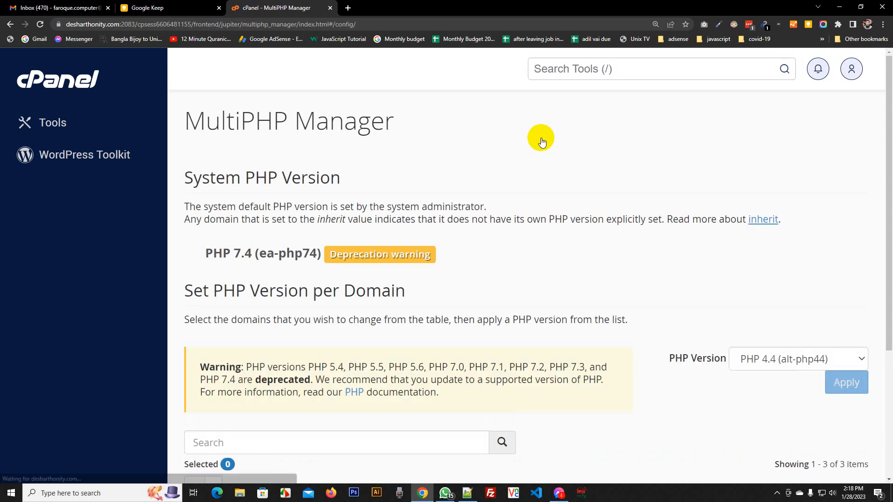
scroll(542, 146, down, 3)
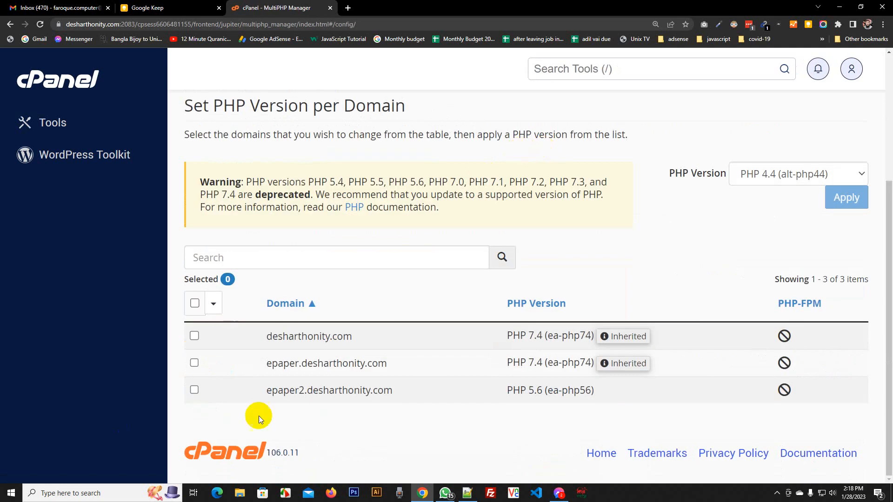
click(194, 363)
key(ctrl+minus)
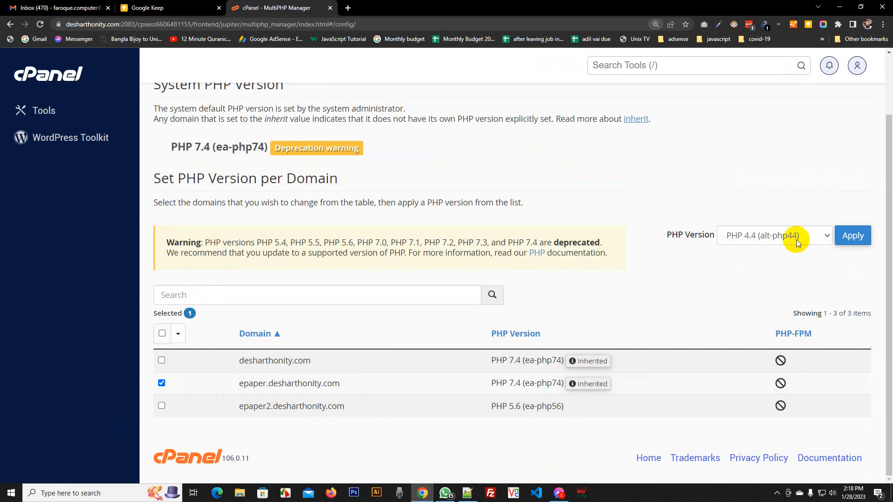
click(794, 236)
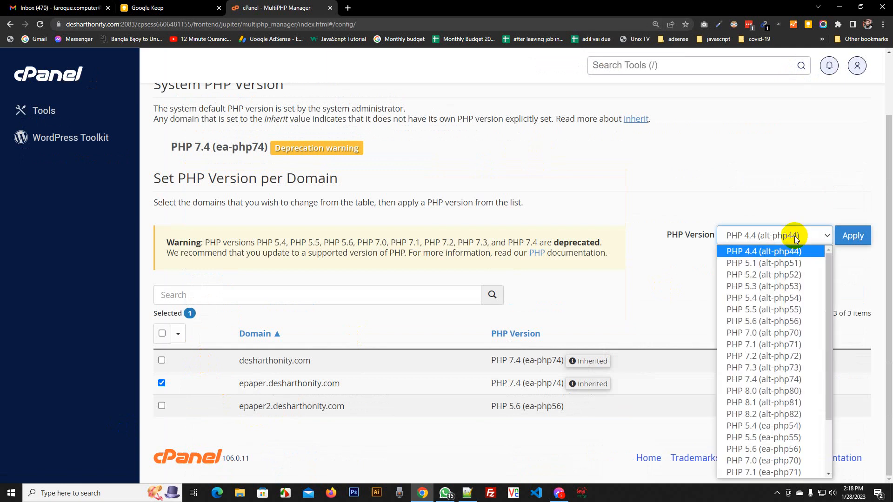
scroll(779, 279, down, 2)
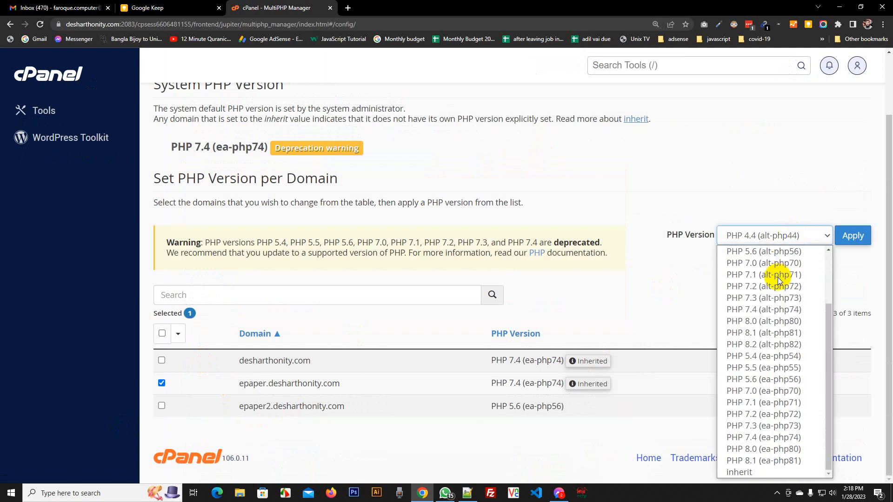
click(772, 380)
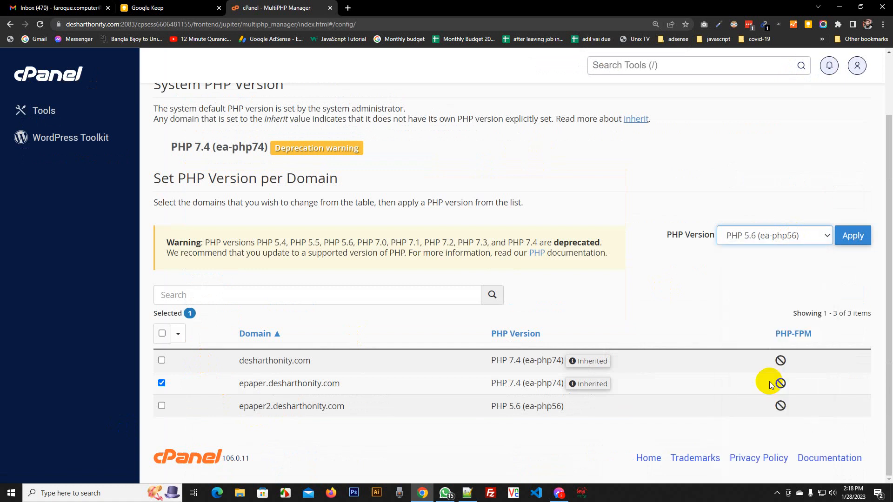
click(852, 235)
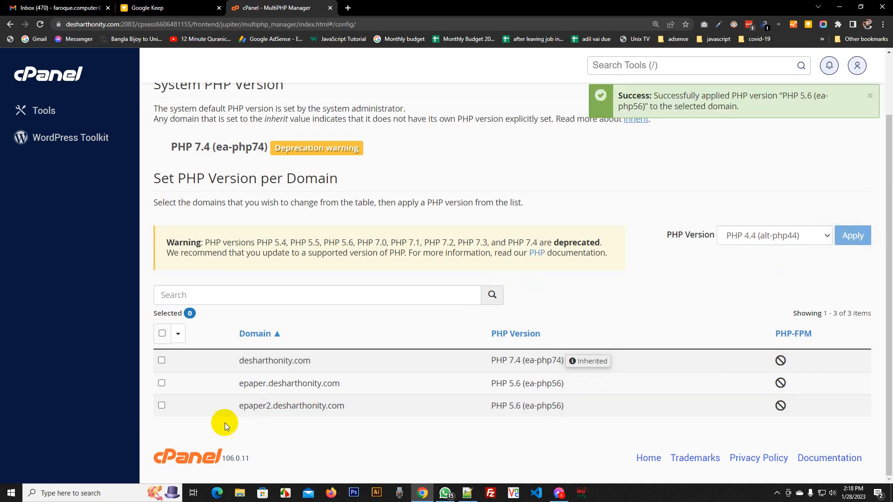
Copy the epaper.desharthonity.com name and return to the Tools overview
click(240, 384)
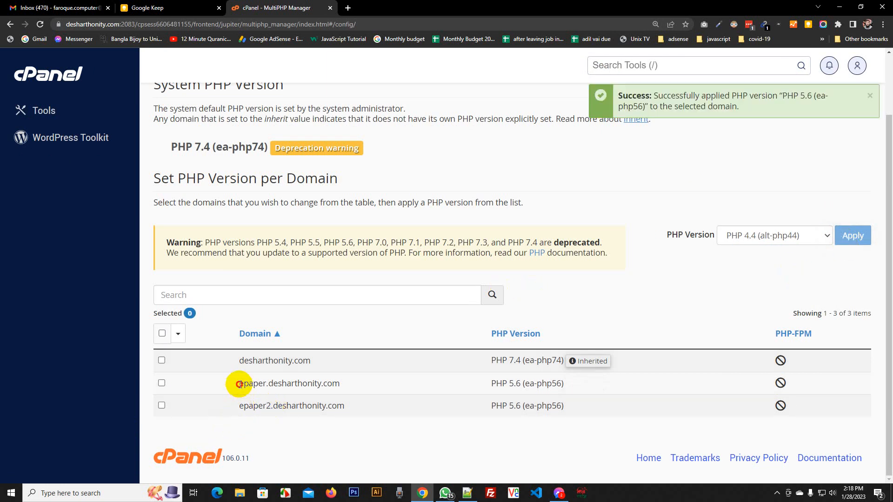
drag(240, 385, 375, 385)
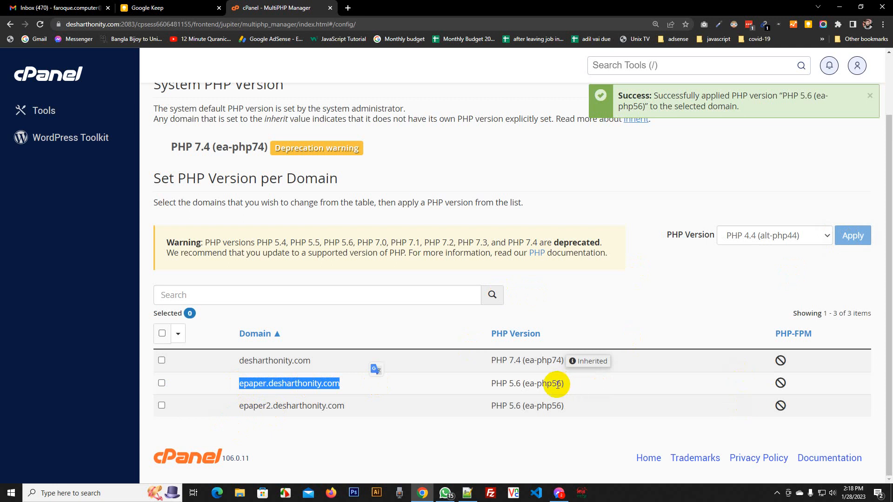
click(37, 111)
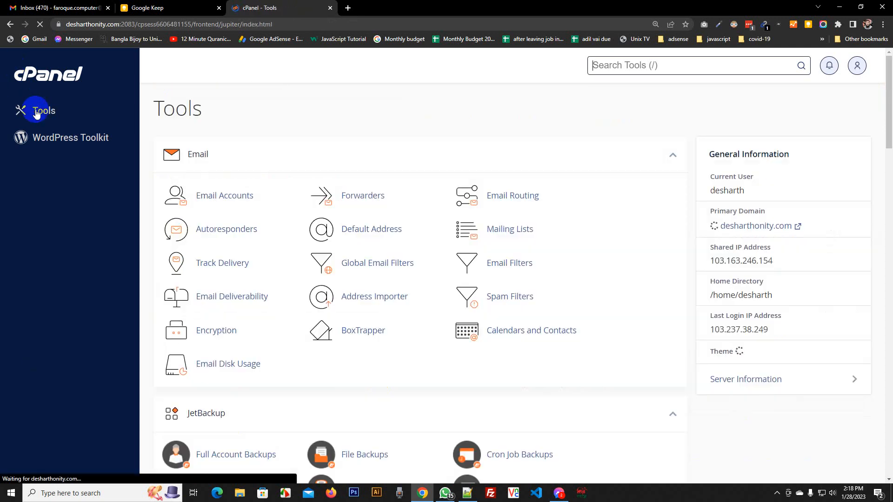
Open the MySQL Database Wizard and create the desharth_epaper database
scroll(545, 178, down, 5)
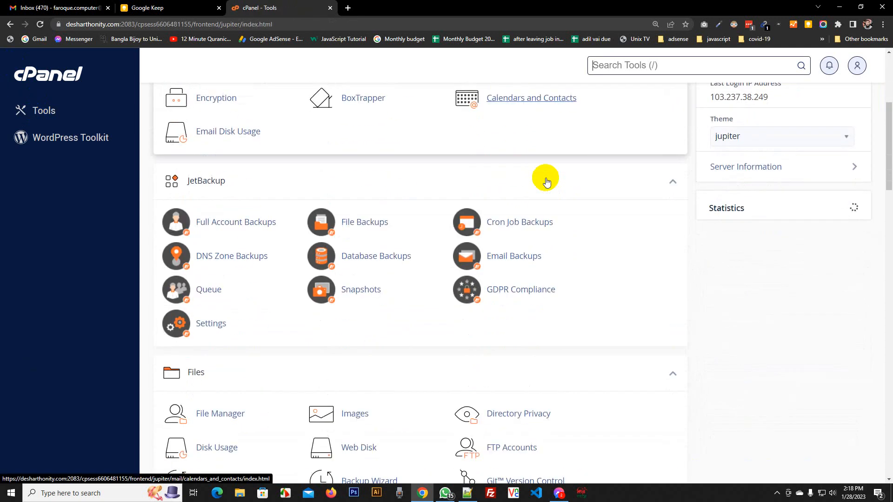
scroll(545, 177, down, 3)
scroll(545, 178, up, 8)
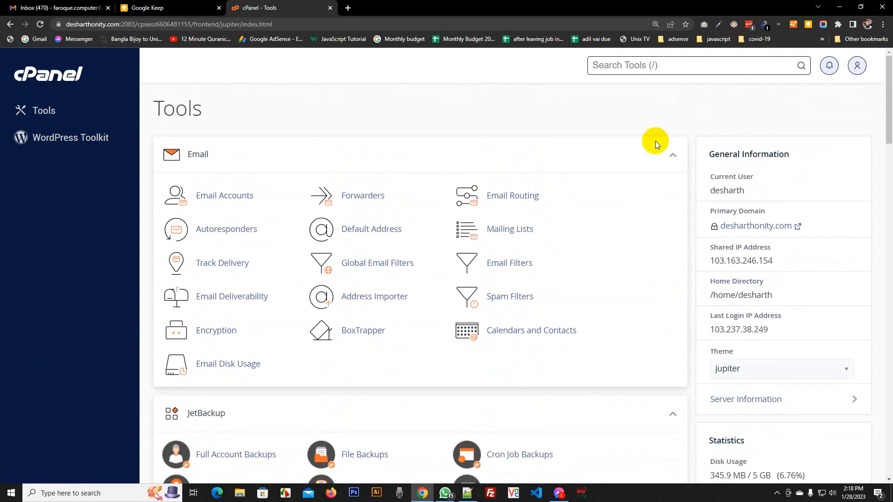
click(662, 66)
text(data)
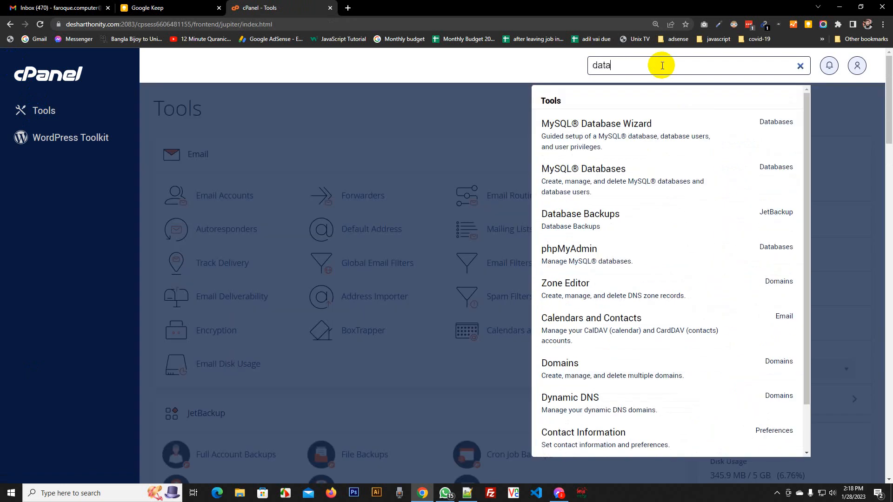
click(608, 121)
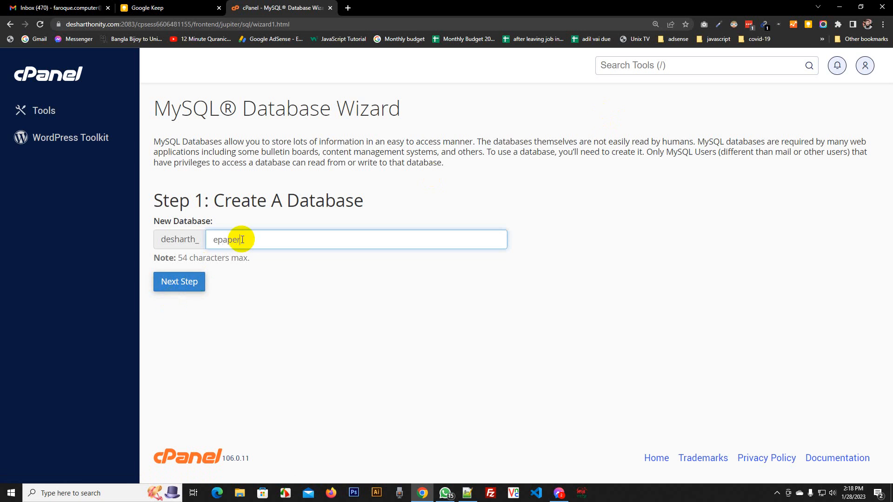
click(195, 281)
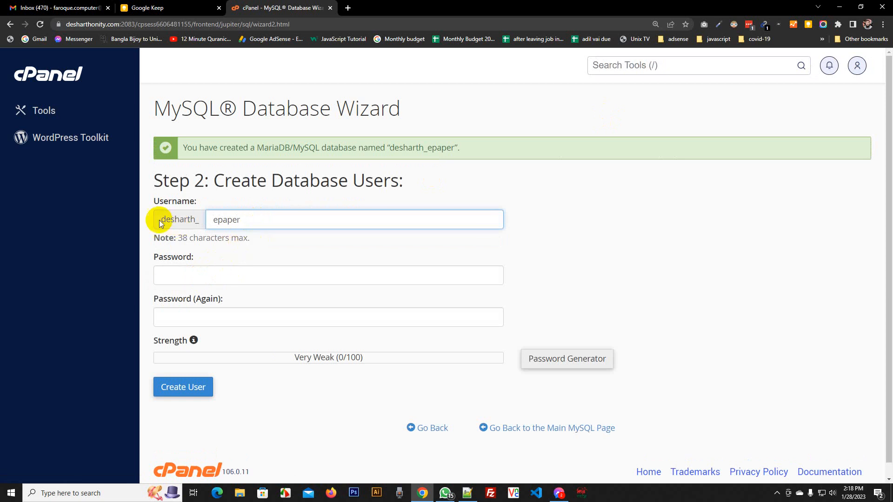
Build a strong password from the username parts and save the names in notes
drag(161, 219, 295, 226)
key(ctrl+c)
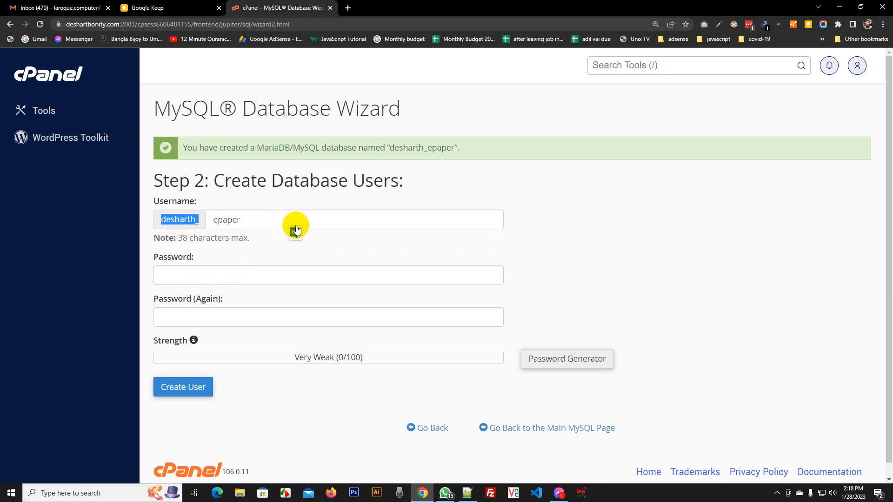
click(188, 273)
key(ctrl+v)
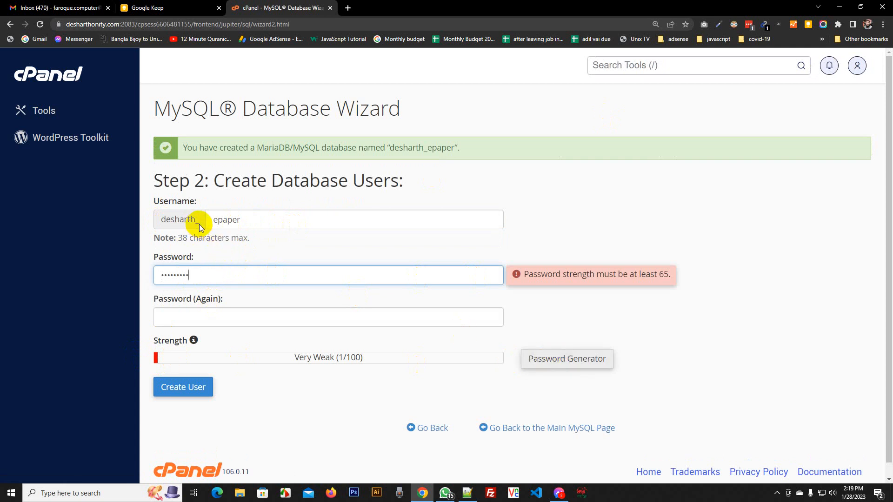
double_click(235, 220)
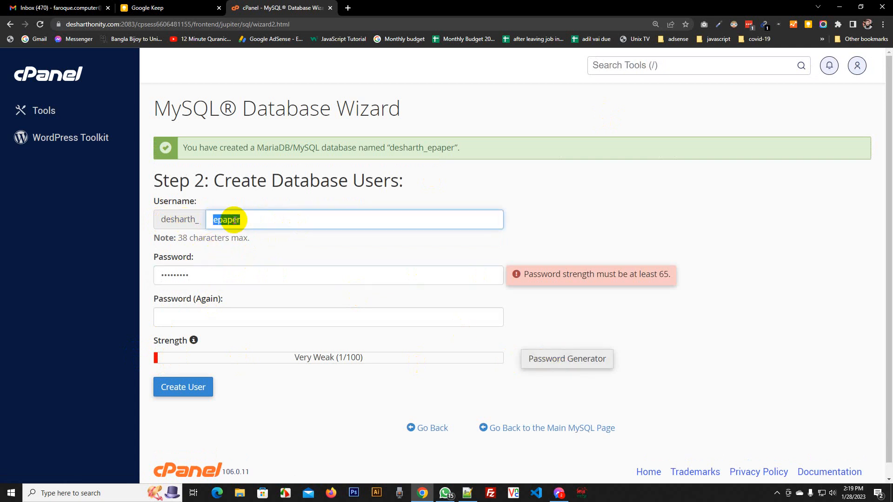
click(209, 273)
key(ctrl+v)
double_click(181, 223)
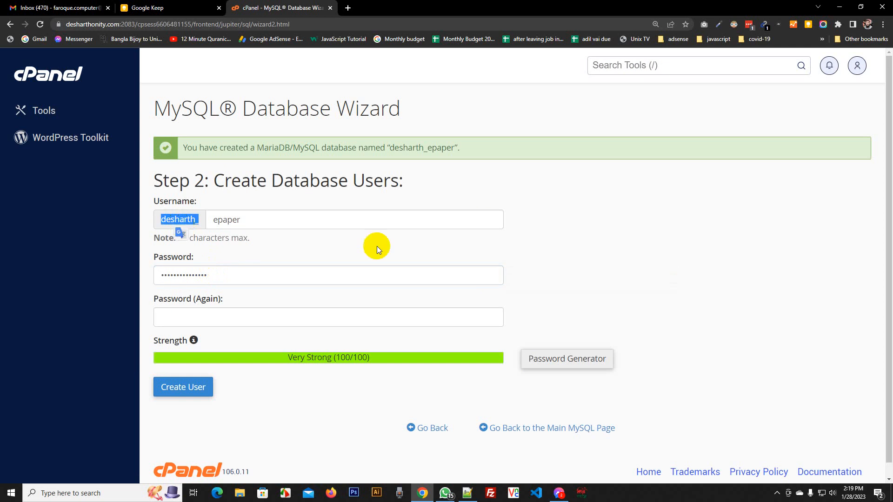
key(alt+Tab)
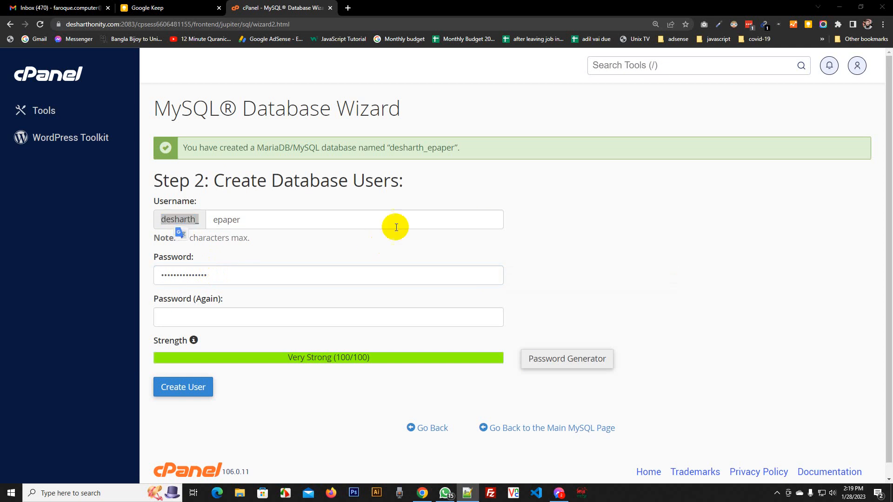
double_click(235, 220)
key(alt+Tab)
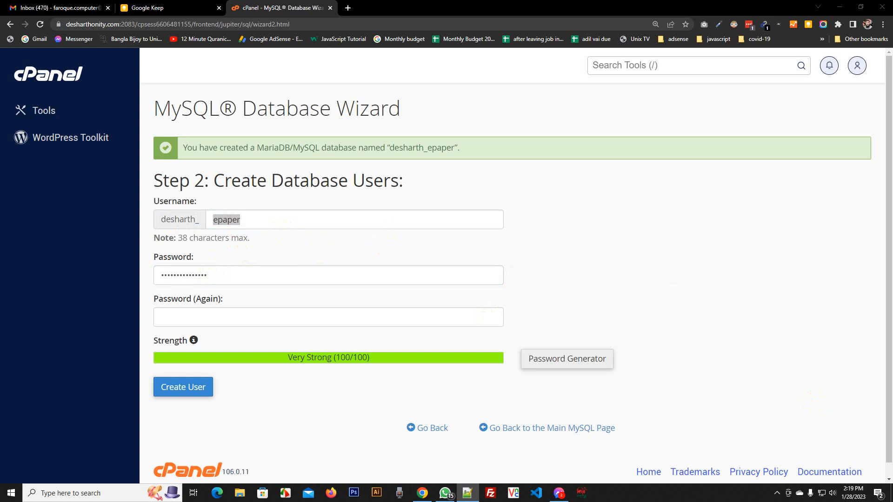
key(alt+Tab)
Enter the strong password in both fields and create user desharth_epaper
click(253, 219)
double_click(240, 274)
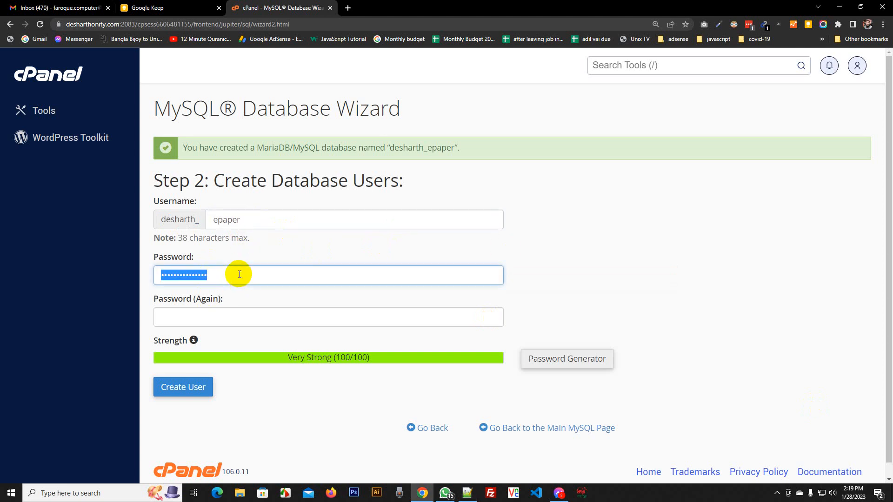
key(ctrl+v)
key(Tab)
key(ctrl+v)
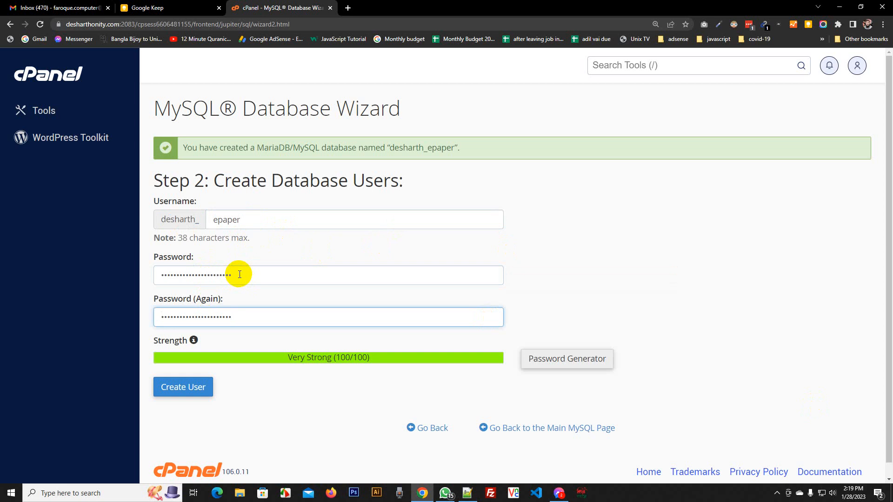
click(197, 392)
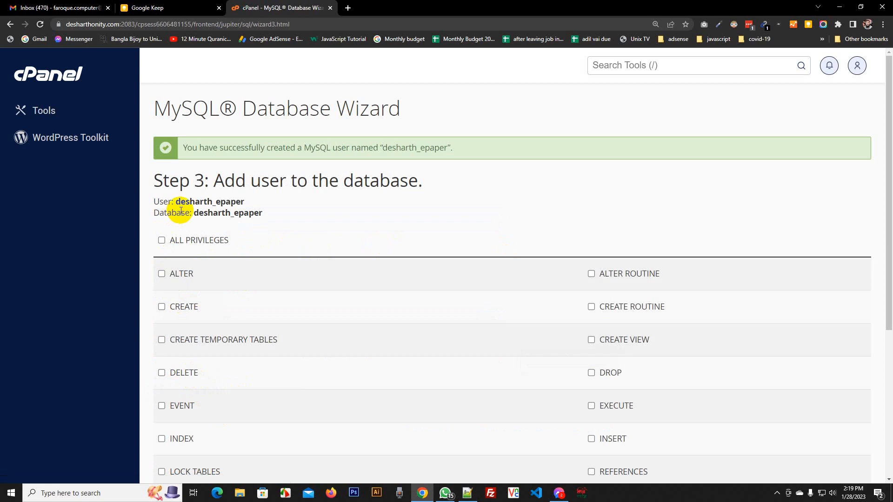
Grant user desharth_epaper ALL PRIVILEGES on the desharth_epaper database
drag(194, 202, 247, 202)
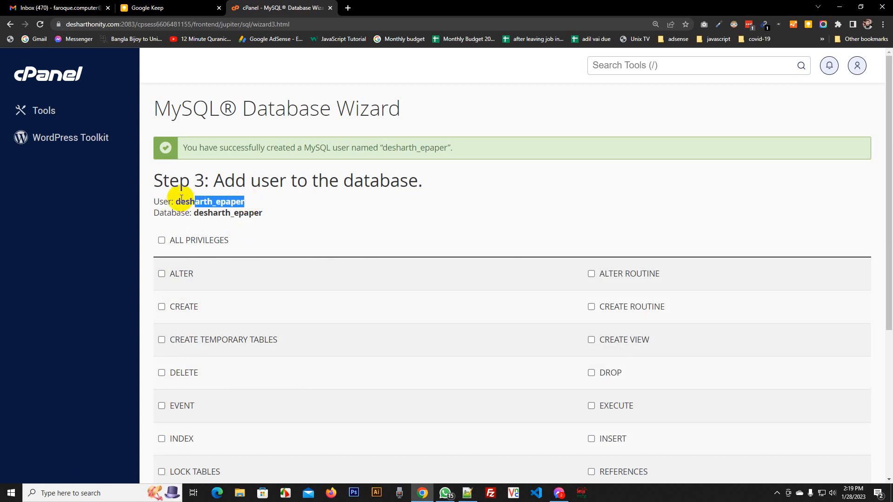
drag(175, 202, 247, 201)
key(alt+Tab)
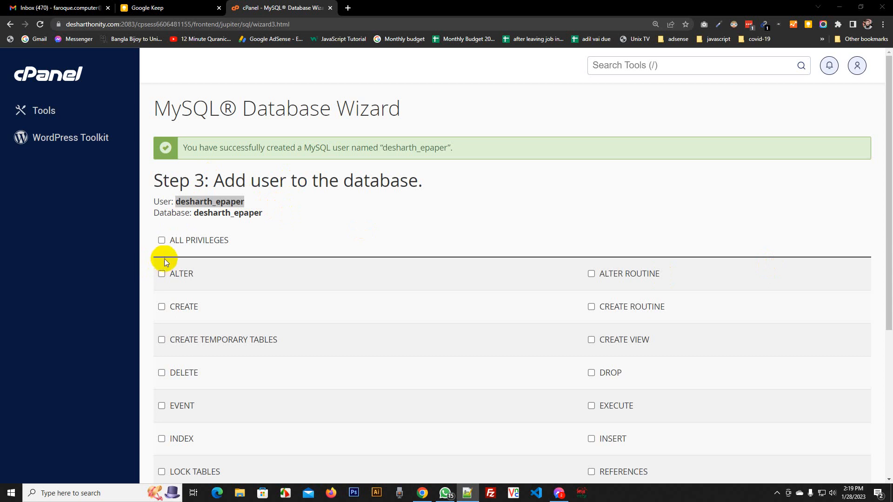
click(162, 240)
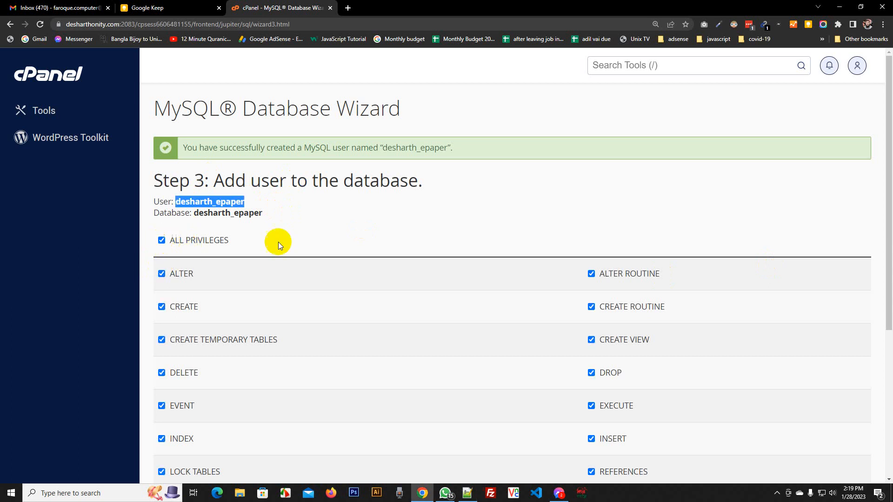
scroll(278, 242, down, 5)
click(190, 345)
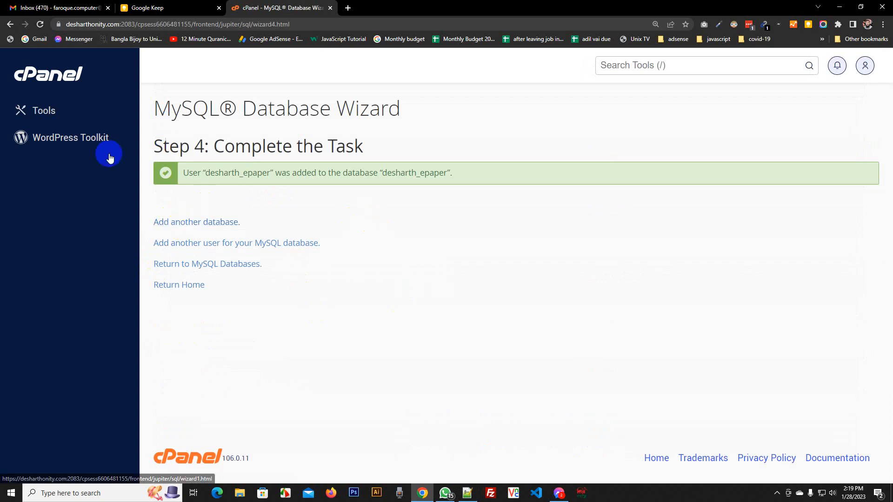
Return to Tools, search 'data', and open phpMyAdmin
click(56, 112)
scroll(343, 169, down, 4)
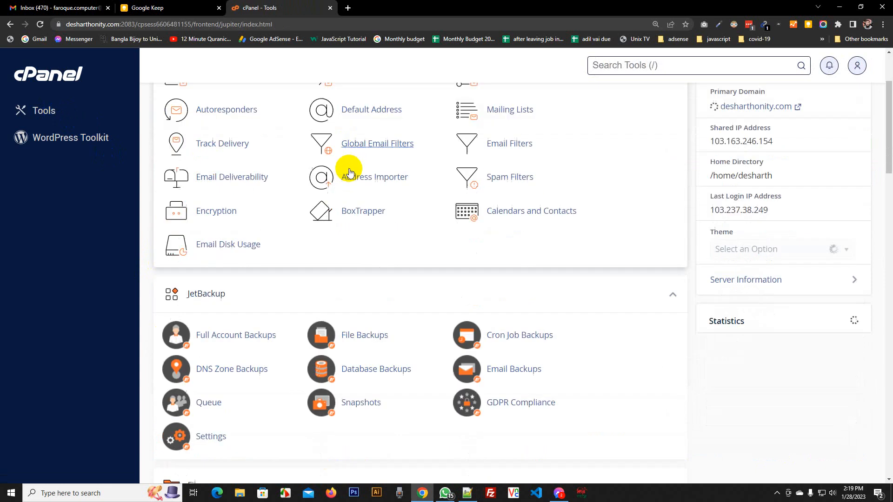
scroll(624, 114, up, 4)
text(data)
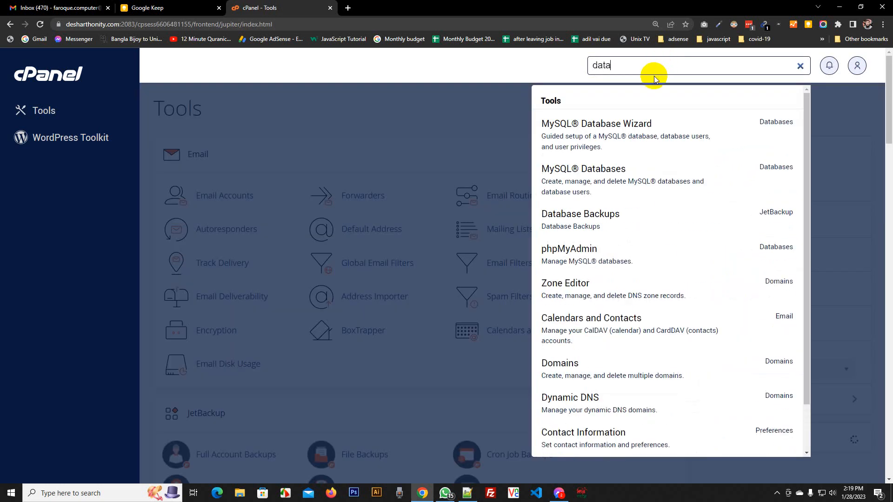
click(577, 242)
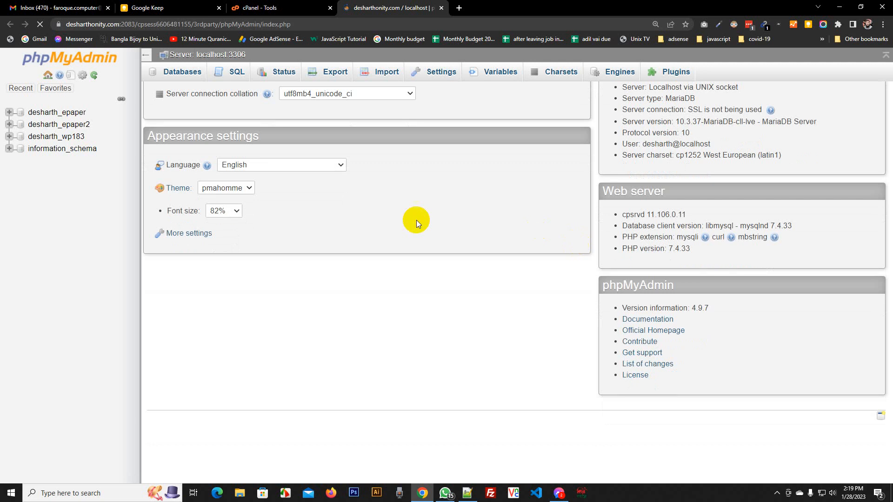
Import e_paper_faroque.sql into the desharth_epaper database, running 81 queries
click(54, 115)
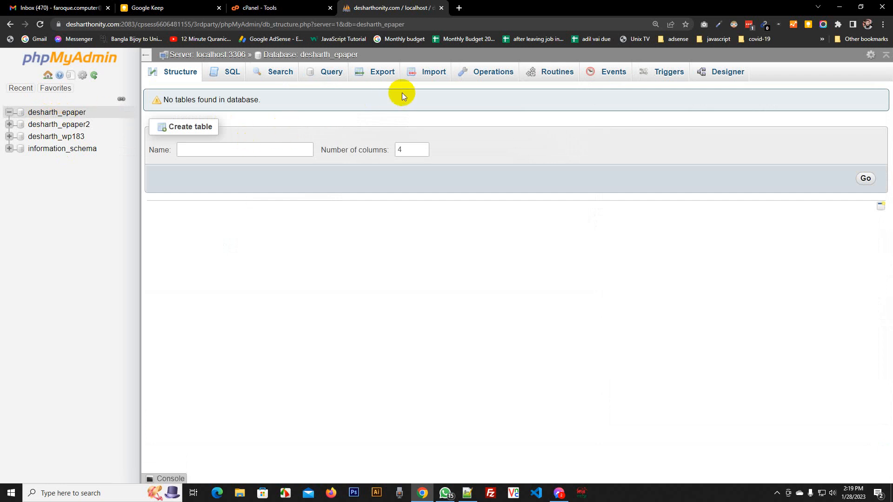
click(425, 78)
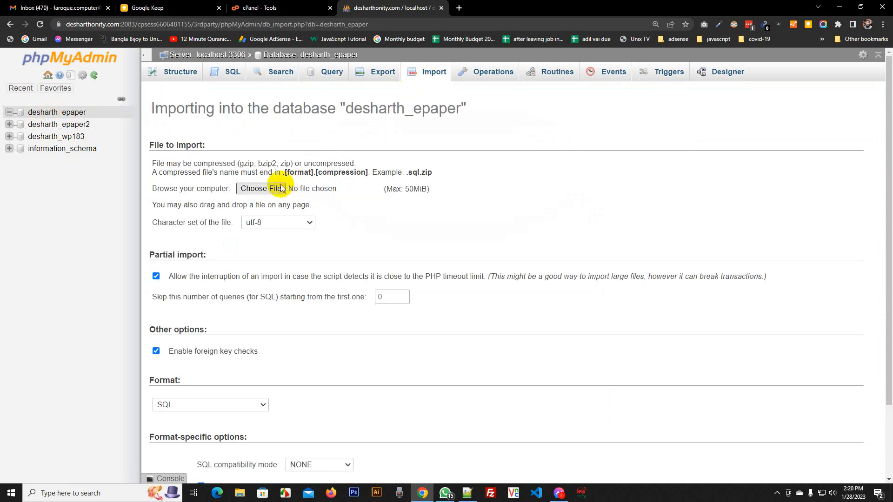
click(278, 188)
click(158, 69)
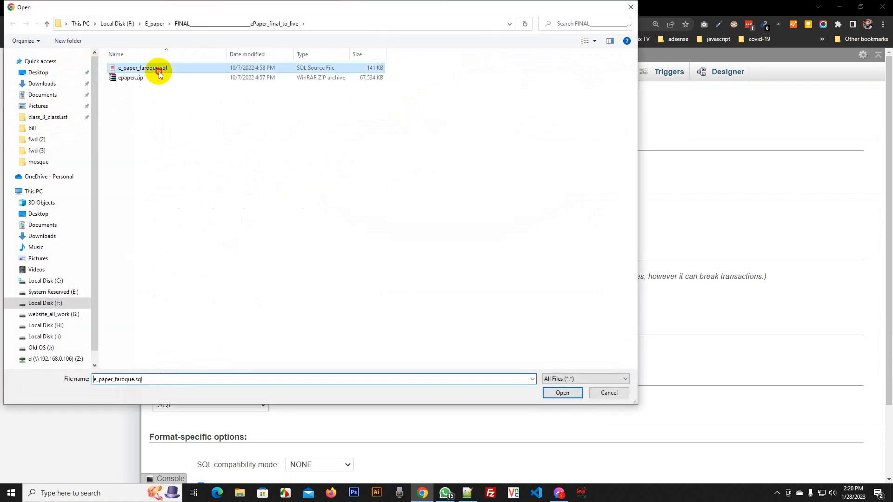
click(157, 70)
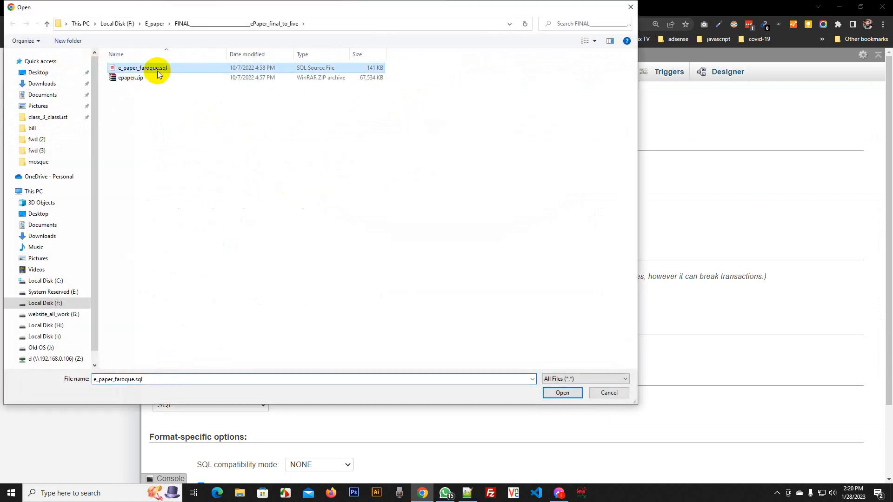
click(553, 392)
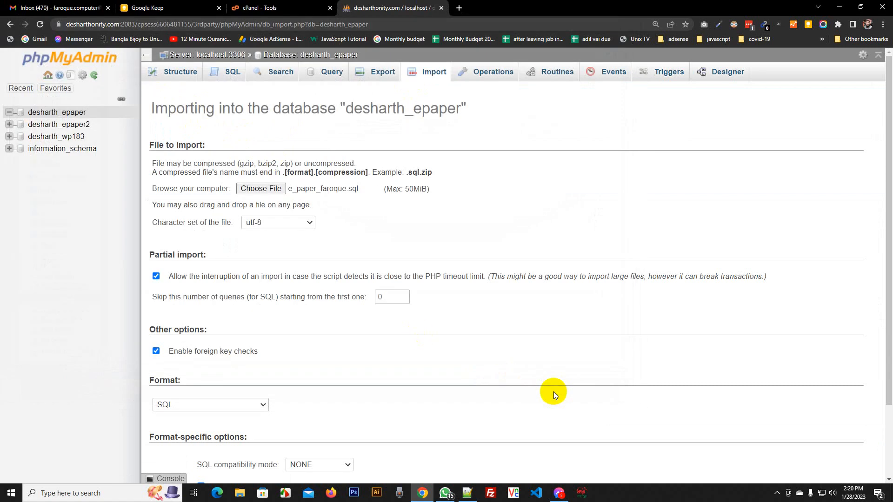
scroll(492, 359, down, 2)
click(177, 436)
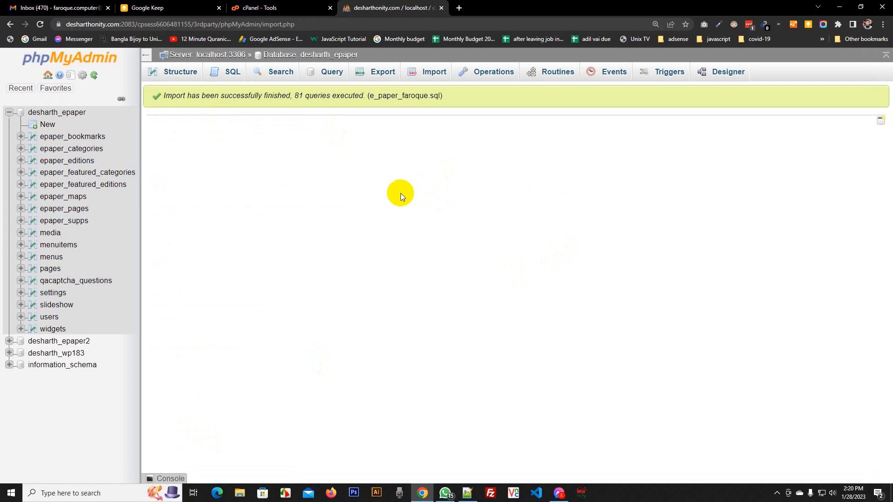
Open File Manager from cPanel Tools on the epaper.desharthonity.com folder
click(279, 8)
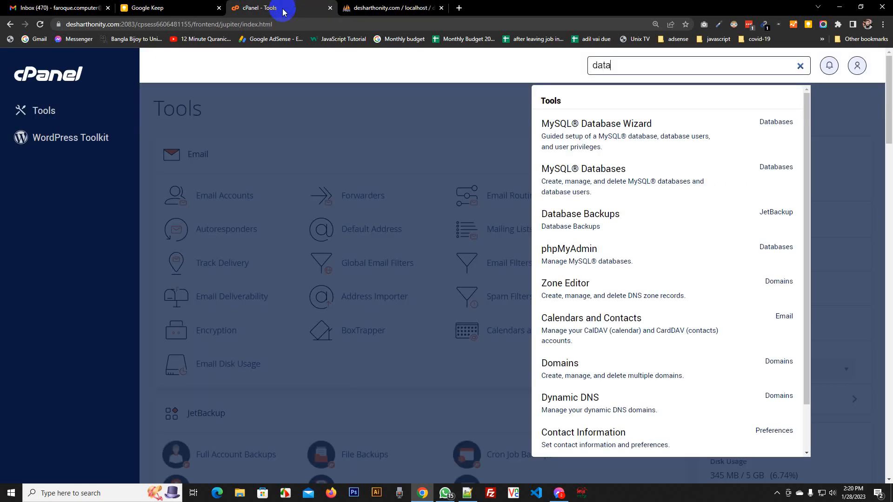
click(38, 113)
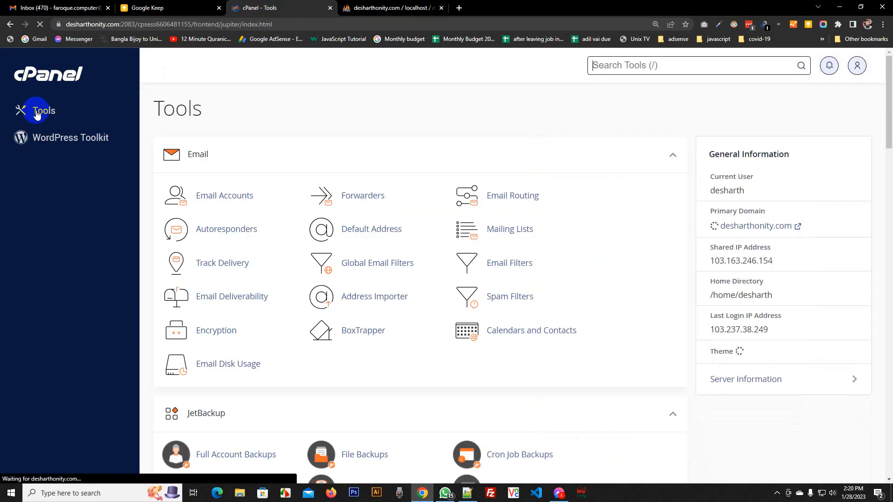
scroll(422, 223, down, 2)
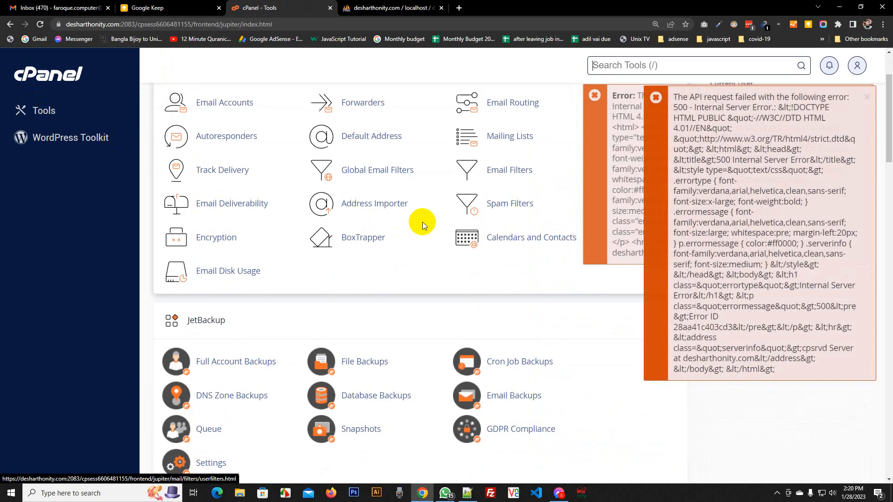
scroll(411, 248, up, 2)
scroll(411, 247, down, 8)
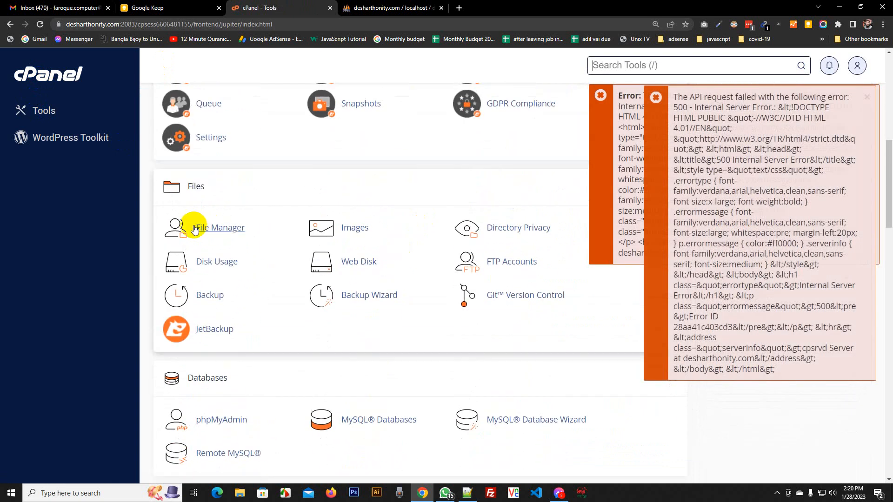
click(213, 227)
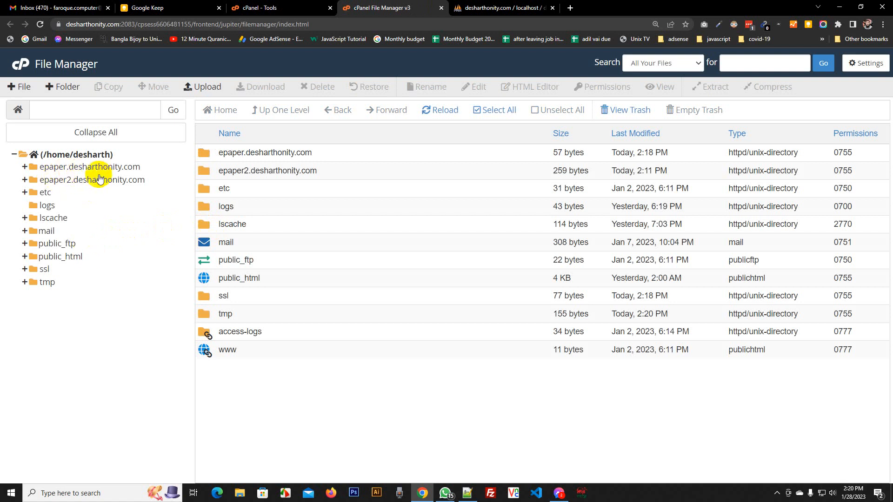
click(115, 168)
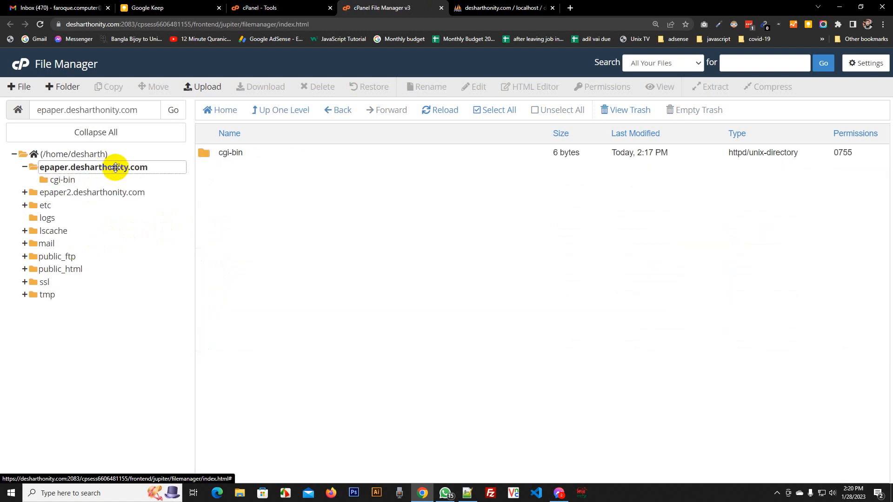
Upload epaper.zip (65.95 MB) into the epaper.desharthonity.com folder
click(200, 86)
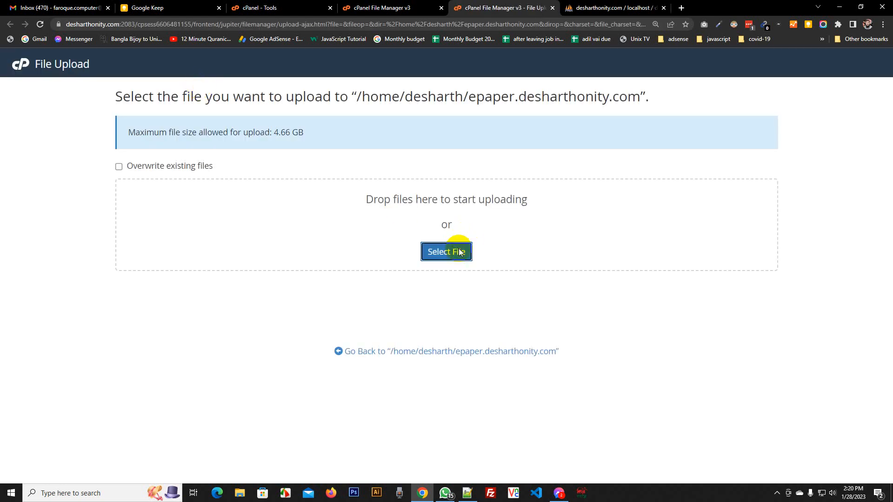
click(460, 246)
click(139, 77)
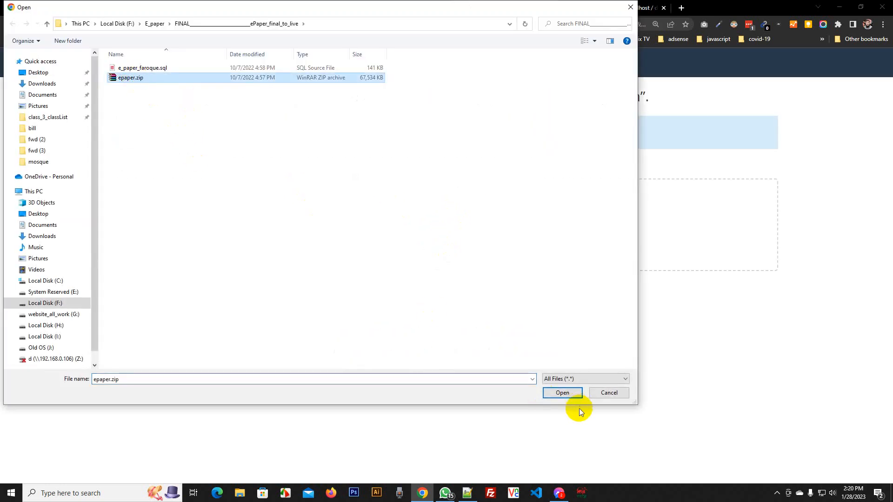
click(568, 393)
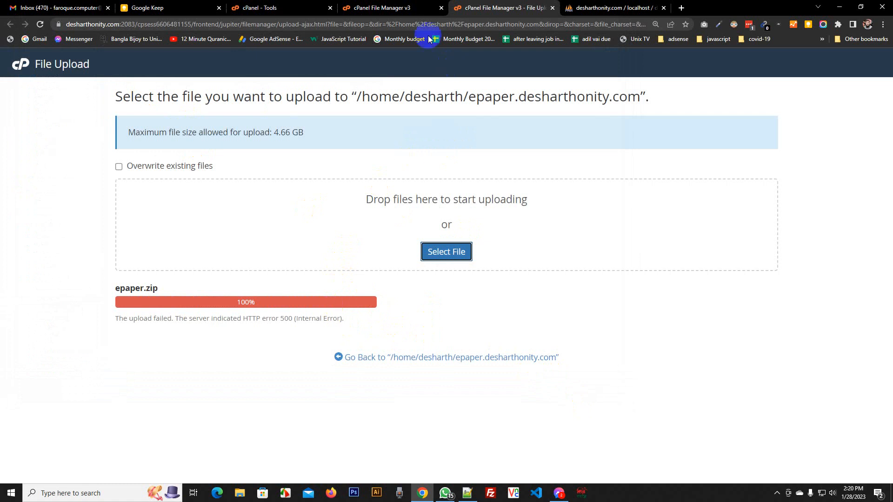
Refresh the listing and extract epaper.zip into the folder
click(409, 8)
click(444, 114)
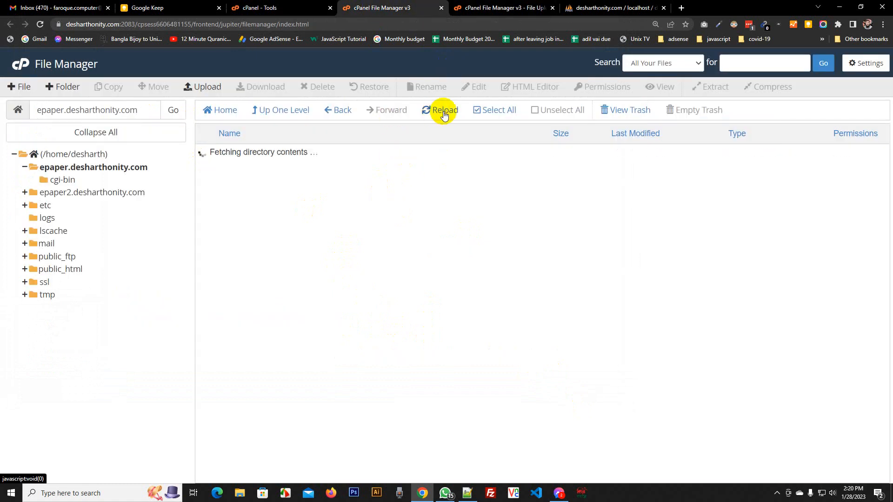
click(208, 173)
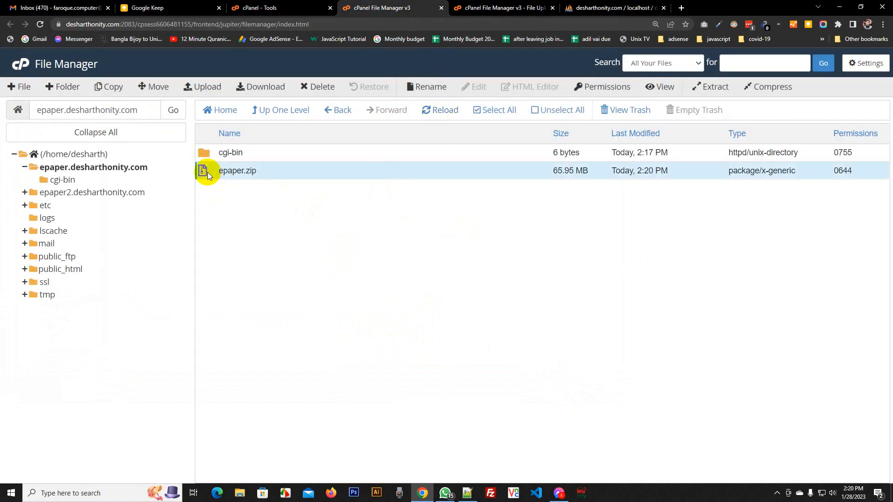
click(713, 91)
click(540, 322)
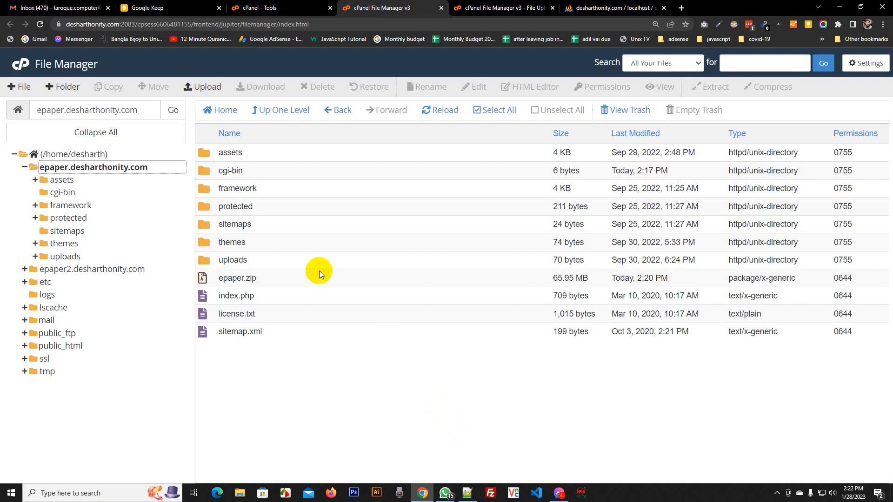
Open protected/config/db.php for editing
double_click(211, 208)
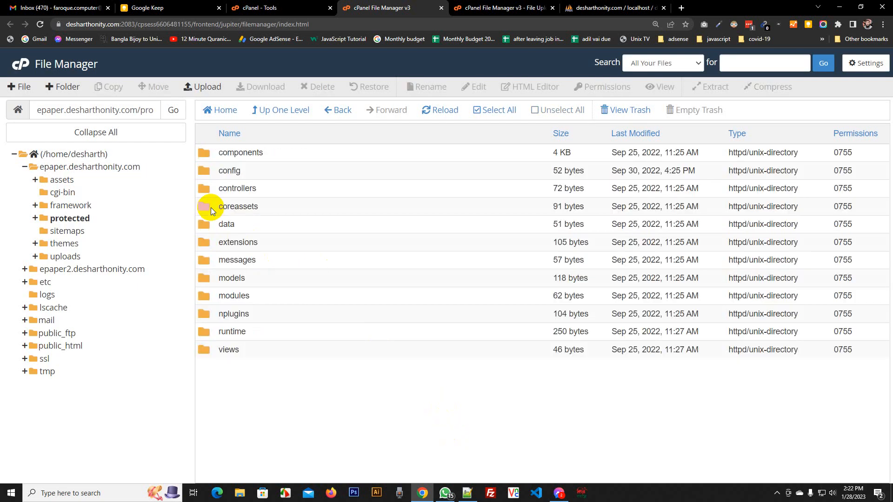
double_click(206, 174)
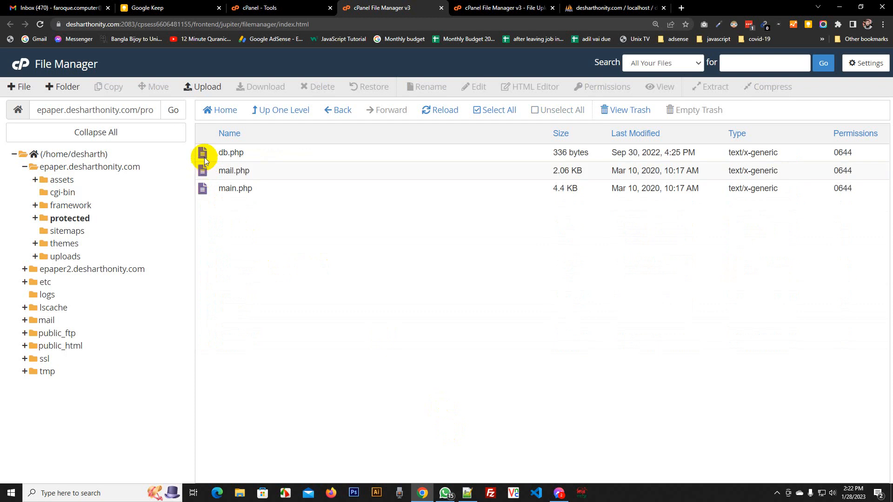
right_click(204, 157)
click(238, 203)
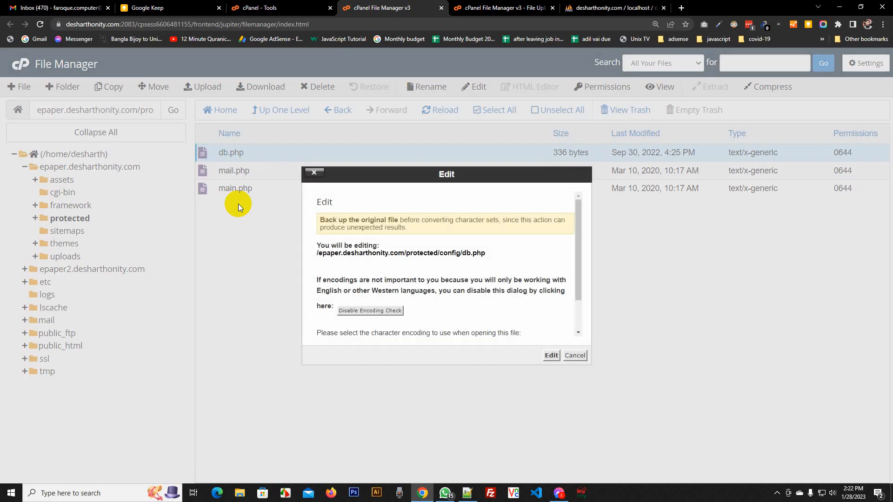
Set the database name and username in db.php (lines 3 and 5) to desharth_epaper
click(549, 356)
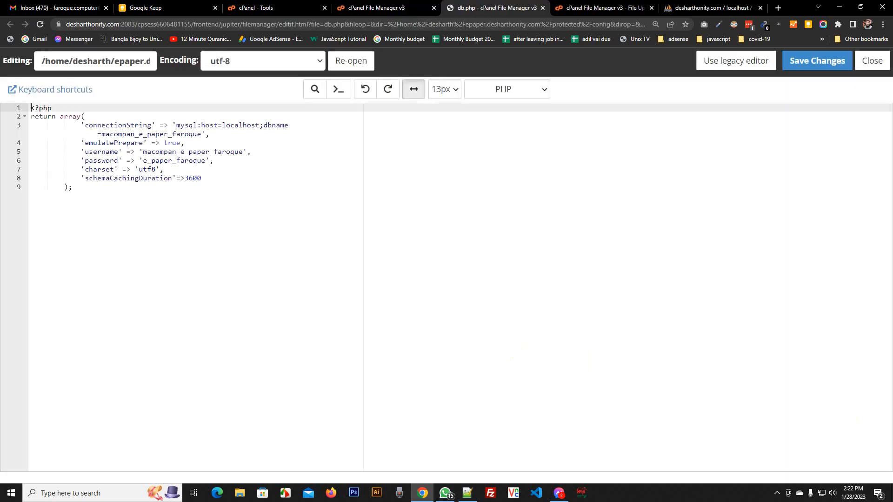
key(alt+Tab)
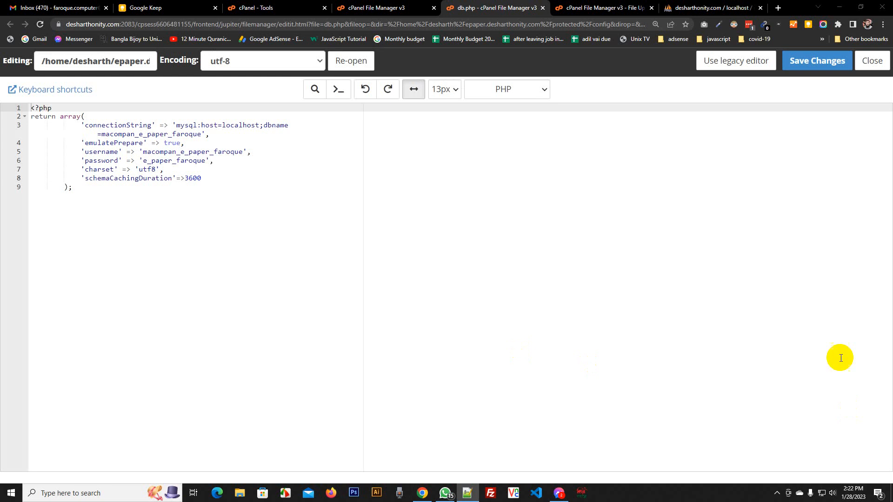
key(ctrl+plus)
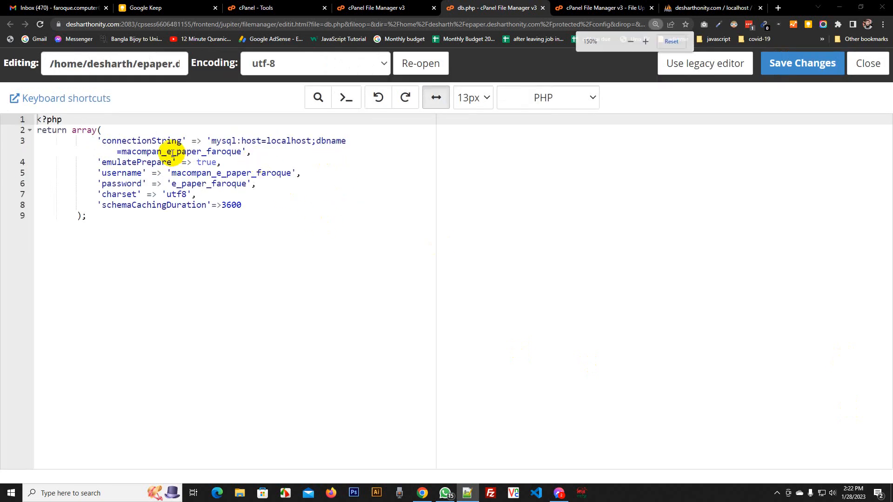
click(170, 151)
double_click(169, 152)
key(ctrl+v)
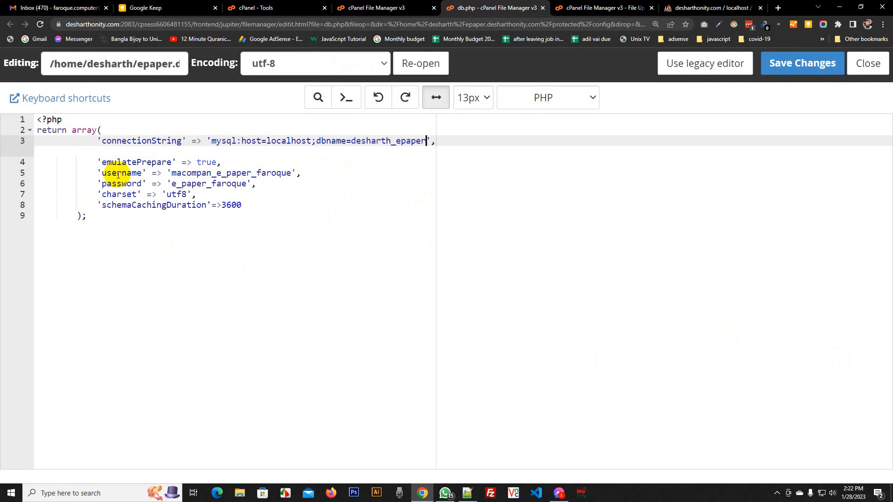
double_click(210, 173)
key(ctrl+v)
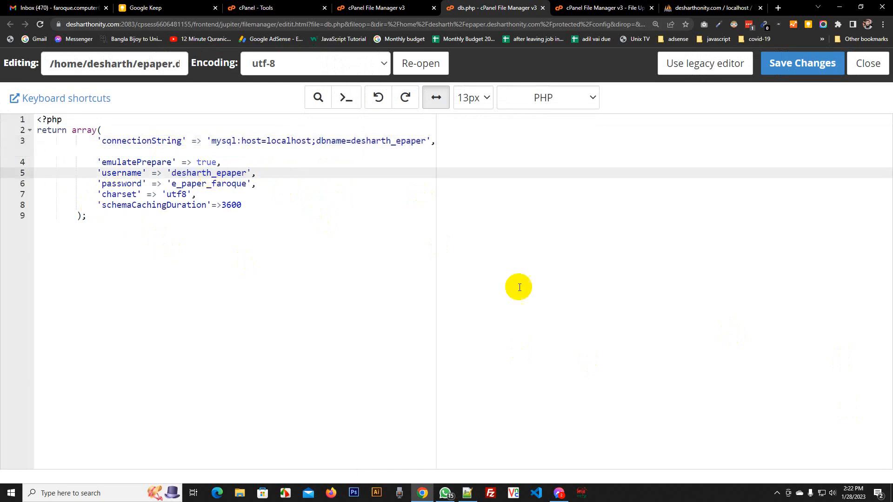
Replace the password on line 6 with the new one and save db.php
key(alt+Tab)
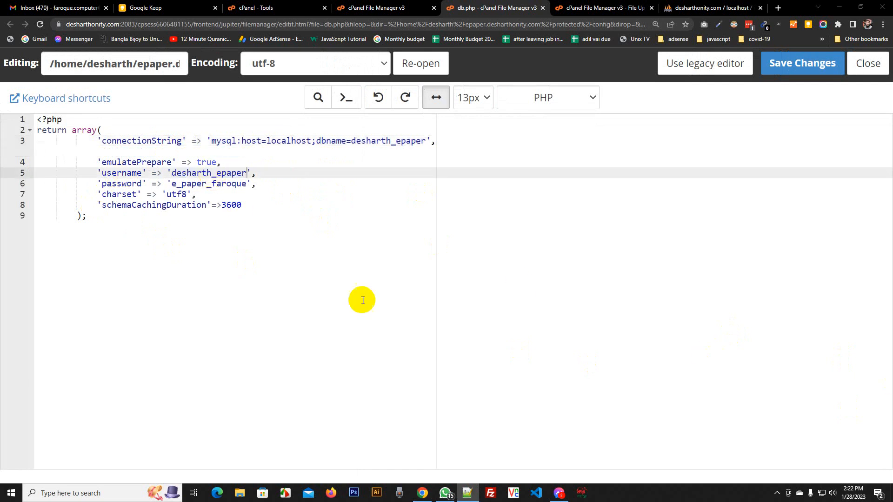
double_click(209, 184)
key(ctrl+v)
click(802, 64)
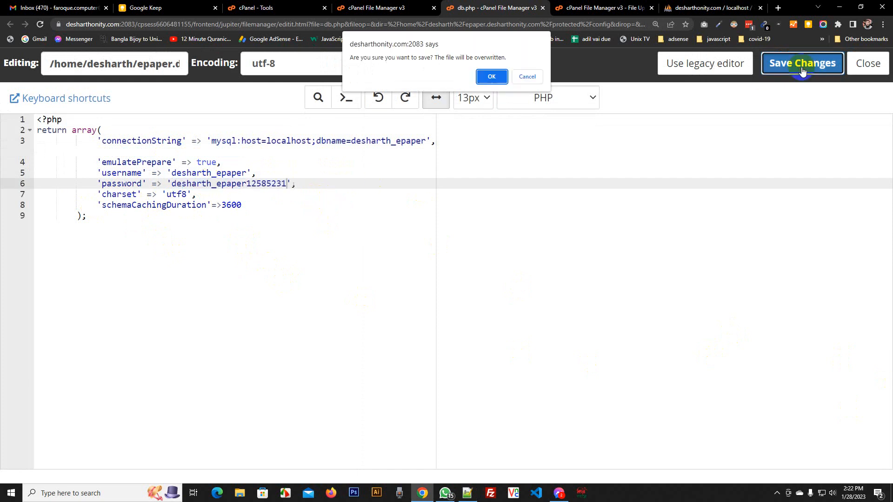
click(495, 77)
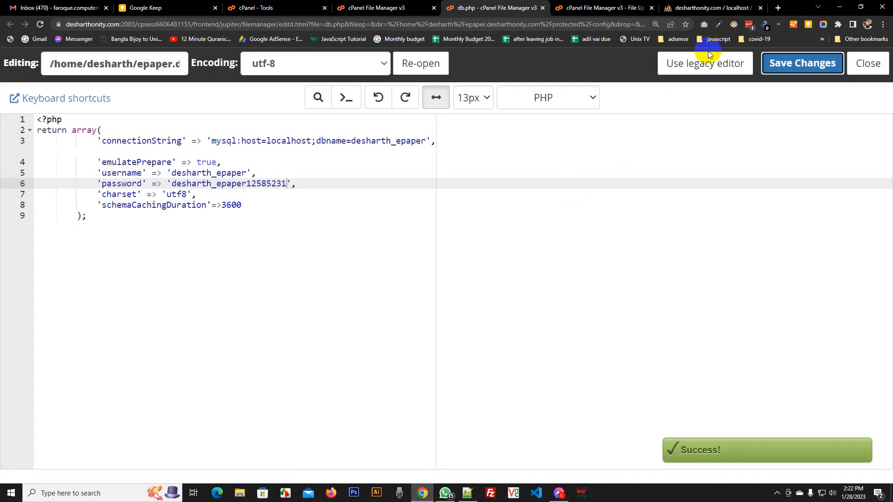
click(779, 9)
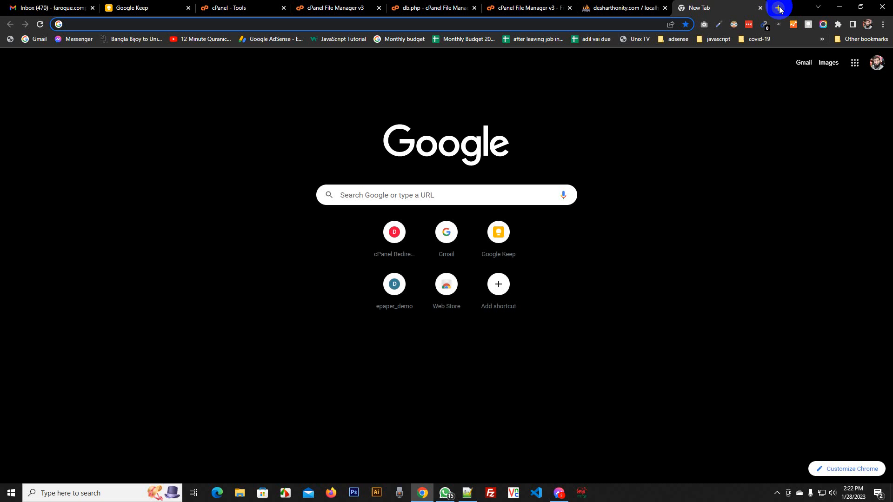
Load epaper.desharthonity.com to confirm the 30-Sep-2022 e-paper edition appears
text(e)
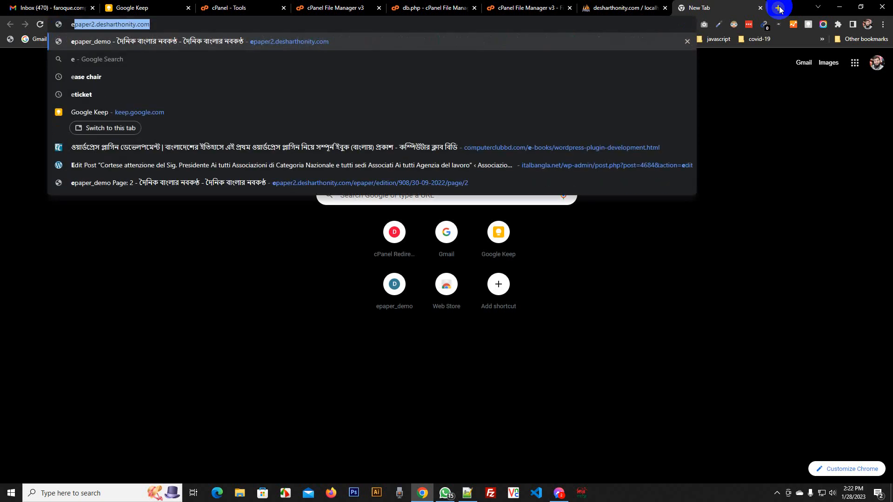
key(Left)
key(Right)
key(Right)
key(Right)
key(Delete)
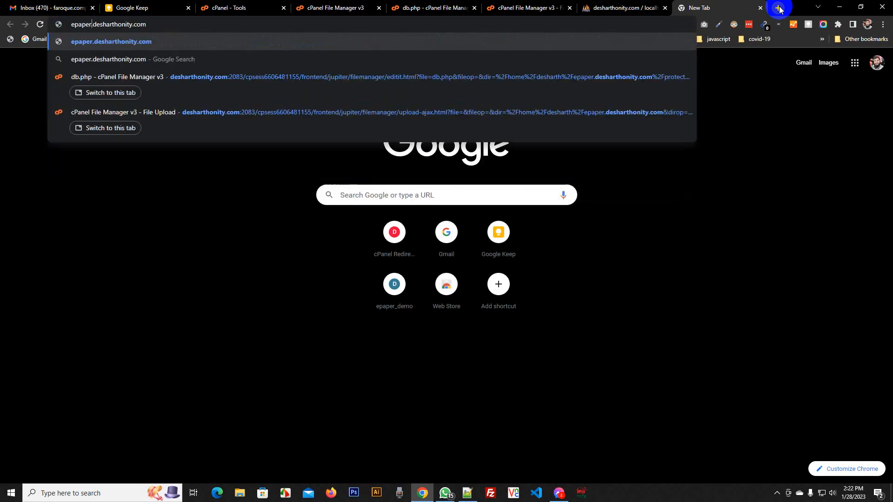
key(Return)
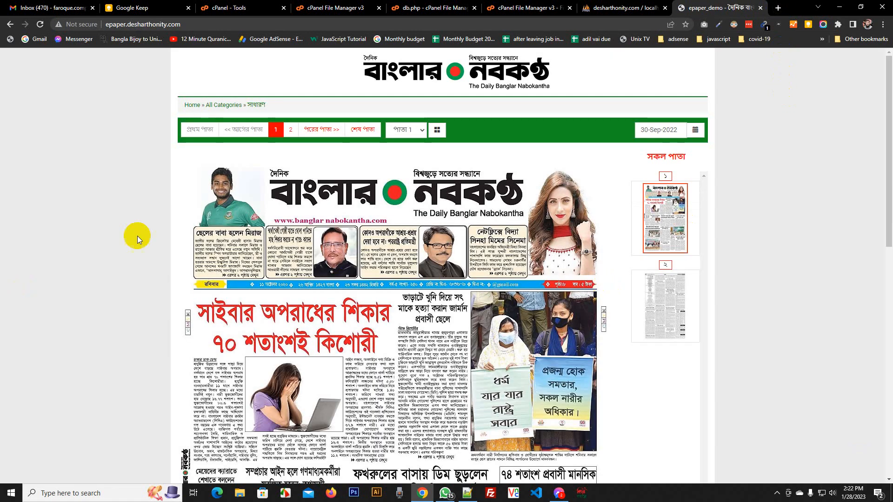
scroll(414, 274, down, 2)
scroll(414, 274, up, 2)
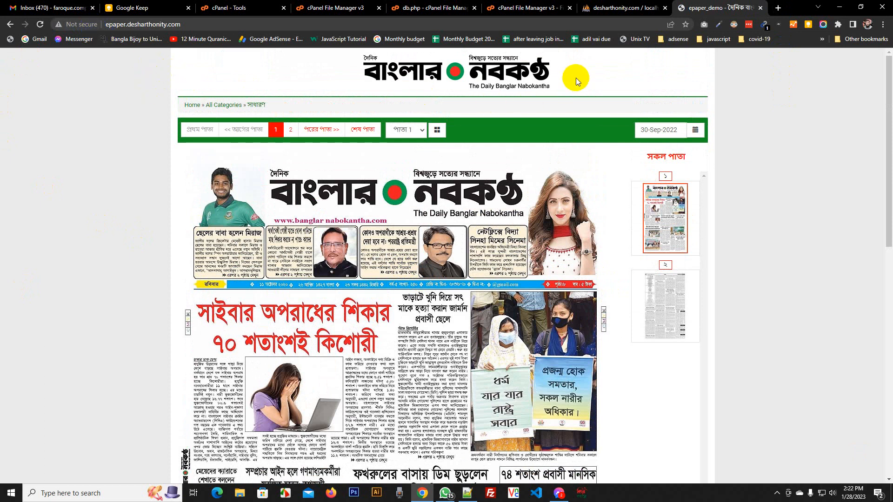
click(530, 7)
click(424, 7)
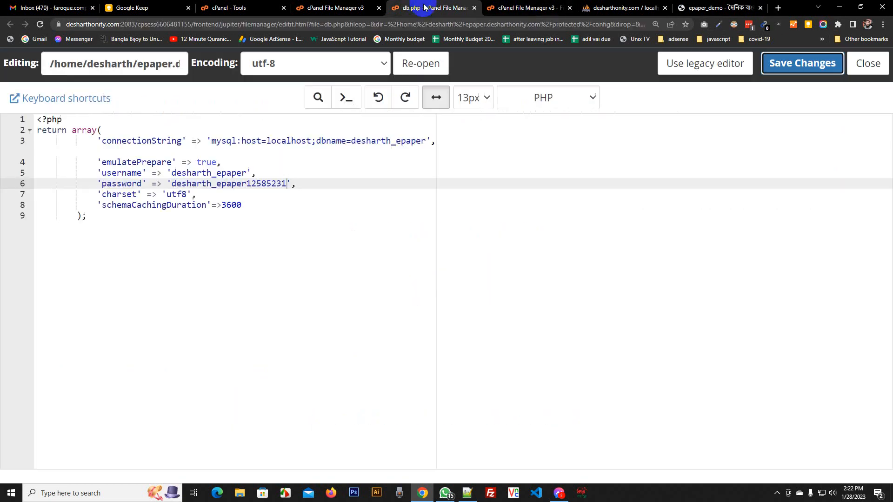
Close the file upload tab and open Let's Encrypt SSL from cPanel Tools
click(558, 8)
click(570, 8)
click(305, 7)
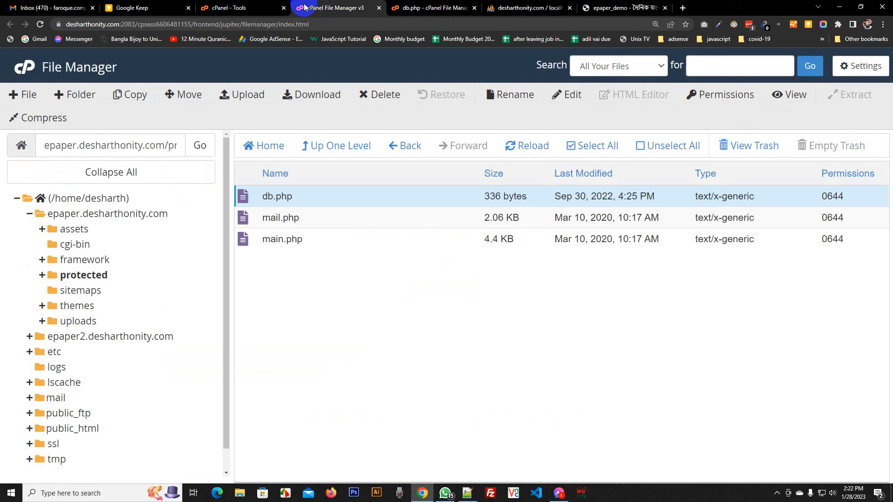
click(254, 8)
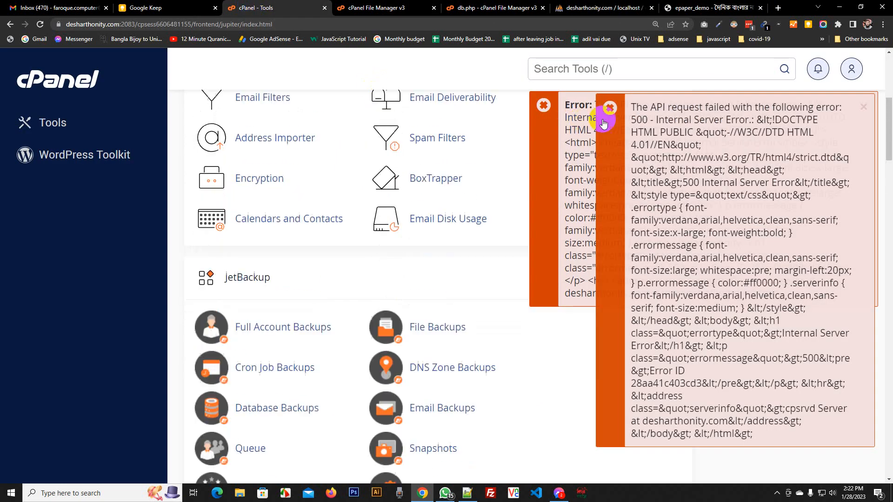
click(616, 67)
text(lets)
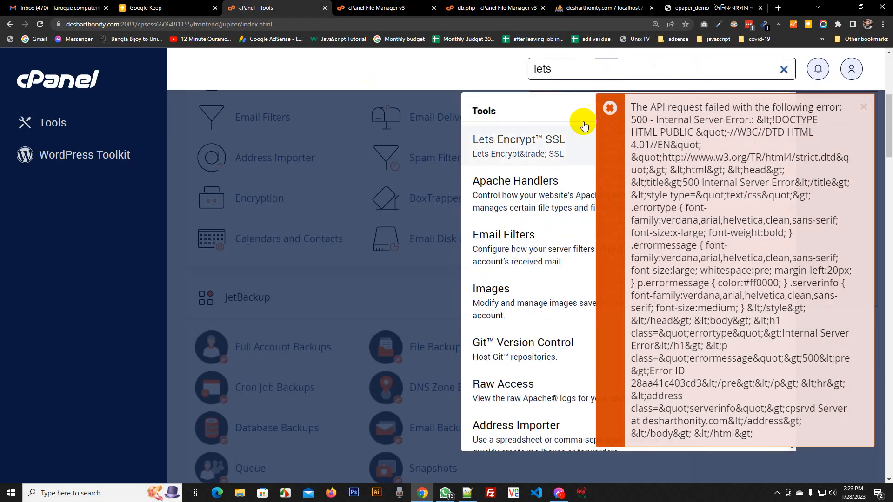
click(532, 142)
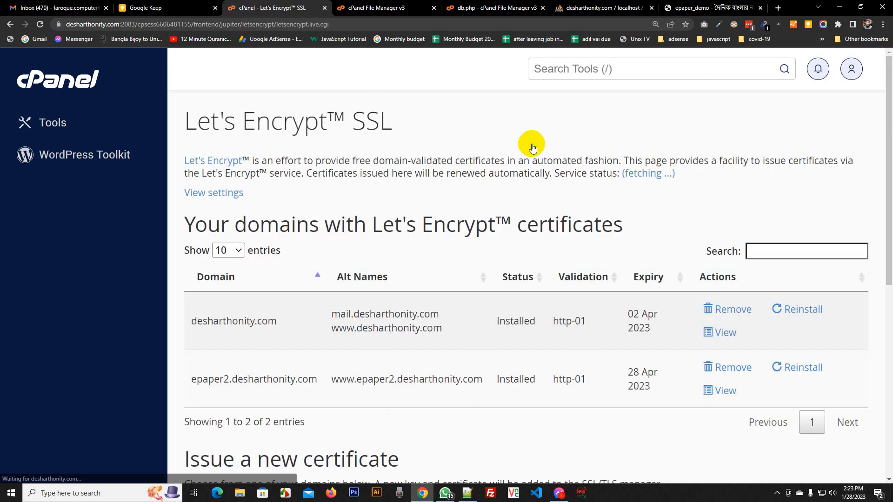
Issue a Let's Encrypt certificate for epaper.desharthonity.com and its www alias
scroll(532, 148, down, 4)
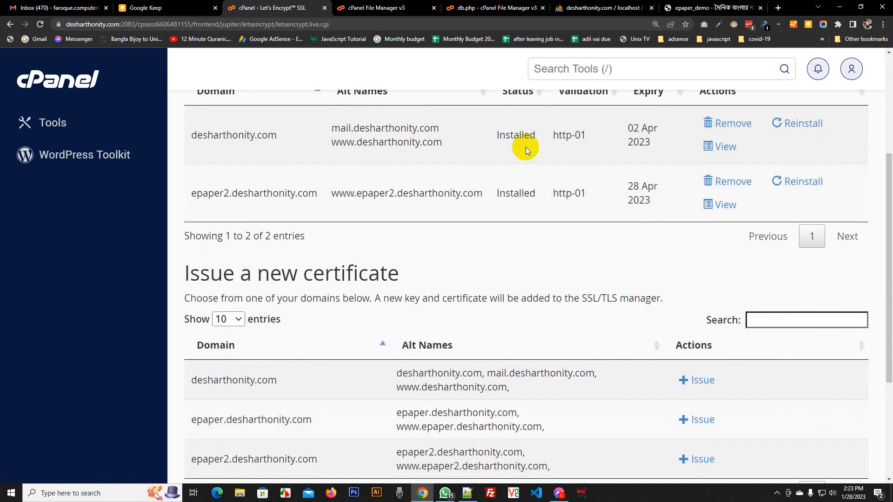
scroll(525, 147, down, 3)
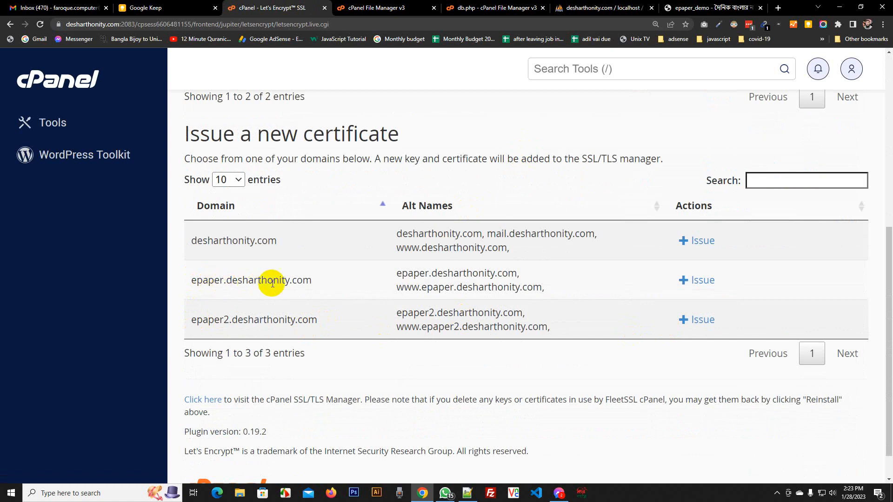
click(697, 284)
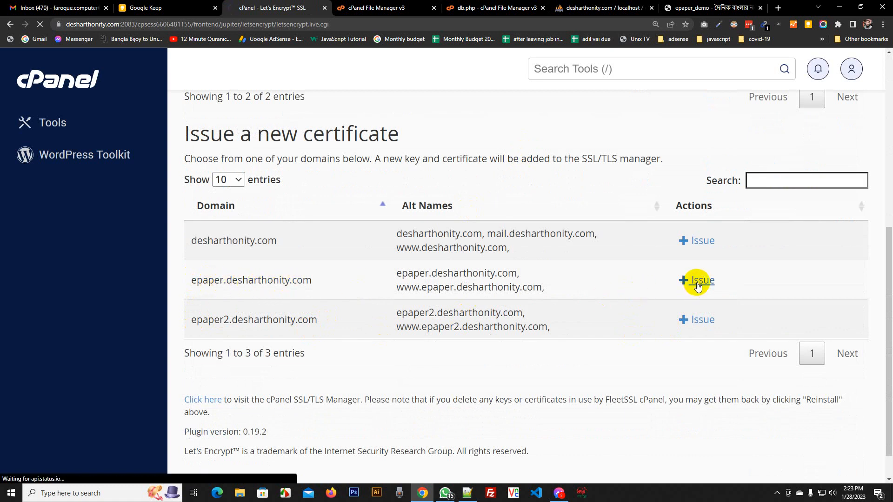
scroll(673, 286, down, 3)
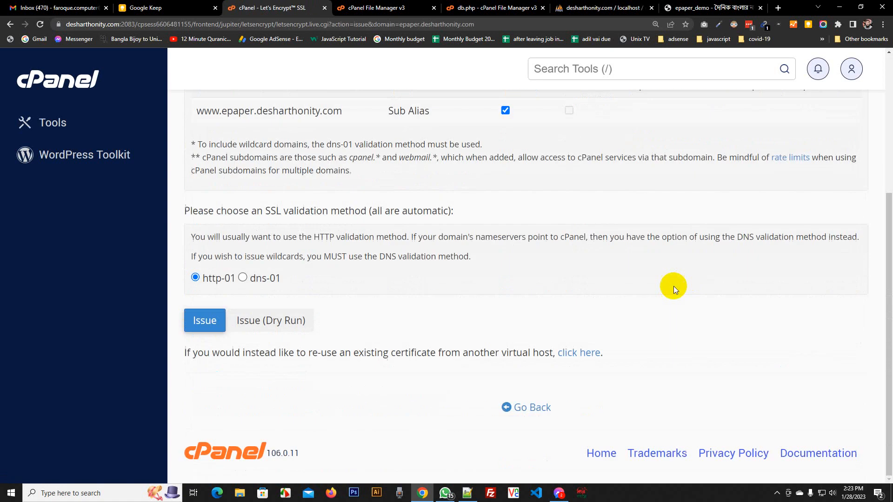
click(206, 321)
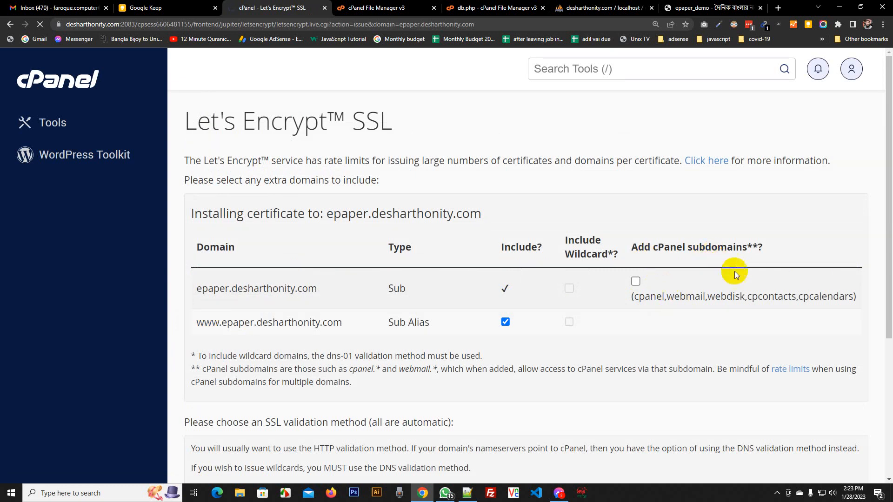
click(711, 8)
click(141, 24)
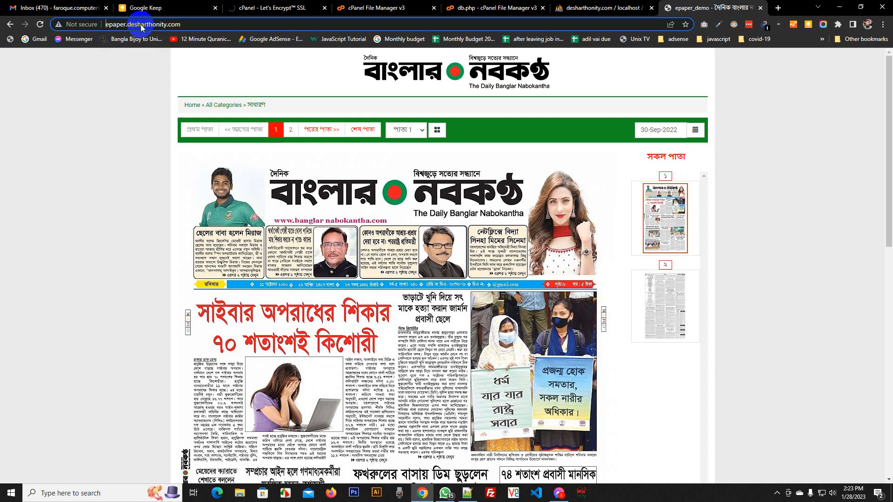
key(Home)
text(https://)
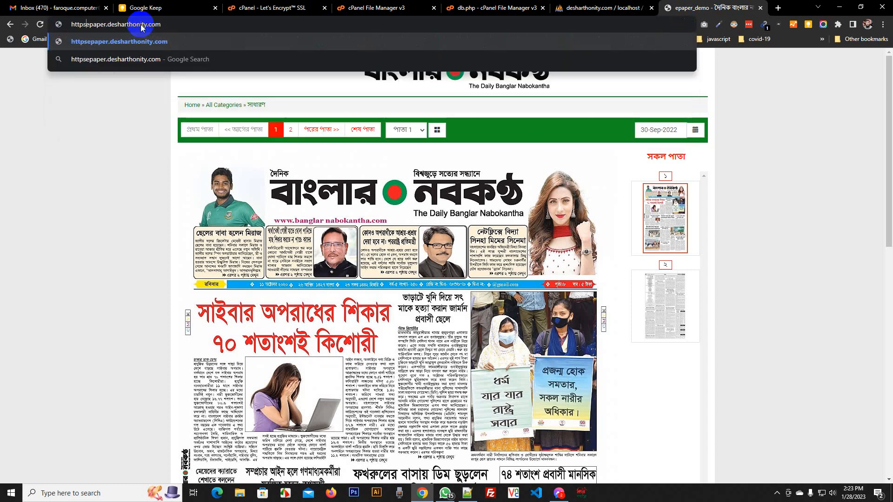
key(Return)
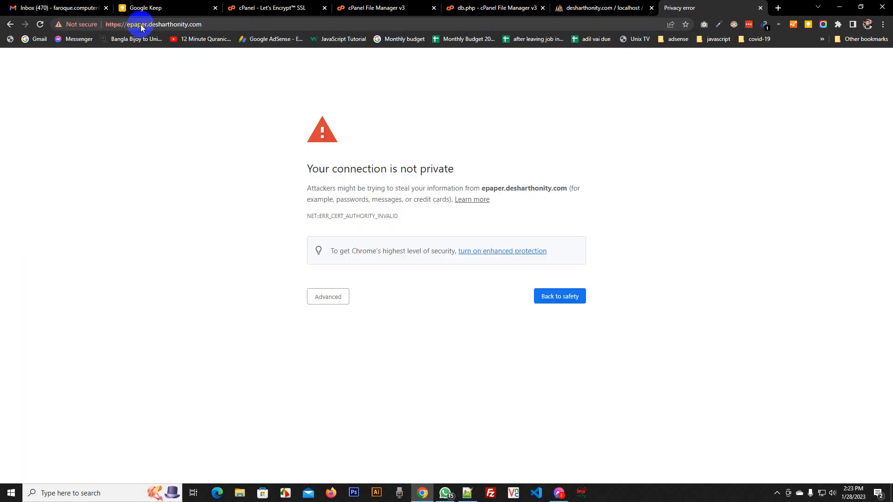
click(320, 297)
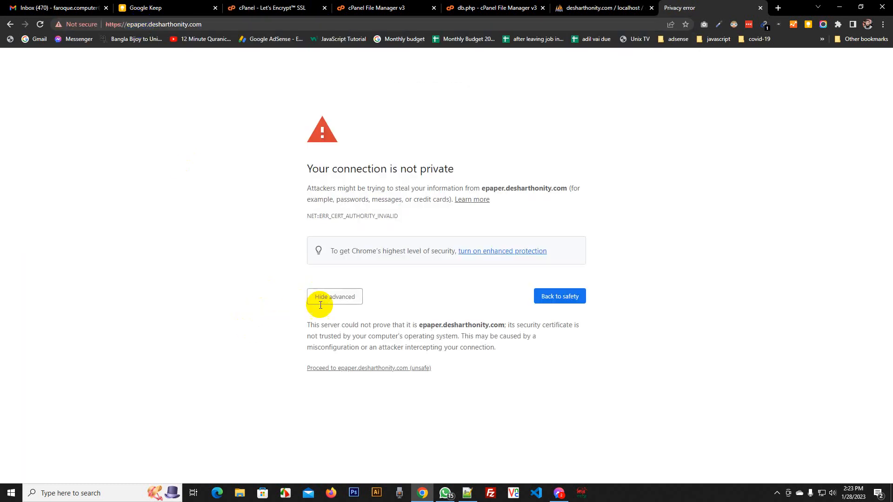
click(343, 370)
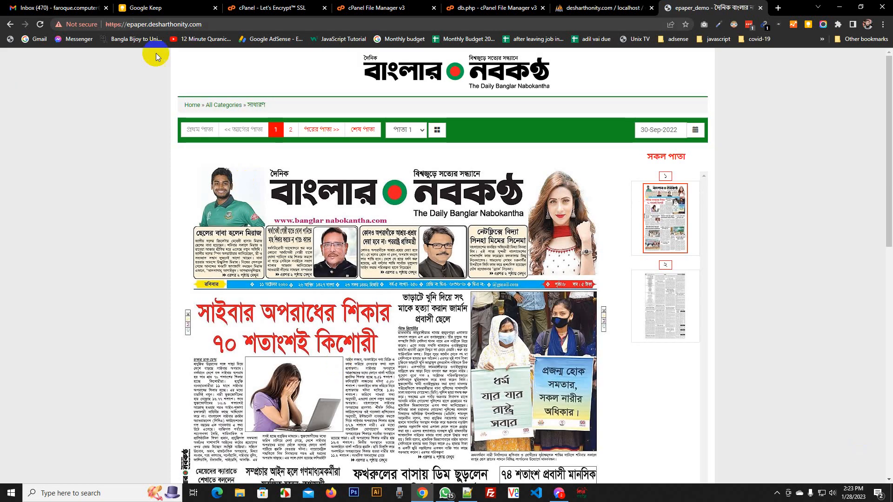
key(ctrl+l)
key(Return)
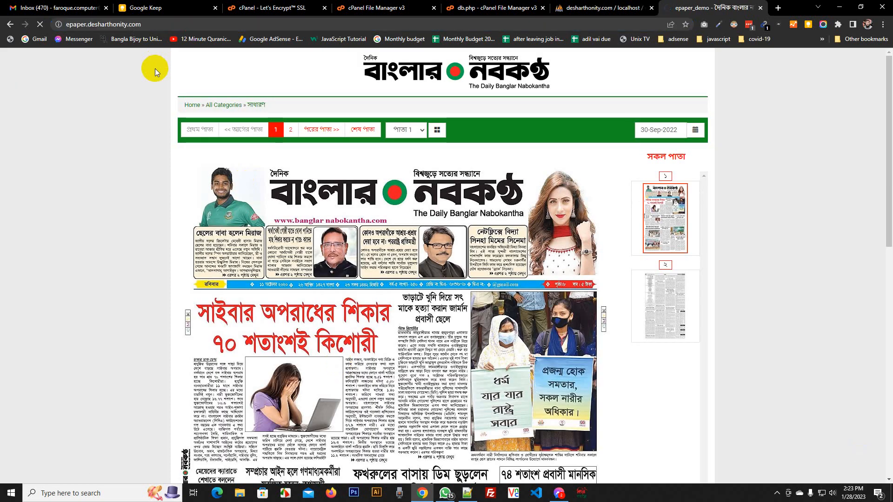
click(169, 29)
key(Return)
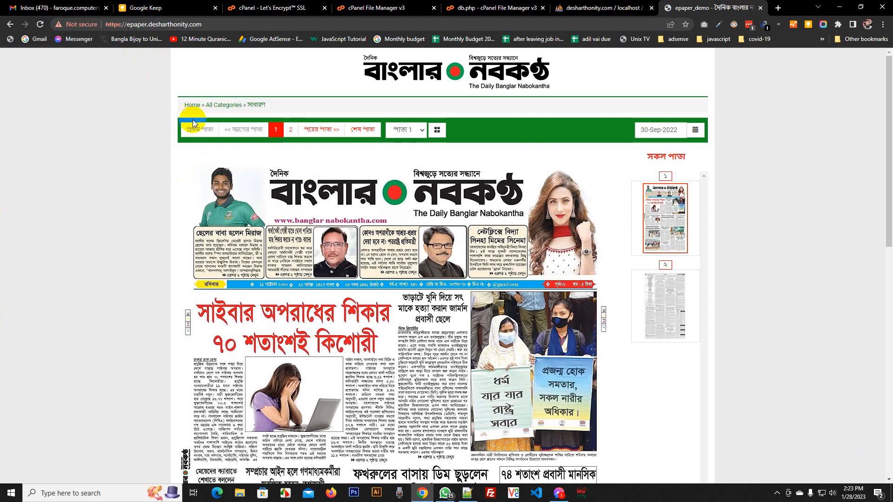
Append /admin to the site address to reach the ePaper admin sign-in page
click(223, 29)
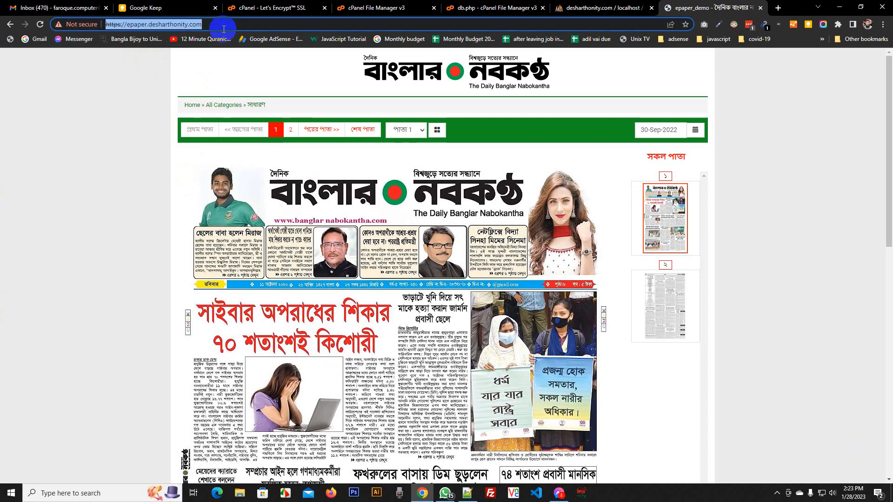
click(435, 214)
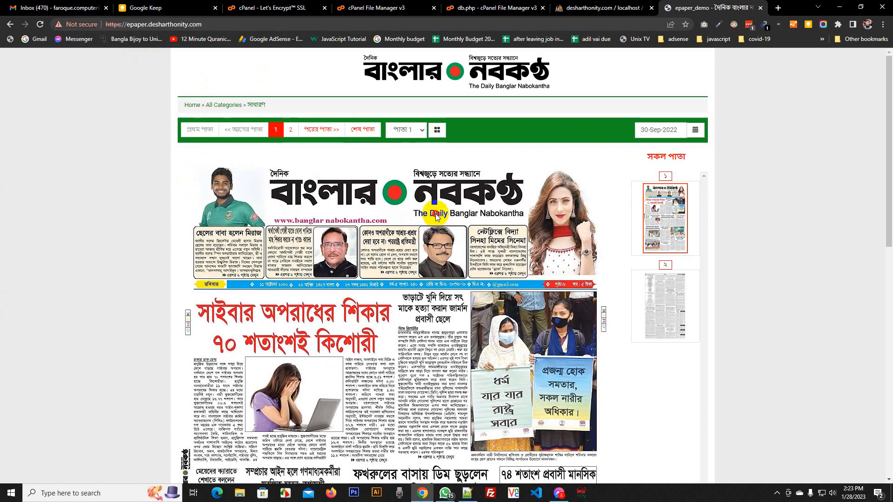
scroll(641, 238, down, 5)
scroll(668, 136, up, 5)
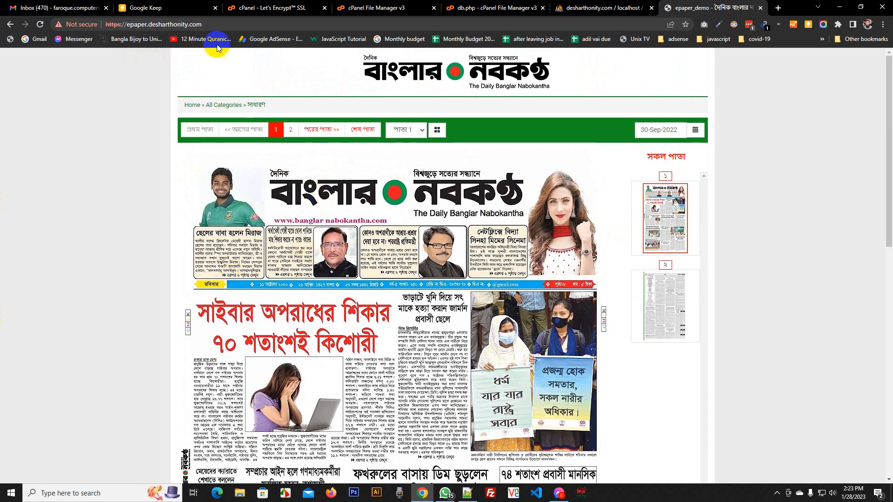
click(215, 22)
click(215, 22)
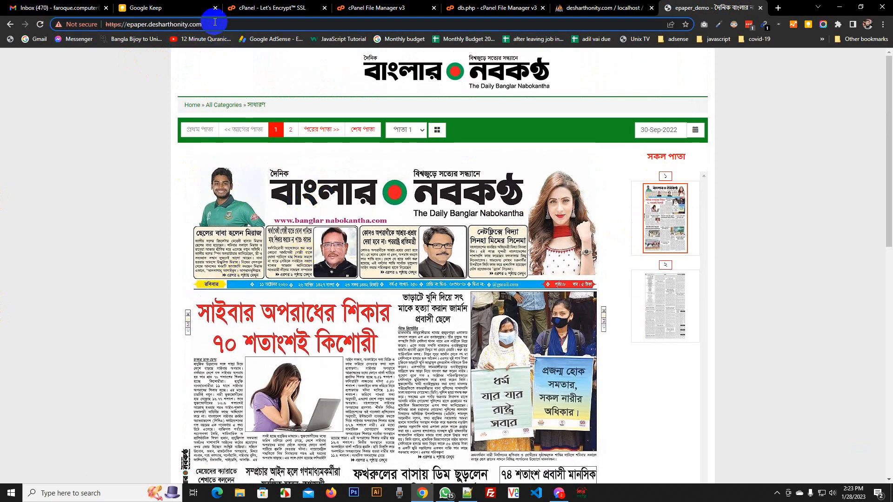
text(/)
text(admin)
key(Return)
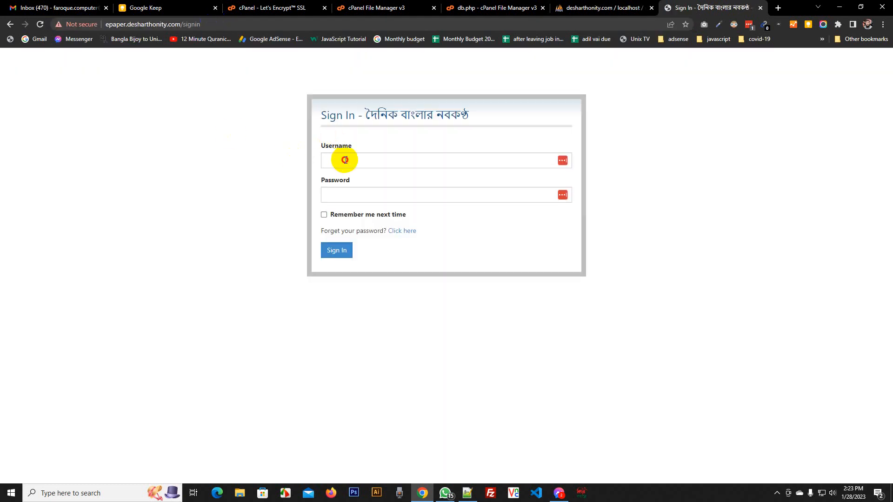
Dismiss the saved-login suggestions on the username field and return to phpMyAdmin
click(345, 160)
click(271, 178)
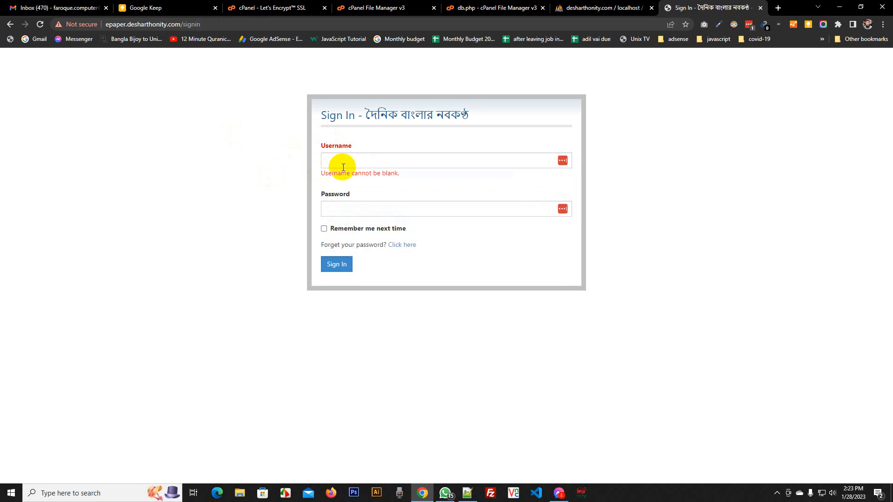
click(610, 5)
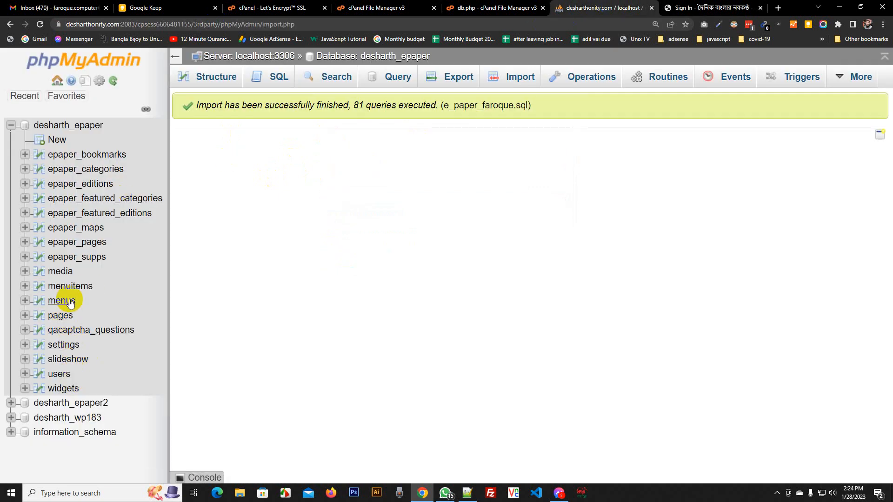
Open the admin row of the users table for editing and start replacing the user_email value
click(68, 379)
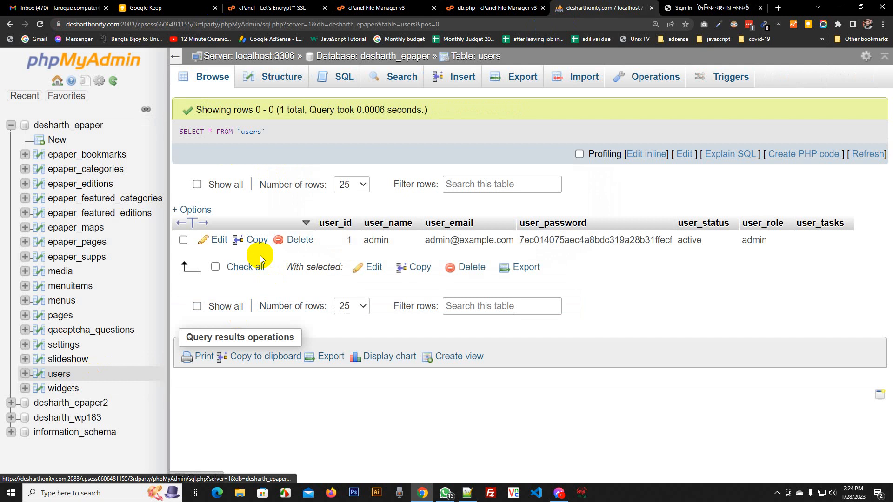
click(220, 245)
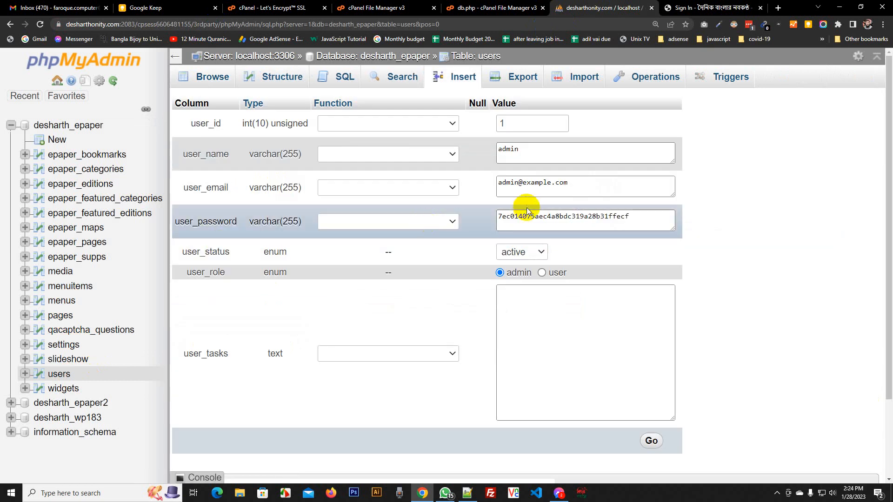
click(573, 186)
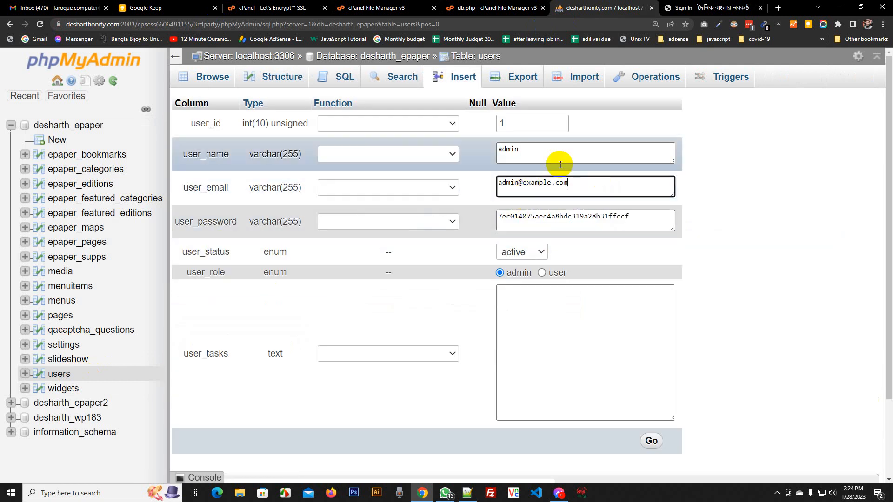
click(540, 147)
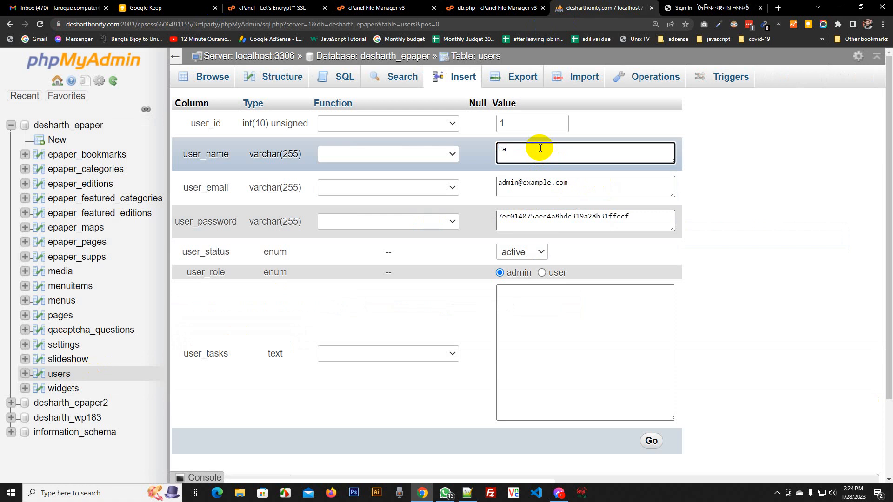
key(Tab)
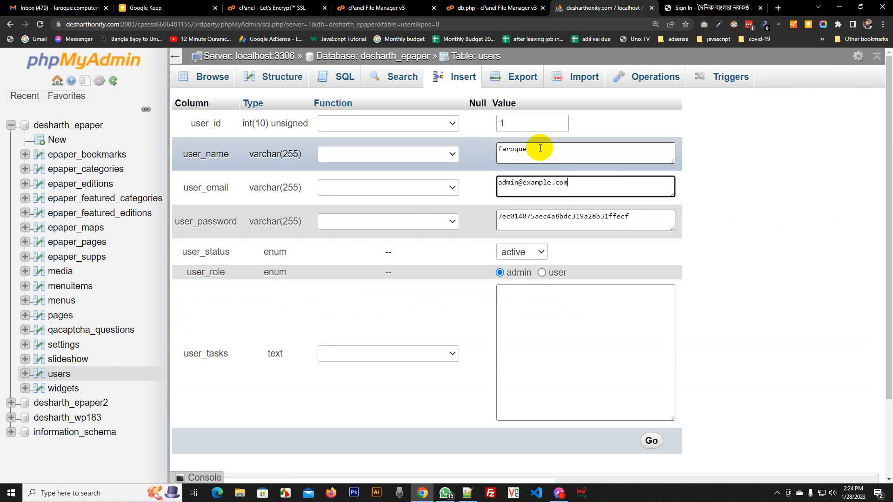
key(ctrl+a)
text(fgaz)
Select the username and password values and set the user_password function to MD5
click(540, 148)
key(ctrl+a)
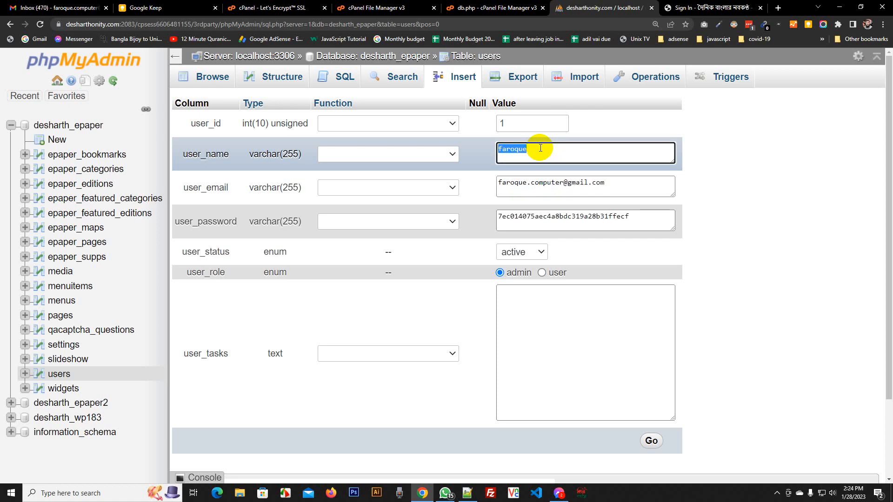
click(654, 214)
key(ctrl+a)
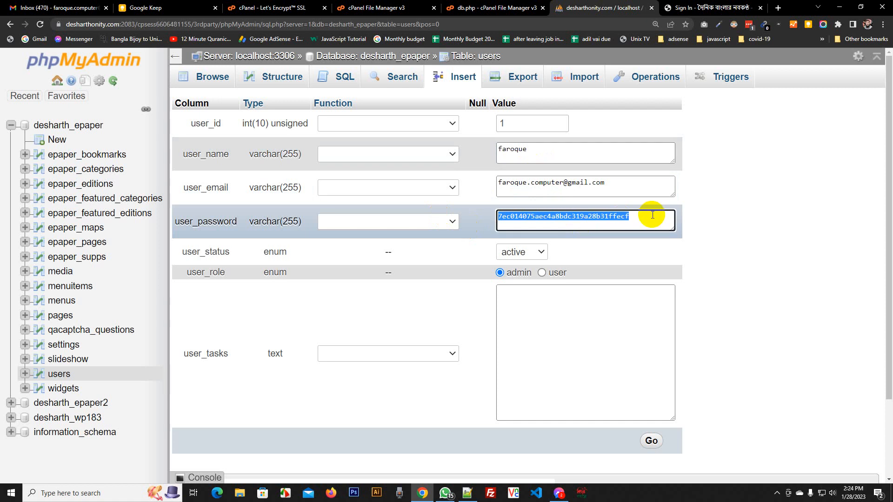
click(451, 221)
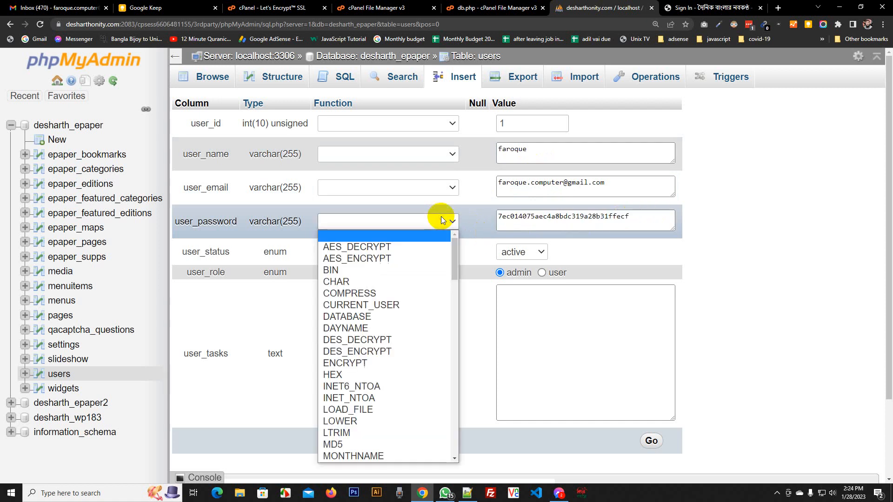
click(363, 446)
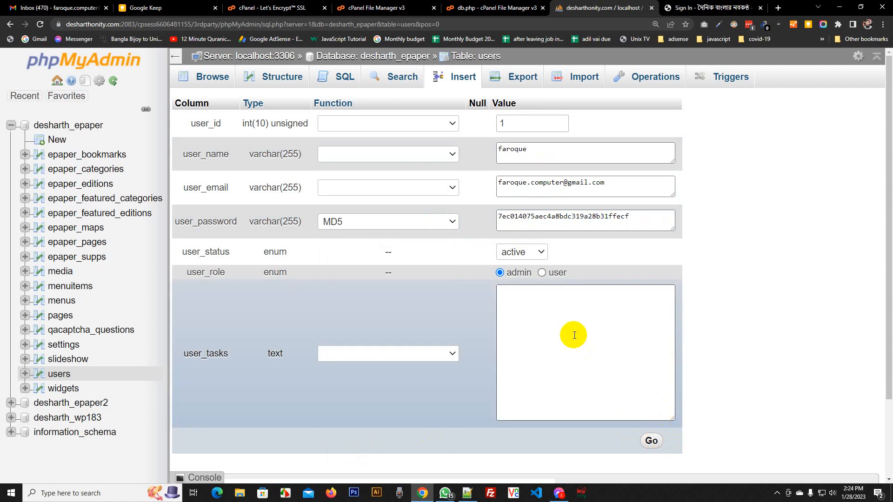
Check the ePaper sign-in page, then sign back in to phpMyAdmin to browse the users table
scroll(574, 334, down, 2)
scroll(618, 343, up, 2)
scroll(641, 347, down, 2)
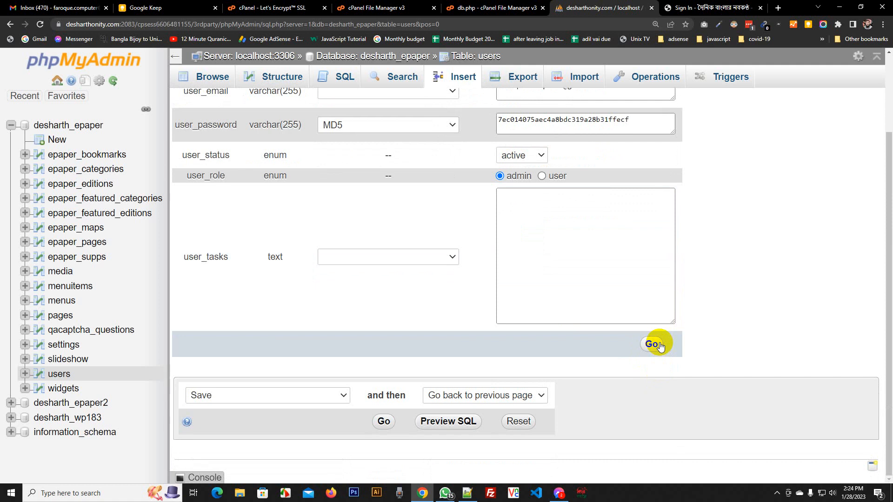
scroll(655, 344, up, 2)
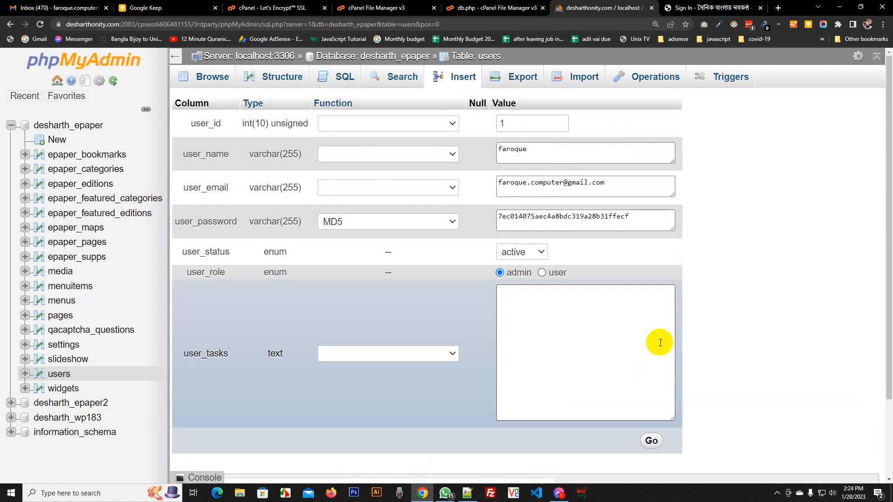
click(688, 7)
click(569, 5)
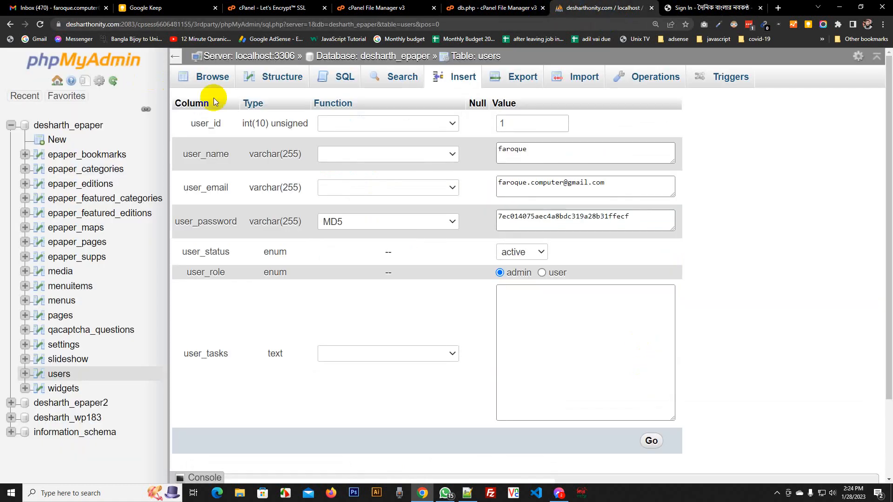
click(40, 24)
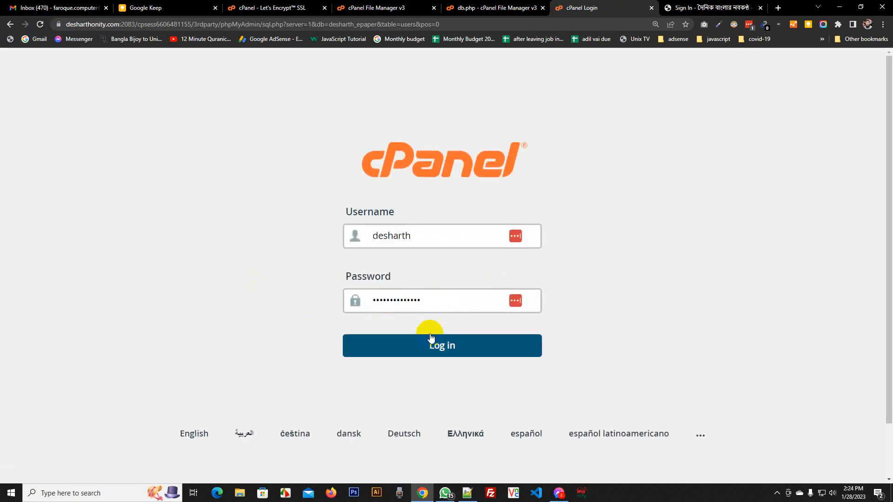
click(426, 347)
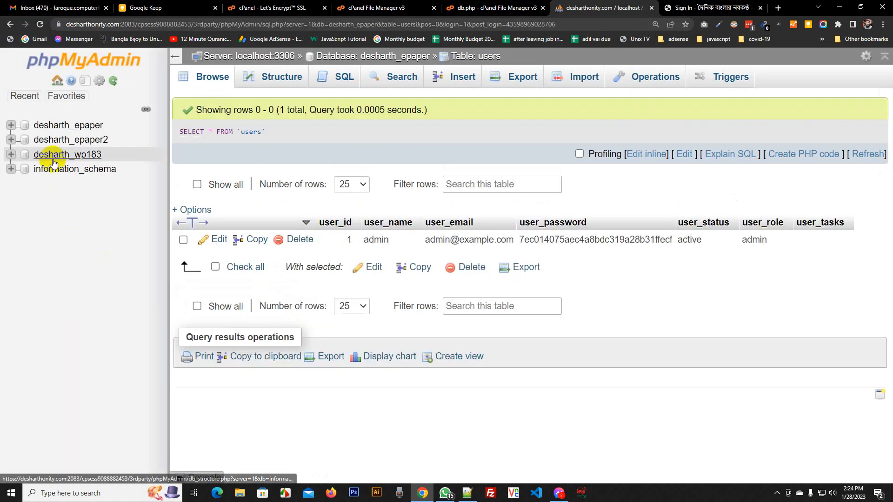
Reopen the admin row in desharth_epaper's users table and enter the new username and e-mail
click(70, 126)
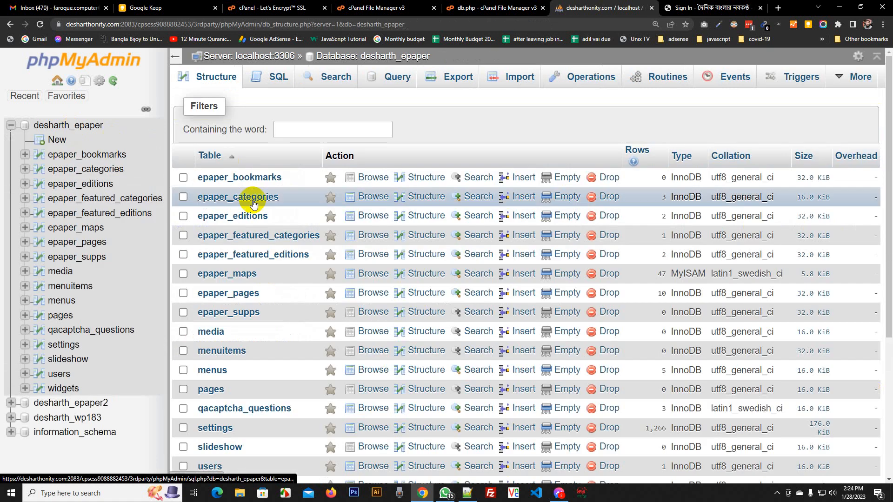
click(59, 376)
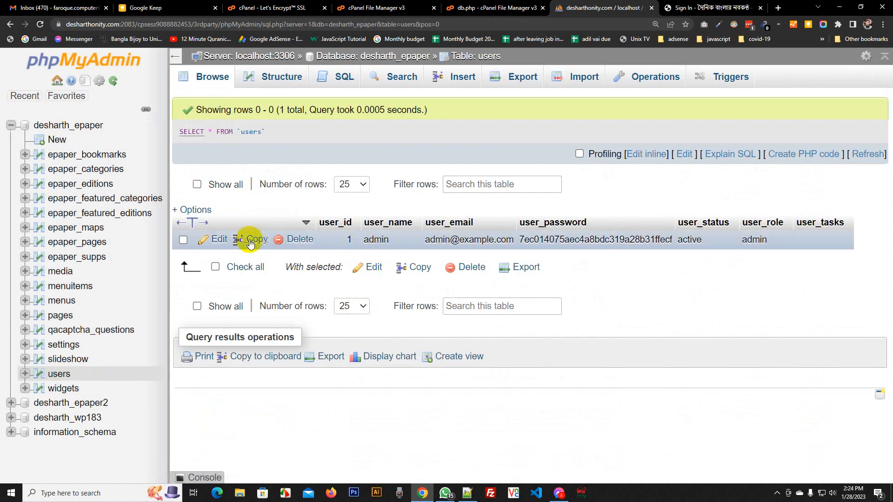
click(217, 239)
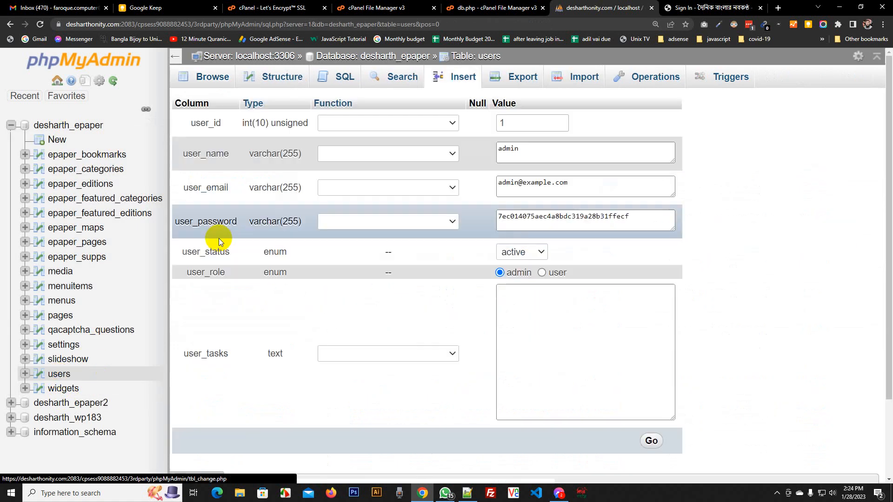
click(537, 149)
text(faroq)
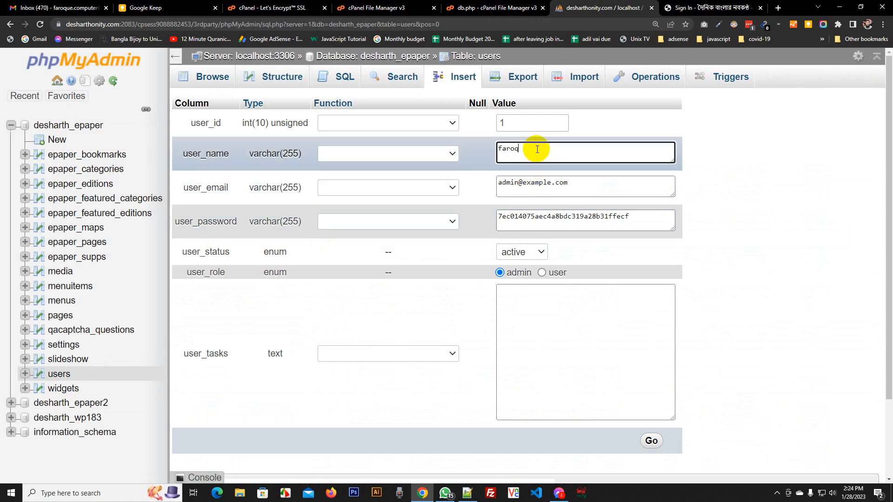
text(ue)
key(Tab)
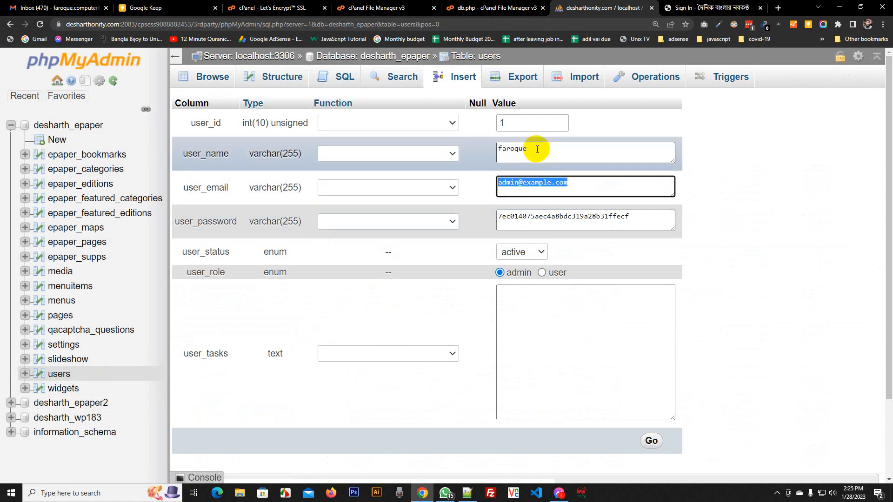
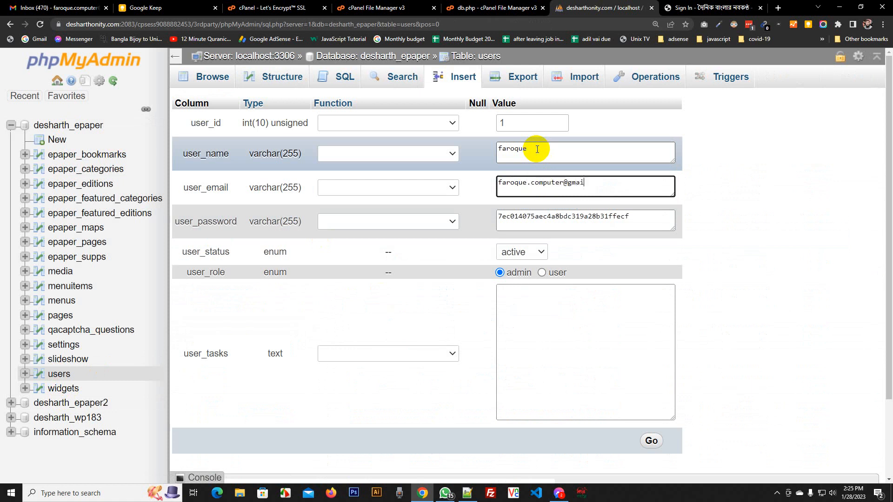
Set the user_password function to MD5 and save the row
key(Tab)
key(ctrl+a)
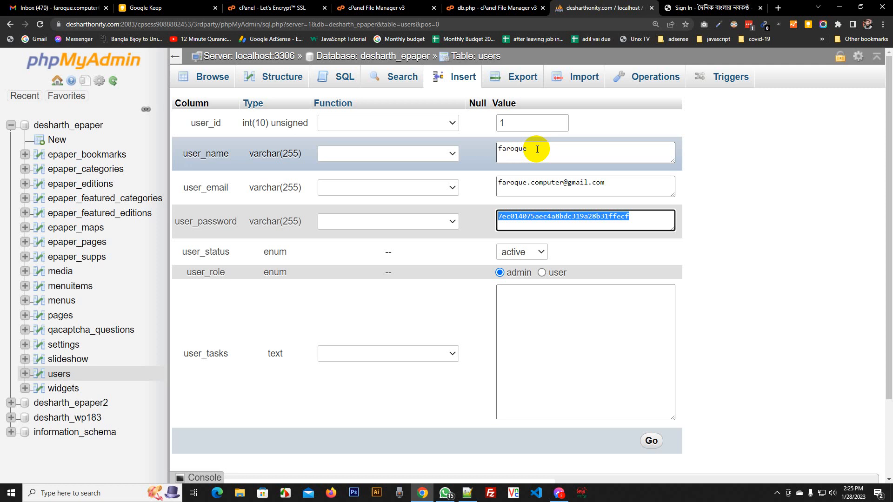
click(453, 222)
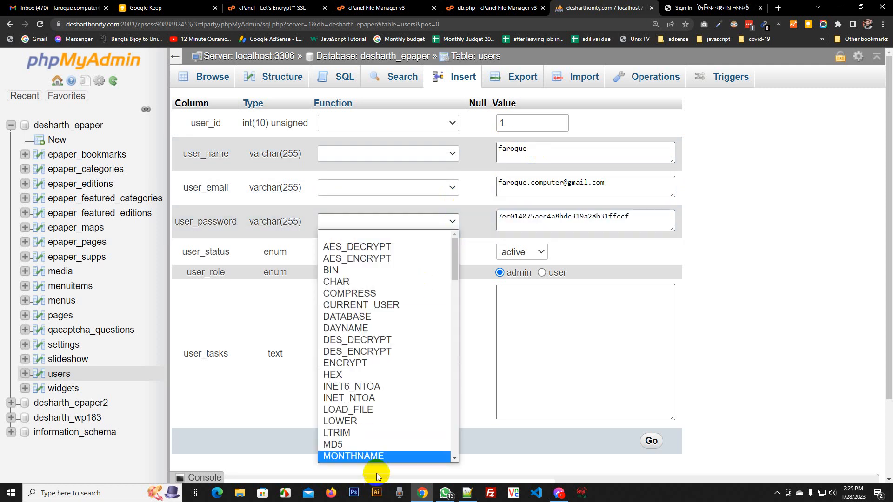
click(368, 445)
scroll(797, 255, down, 2)
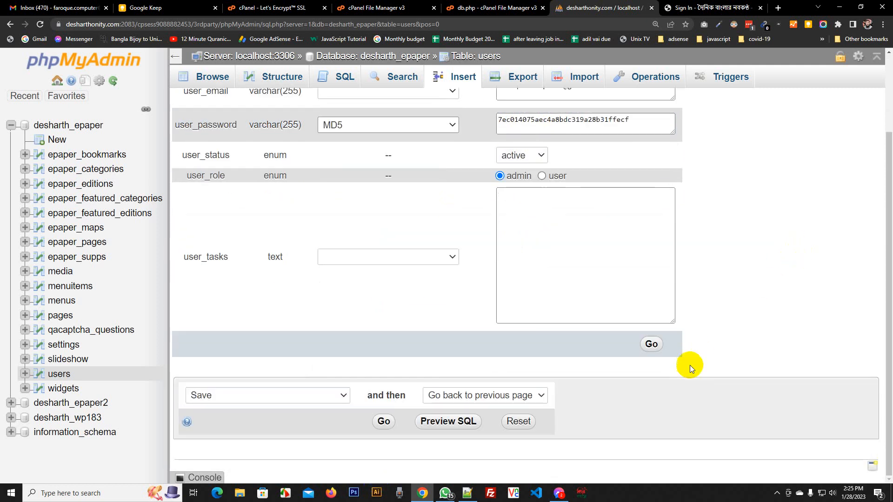
click(647, 344)
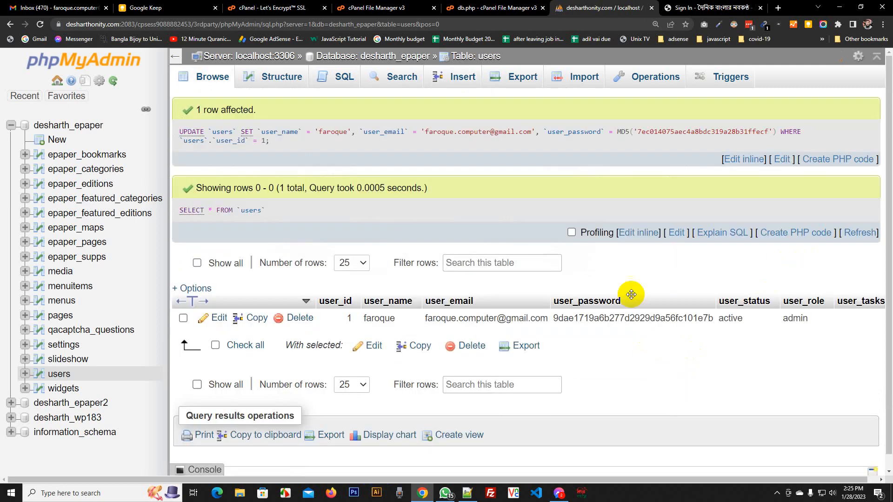
Sign in to the ePaper admin with the new username and saved password, saving the login to LastPass
click(693, 8)
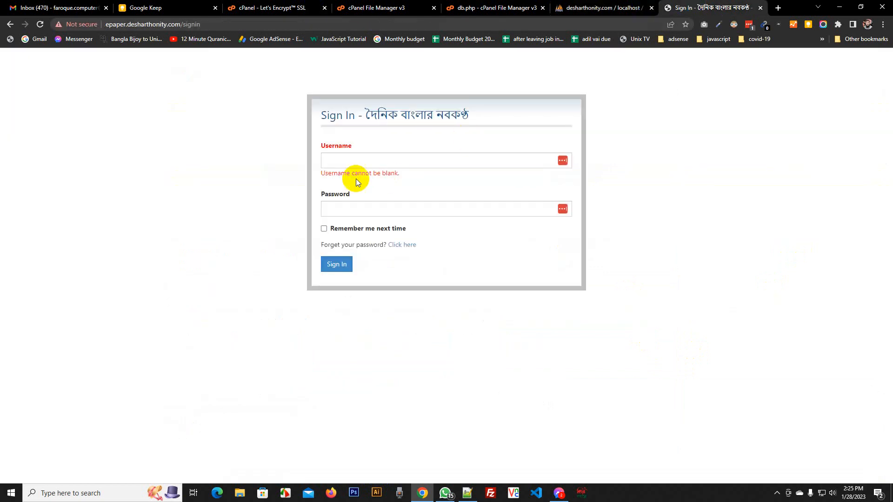
click(350, 158)
text(faroque)
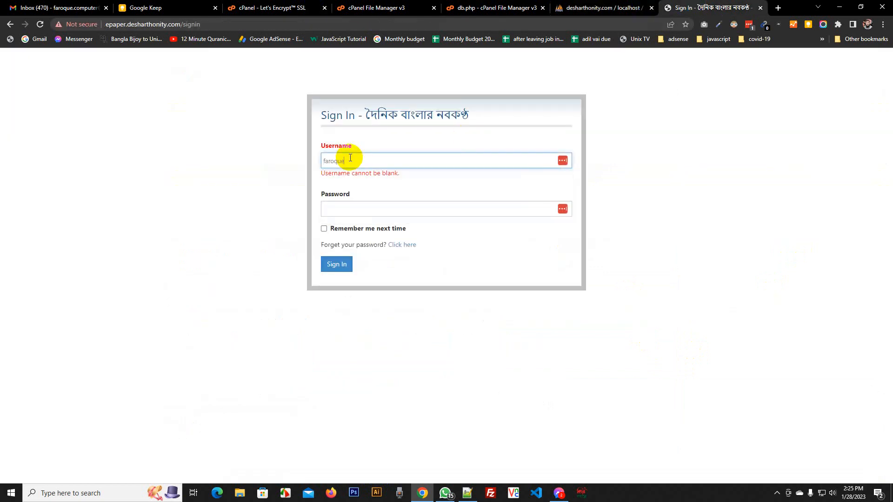
key(Tab)
key(ctrl+v)
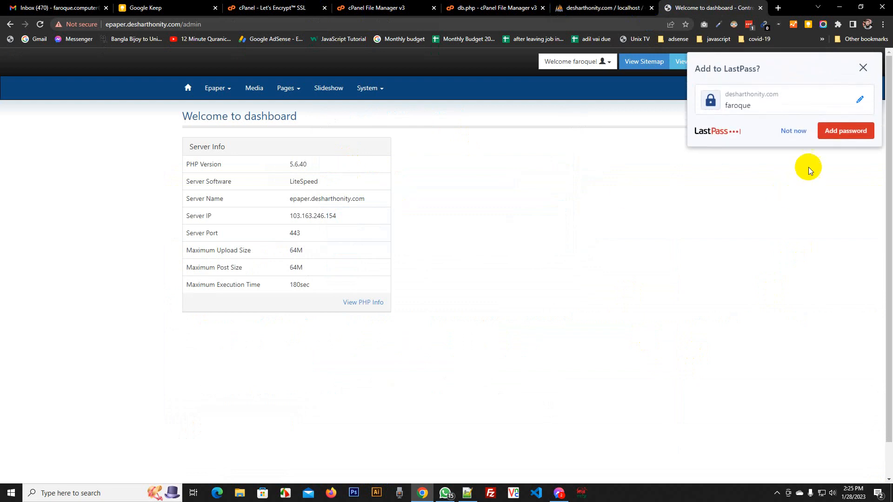
click(844, 136)
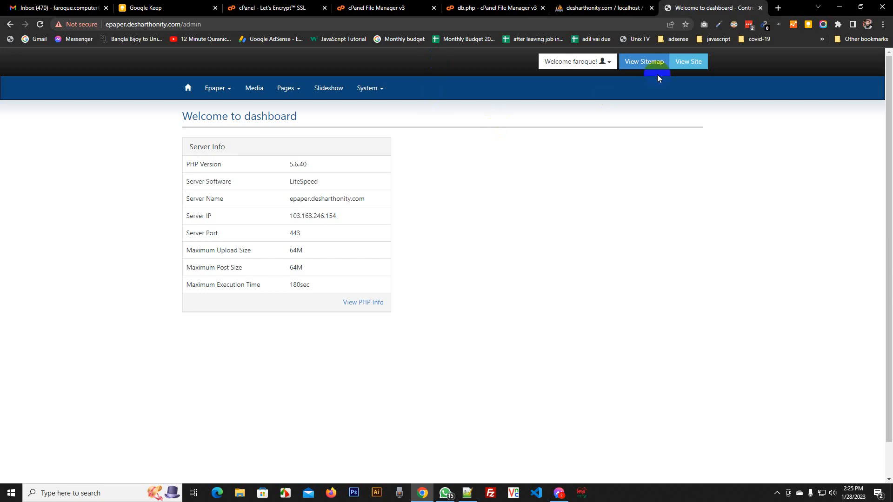
Open the public e-paper site in a new tab, view it, and return to the admin dashboard
right_click(687, 65)
click(707, 70)
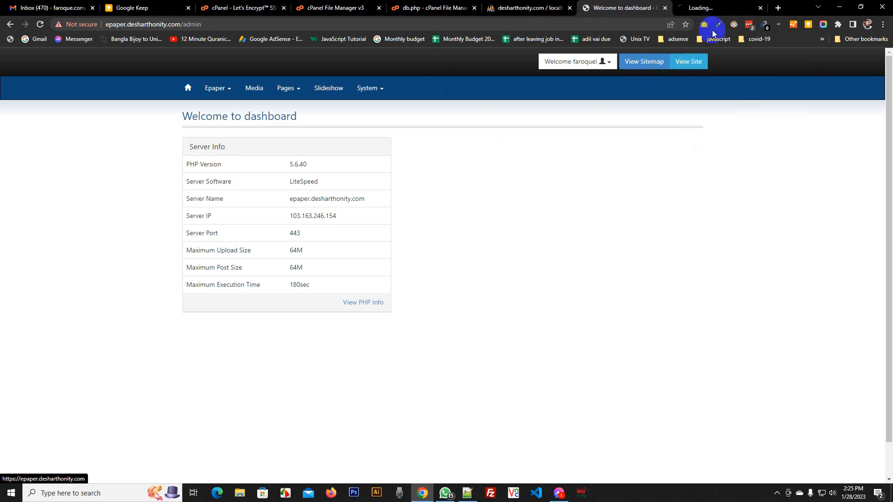
click(695, 8)
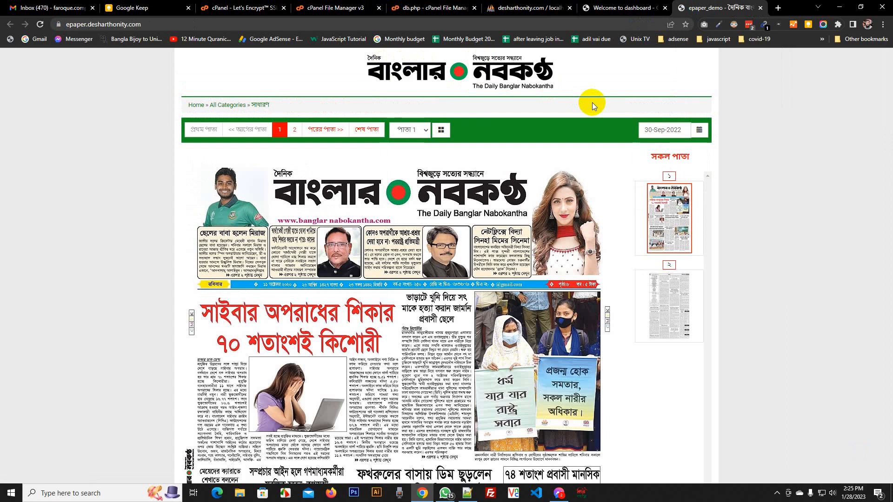
click(653, 8)
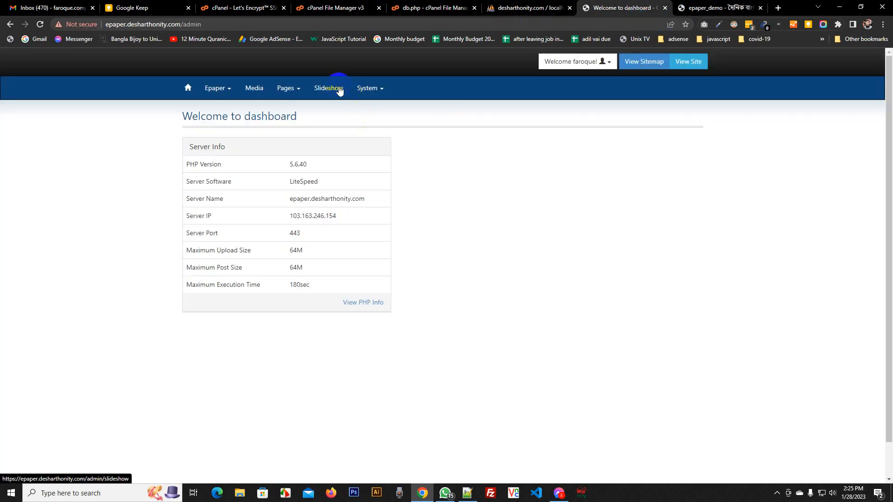
click(382, 90)
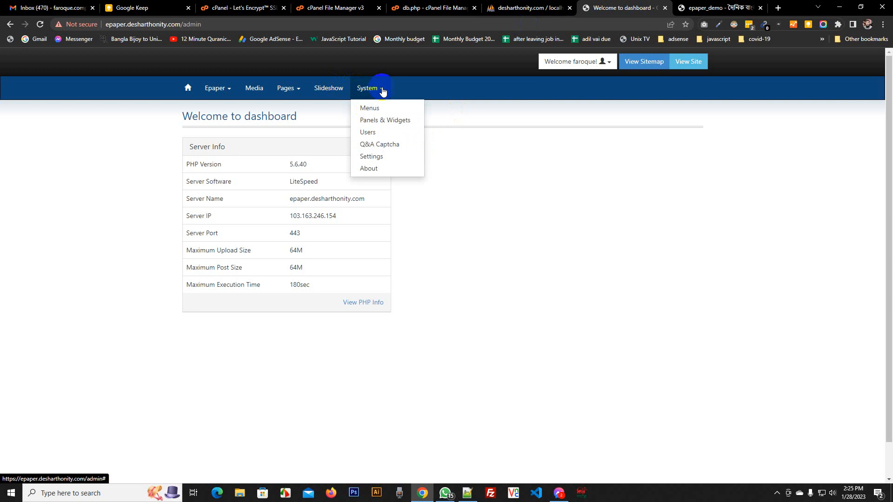
Open the Basic Settings page and start picking a new Site Logo file from the Desktop
click(395, 159)
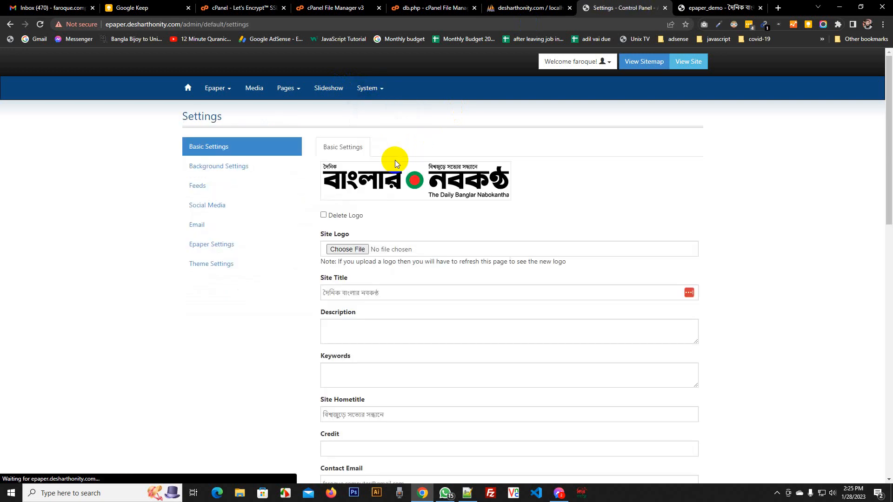
click(361, 249)
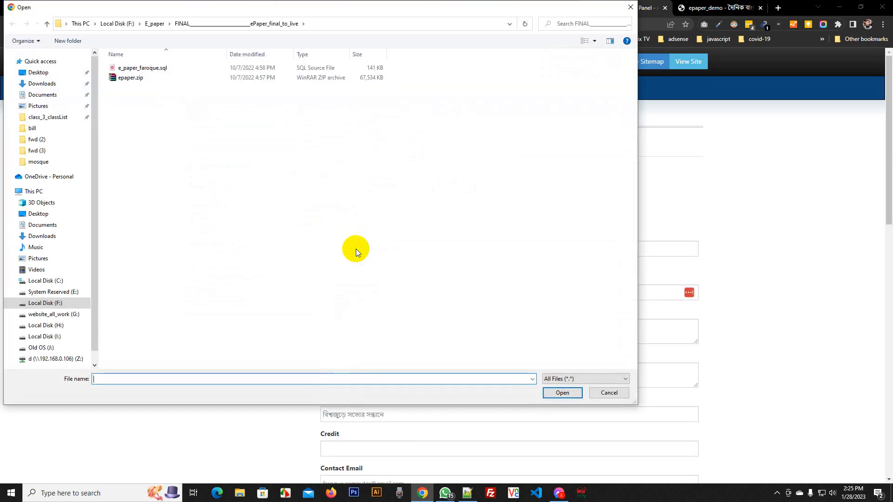
click(189, 142)
key(BackSpace)
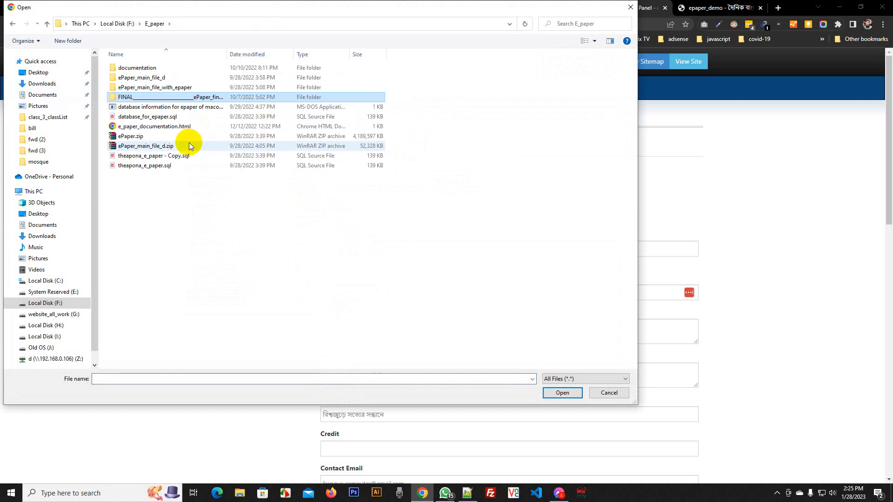
key(BackSpace)
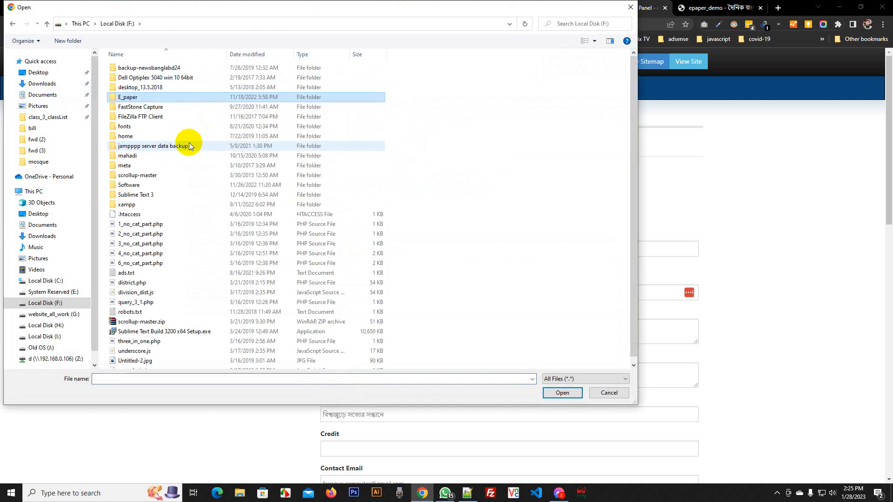
click(35, 72)
Browse to client -2 > desharthony.com > main_logo and select main_logo.png
click(175, 135)
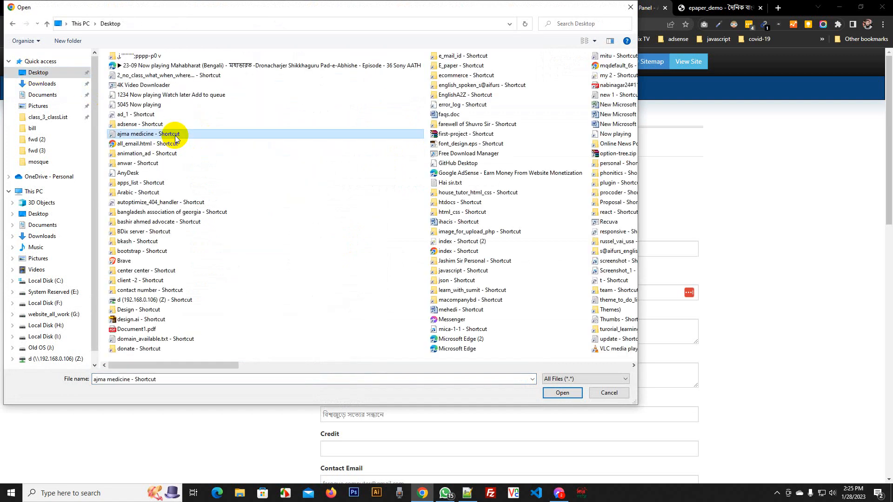
key(c)
key(c)
key(Return)
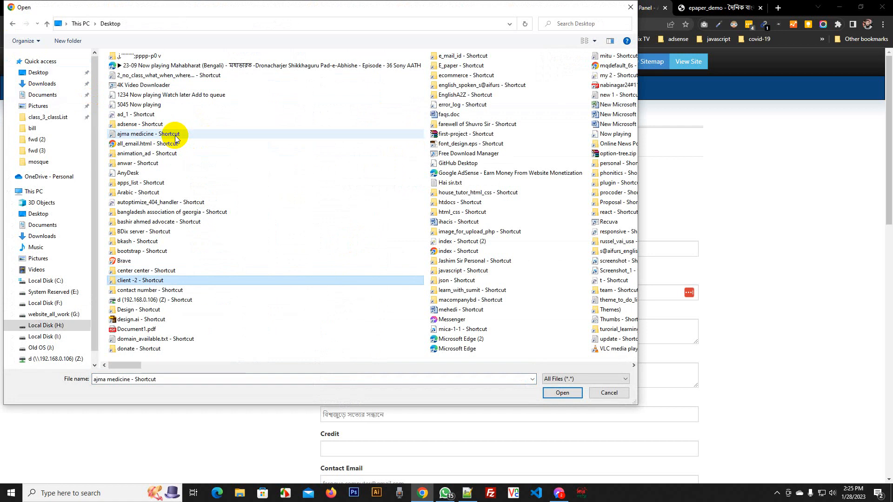
text(des)
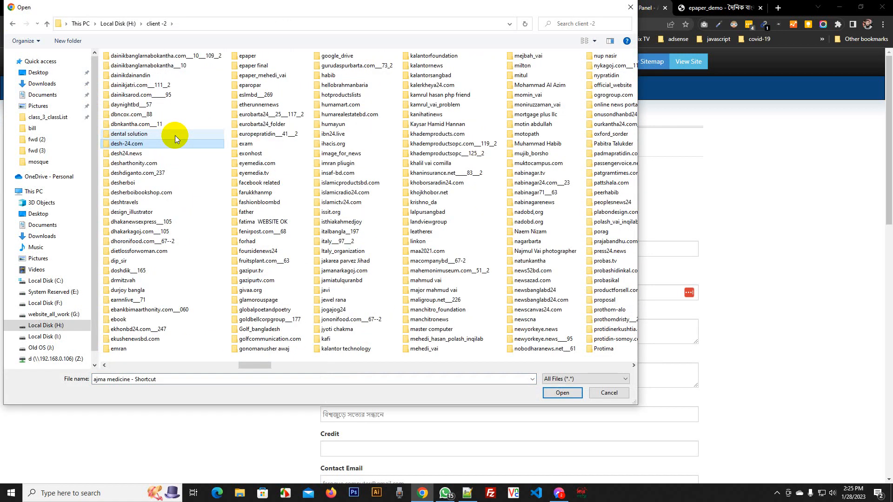
text(ha)
key(Return)
text(m)
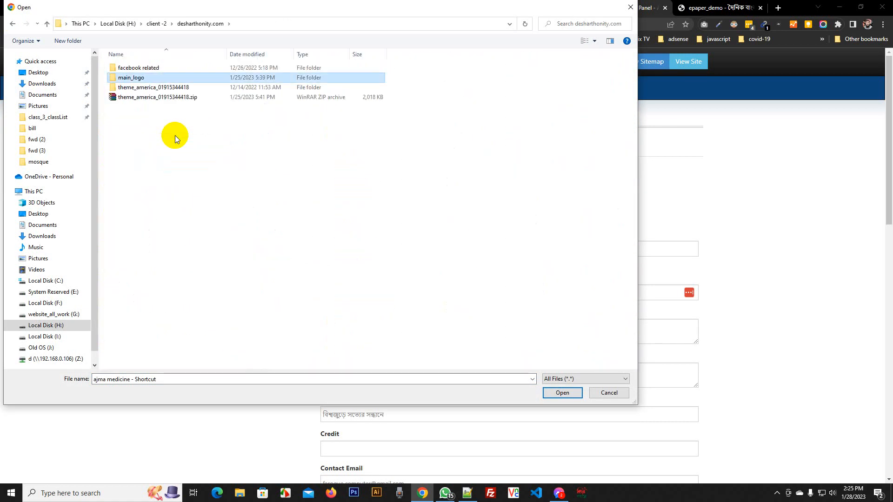
key(Return)
key(m)
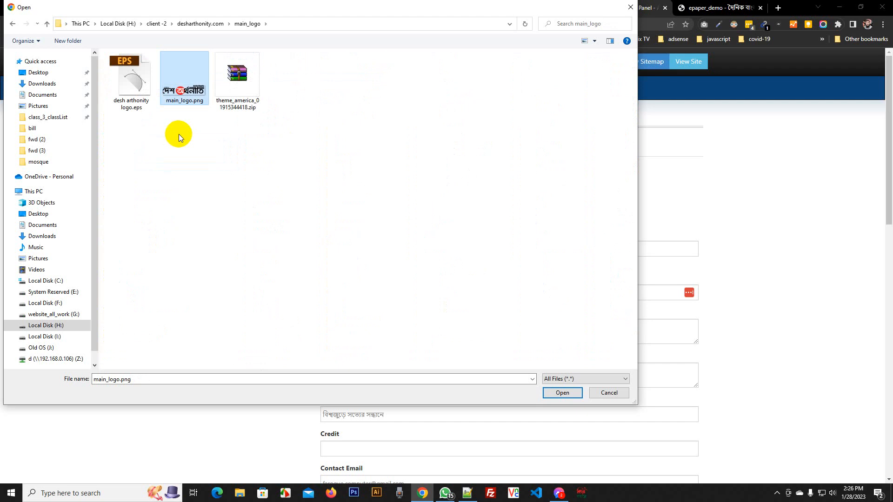
Open the EPS logo file with Adobe Illustrator CS6 via Open with
right_click(178, 88)
click(134, 153)
right_click(131, 98)
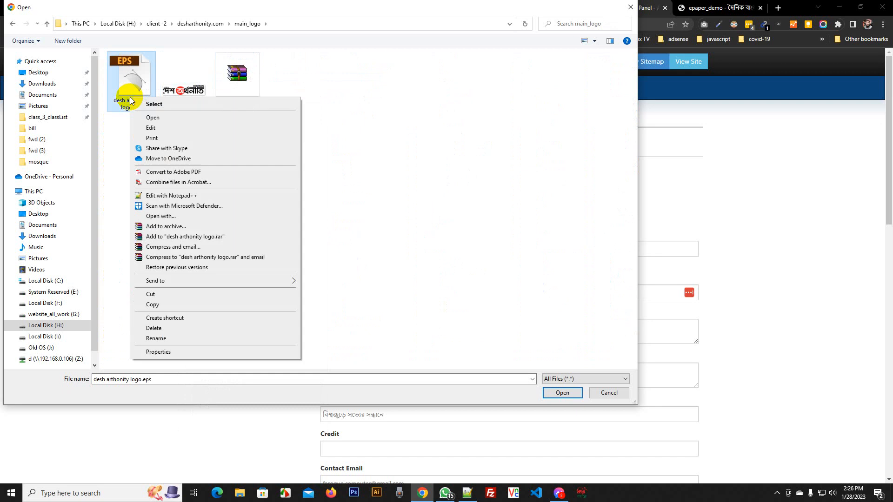
click(155, 216)
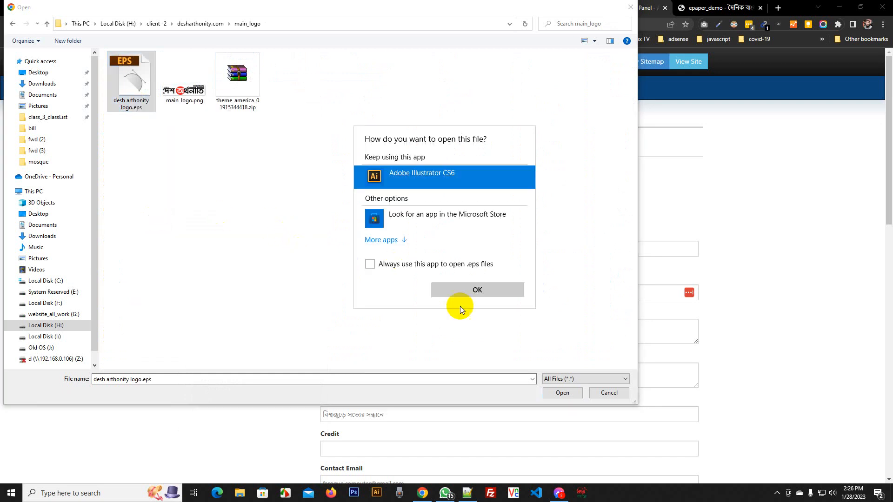
click(485, 286)
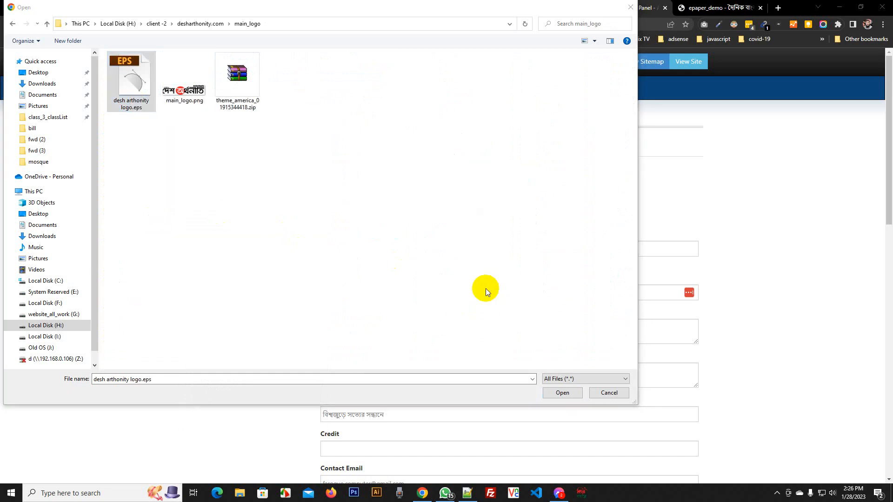
Cancel the logo file picker without choosing a file and return to the cPanel File Manager
key(alt+Tab)
key(alt+Tab)
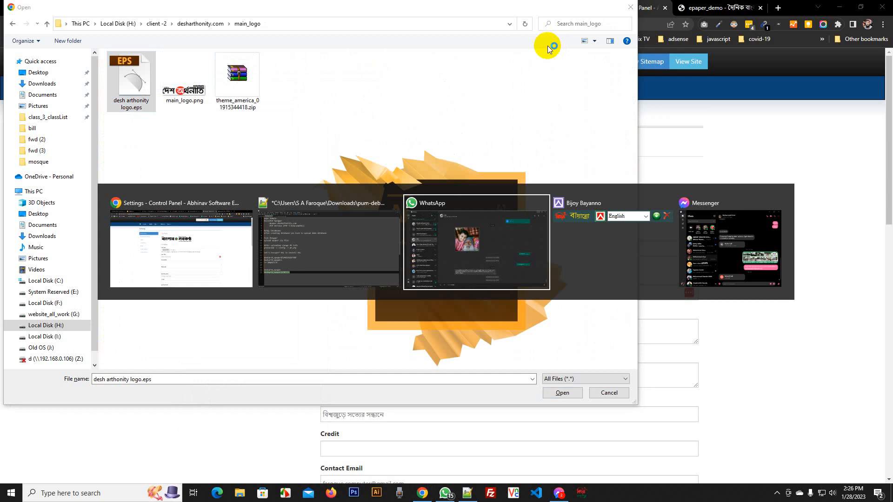
key(alt+shift+Tab)
key(alt+shift+Tab)
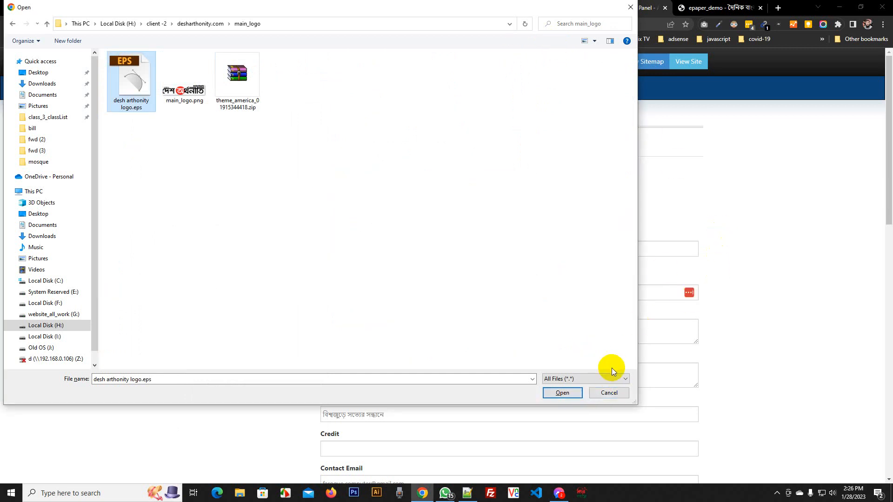
click(608, 393)
click(431, 4)
click(335, 8)
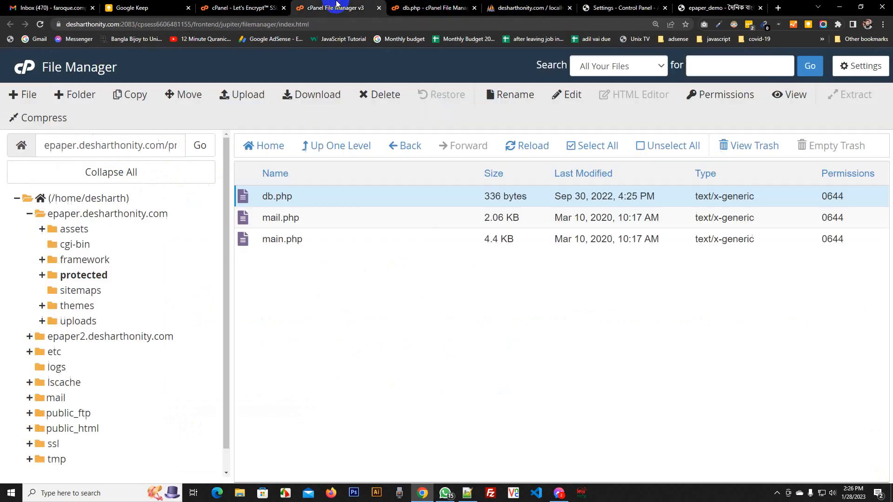
Measure the e-paper masthead logo at about 407×91 px with a Lightshot capture box, then bring Illustrator forward
click(618, 7)
click(686, 8)
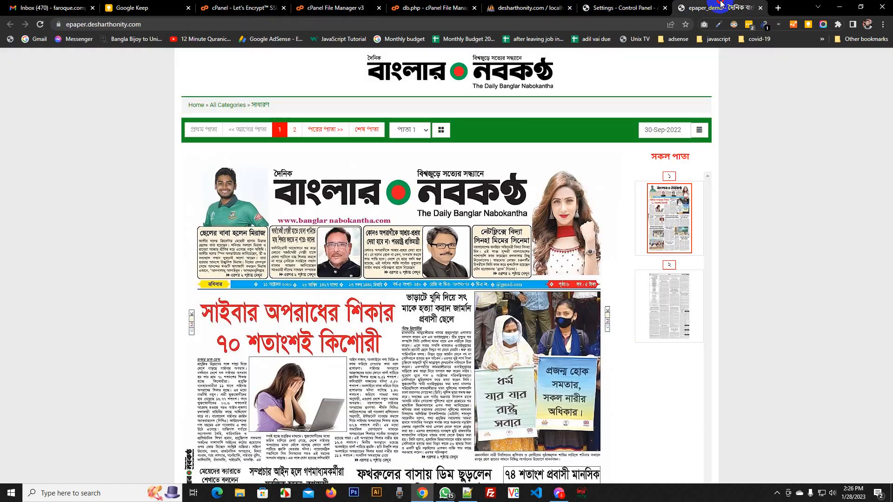
key(Print)
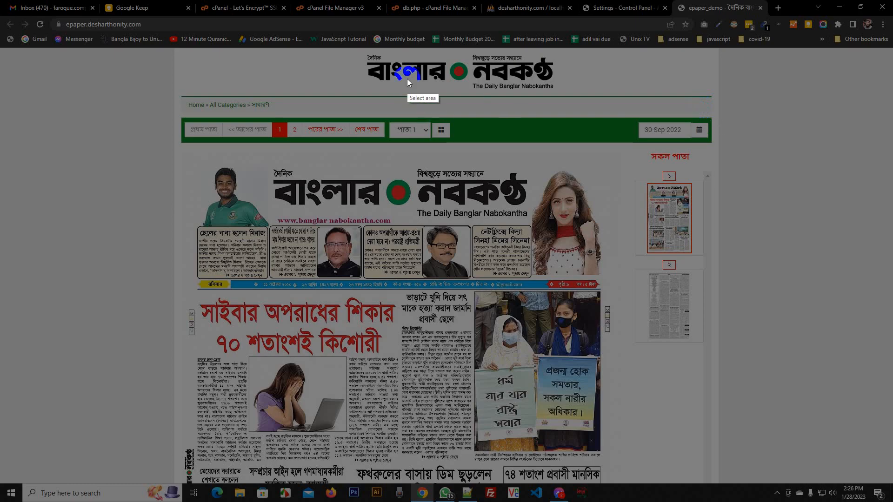
drag(365, 48, 554, 90)
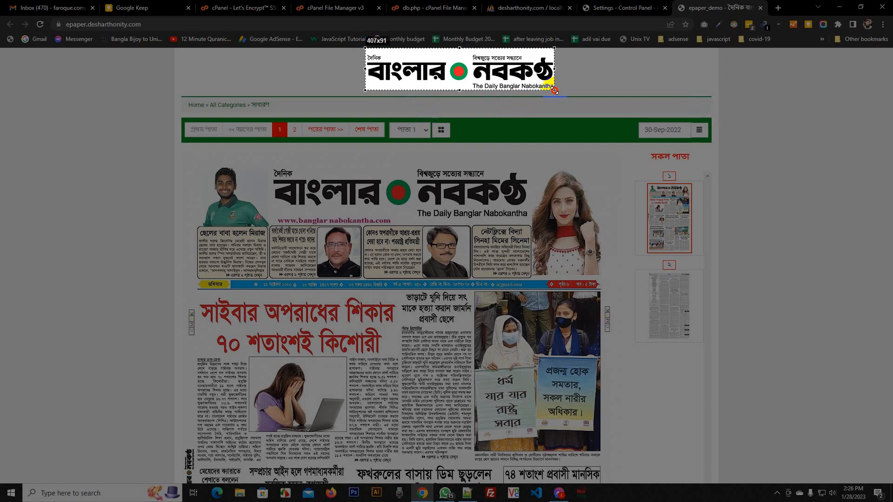
drag(554, 91, 554, 90)
key(ctrl+c)
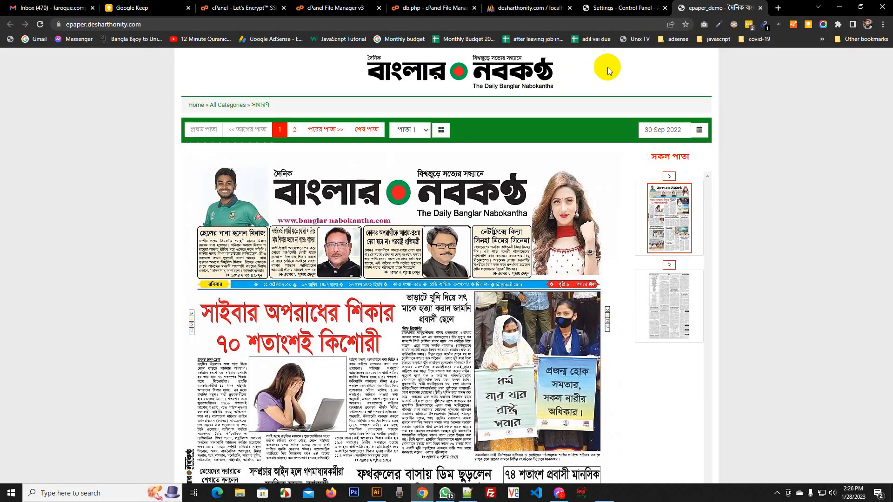
click(376, 493)
click(487, 266)
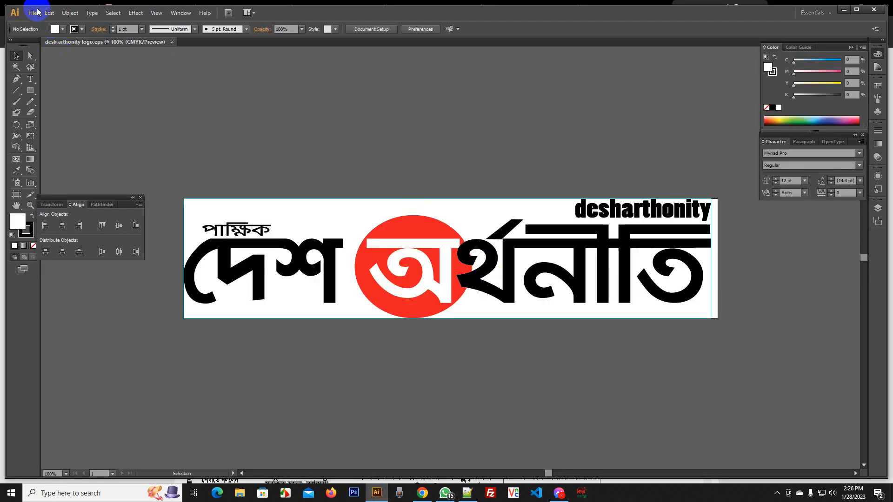
Create a new Illustrator document 227.54 wide by 100 high
click(33, 14)
click(474, 224)
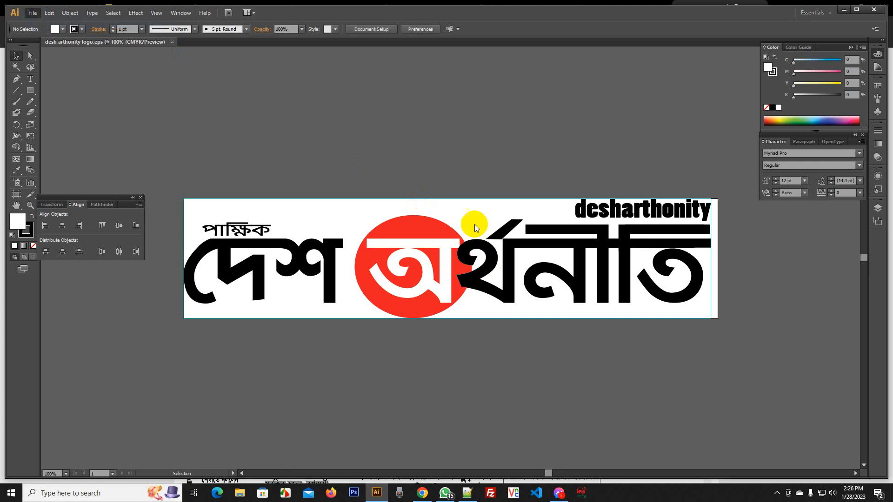
key(ctrl+n)
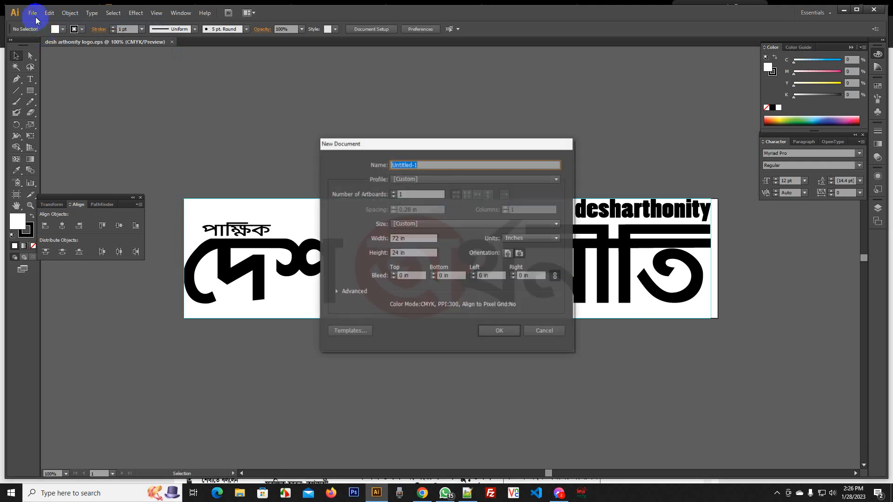
click(421, 238)
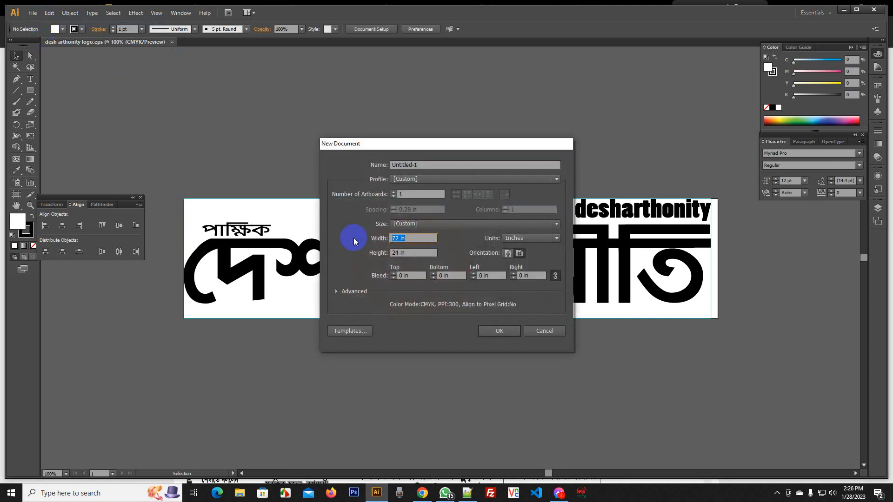
text(227.54)
key(Tab)
text(100)
key(Return)
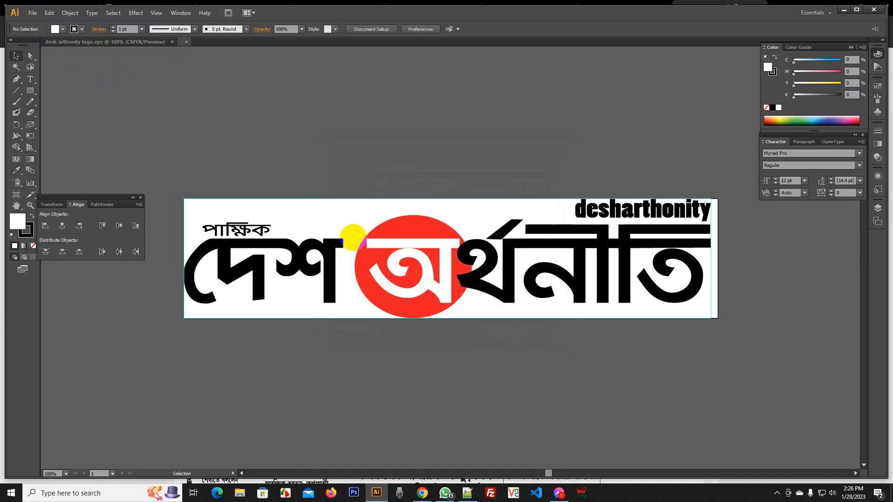
key(ctrl+minus)
key(ctrl+minus)
key(ctrl+minus)
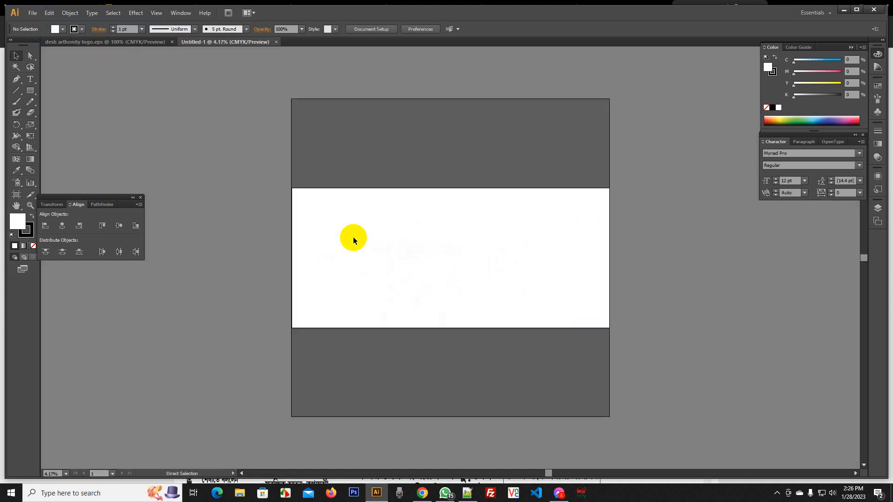
Shrink the logo group in the desharthonity EPS proportionally and copy it
click(141, 41)
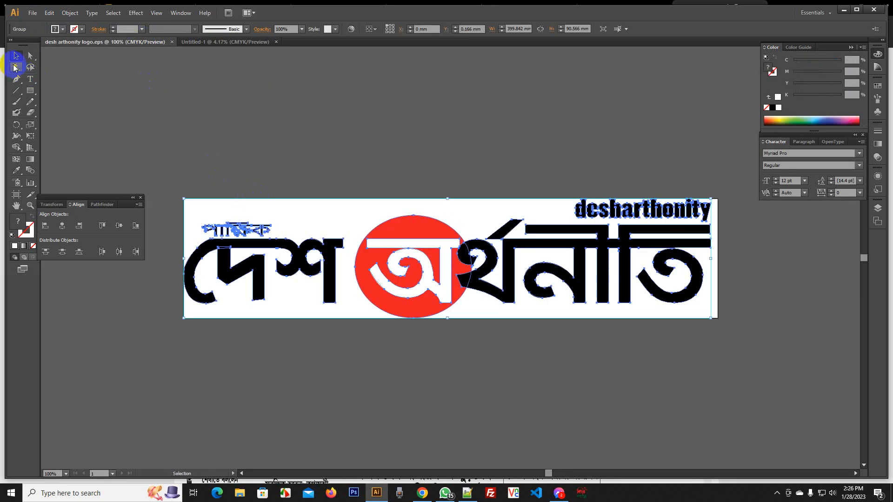
key(ctrl+c)
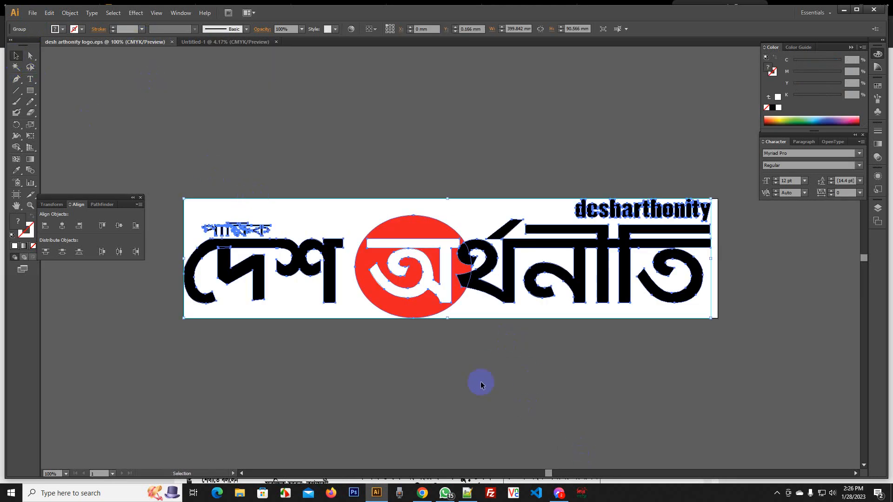
drag(447, 319, 441, 272)
key(ctrl+c)
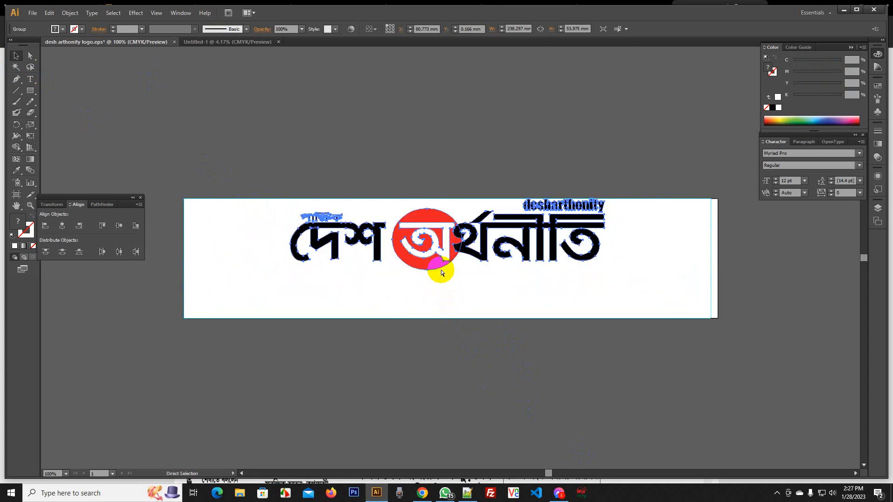
Create a 415×100 px document and paste the copied logo into it
key(ctrl+n)
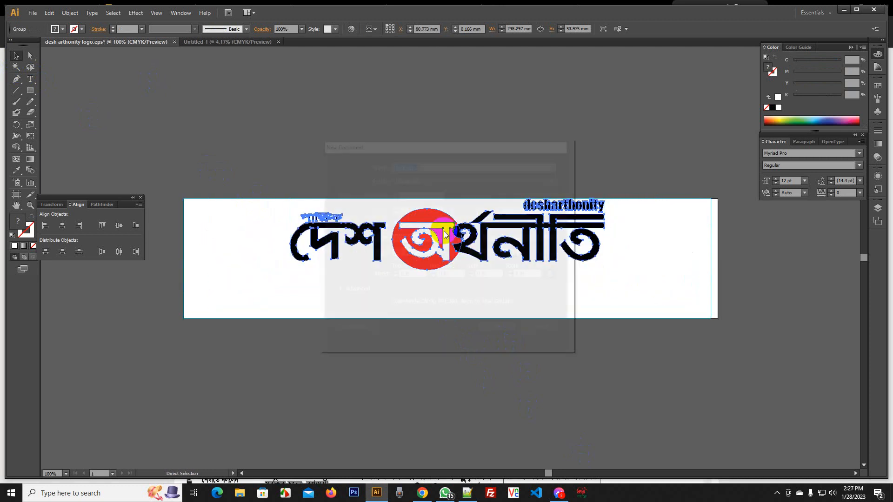
click(525, 238)
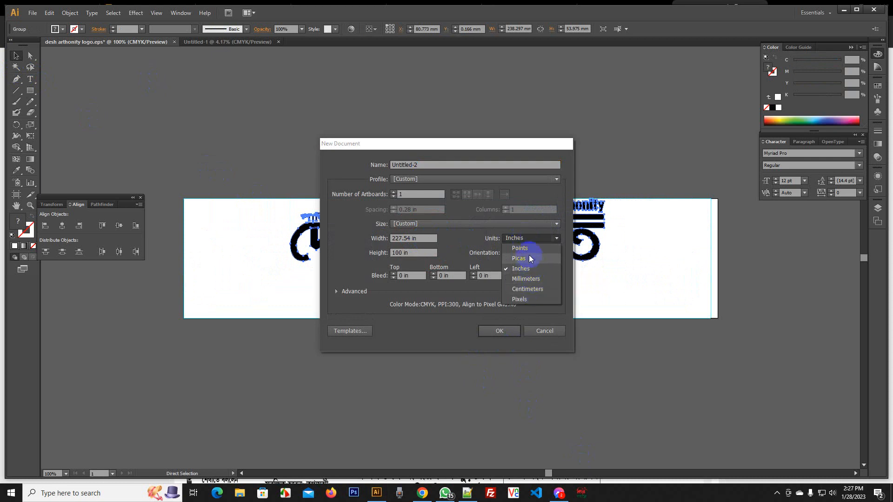
click(528, 299)
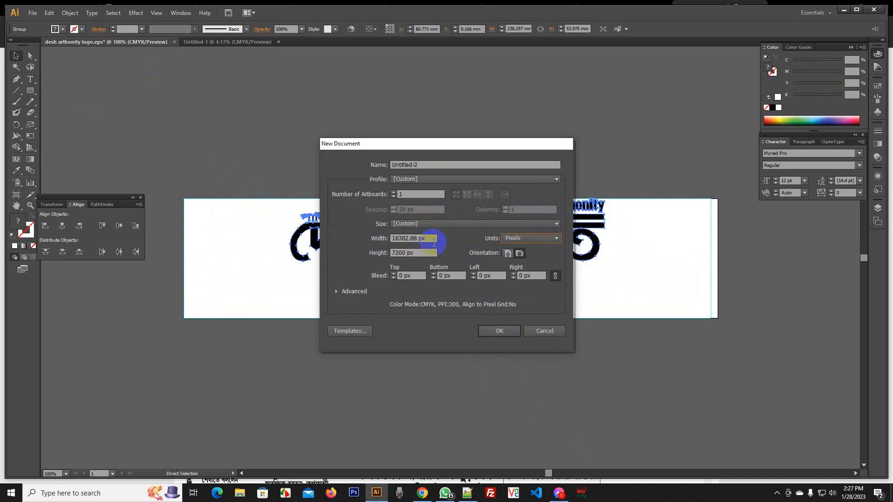
drag(428, 239, 294, 245)
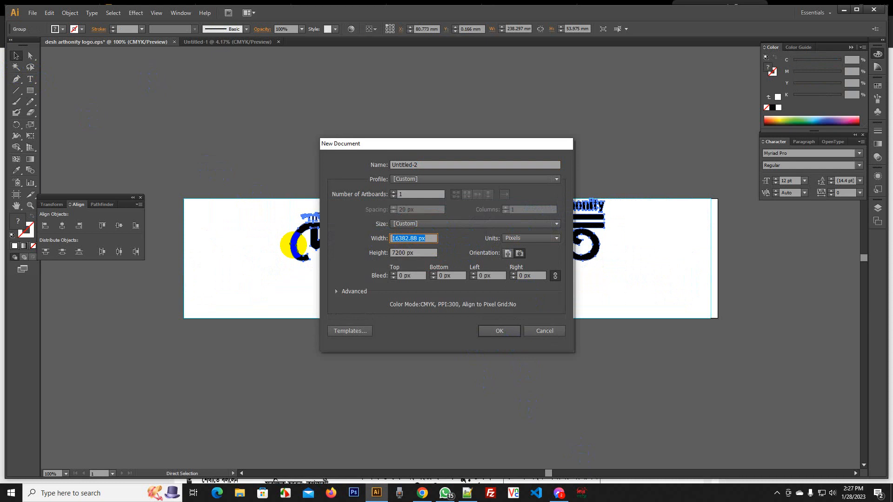
text(415)
key(Tab)
text(1)
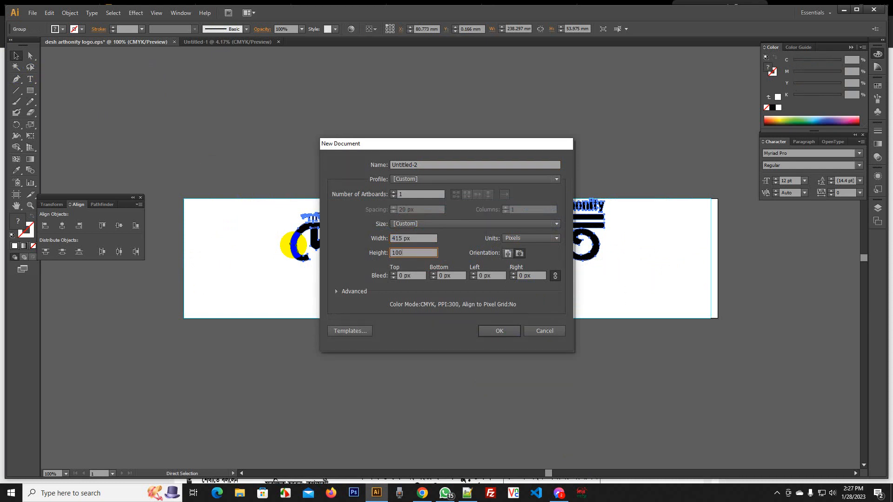
text(00)
key(Return)
key(ctrl+minus)
key(ctrl+minus)
key(ctrl+v)
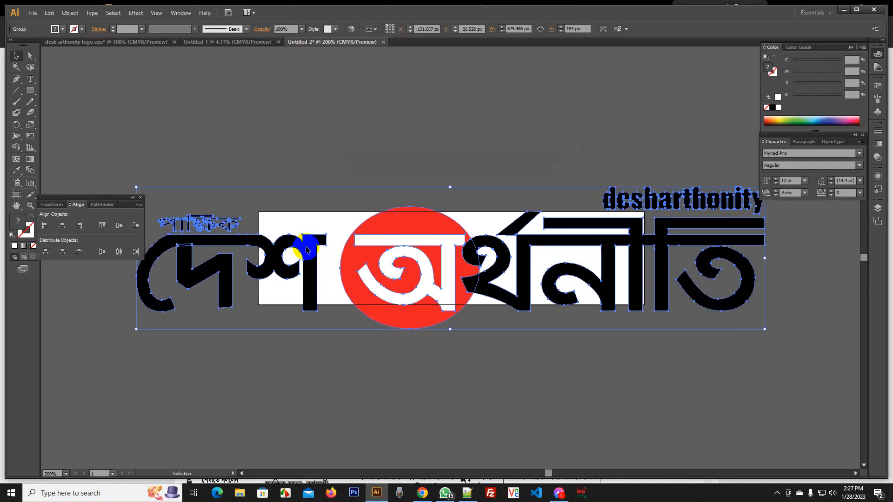
Drag the logo's bounding-box handles to the 415×100 artboard edges, then deselect it
drag(450, 187, 455, 216)
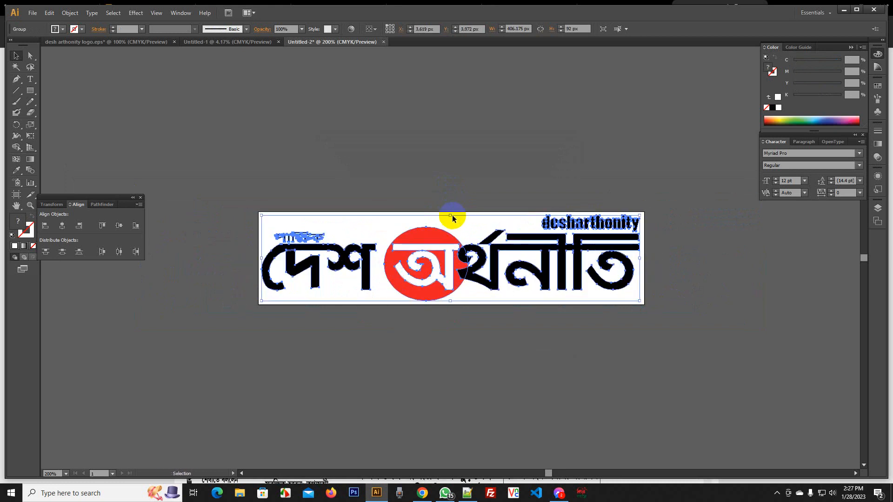
drag(261, 215, 259, 207)
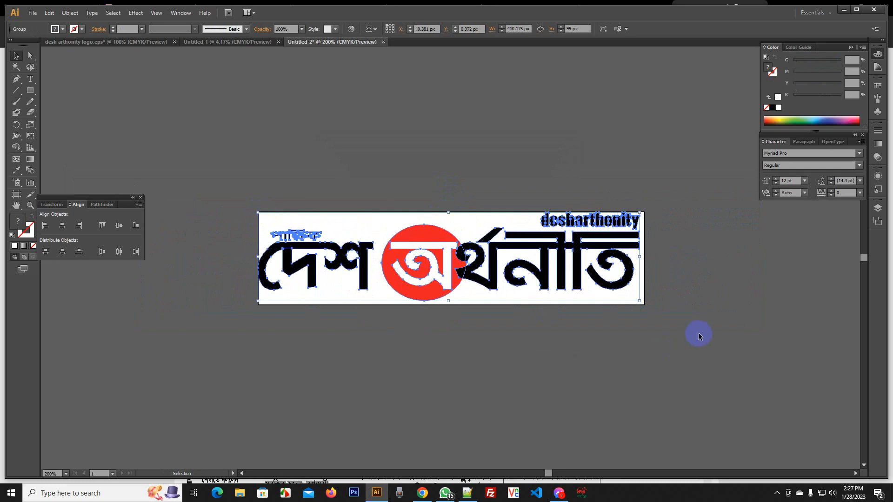
drag(639, 302, 644, 305)
click(685, 300)
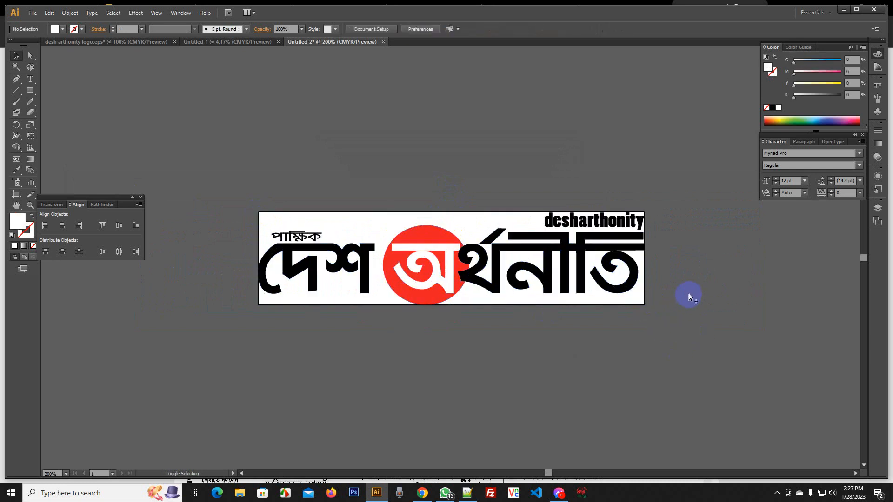
Export the logo through Save for Web as a PNG-24 image
key(ctrl+alt+shift+s)
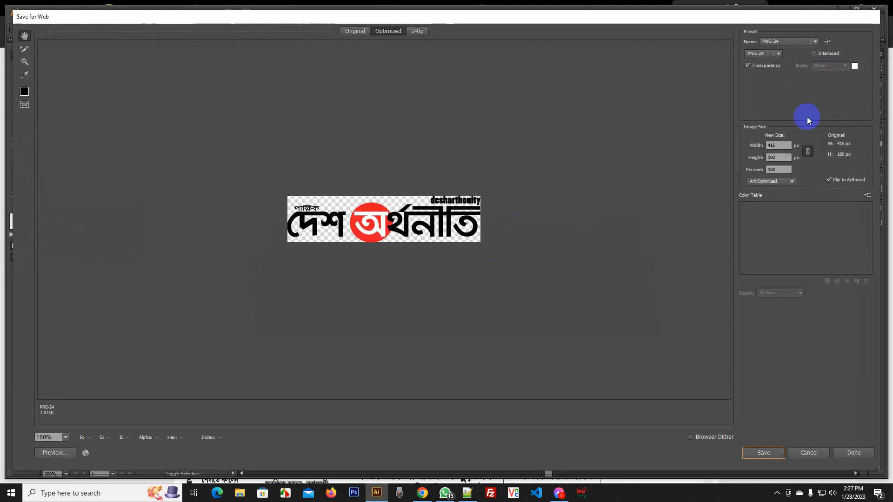
click(779, 54)
click(825, 58)
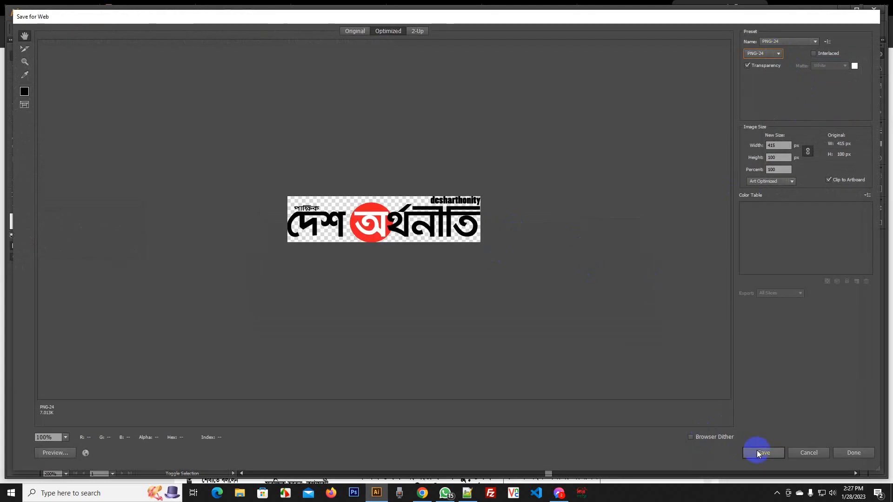
click(759, 452)
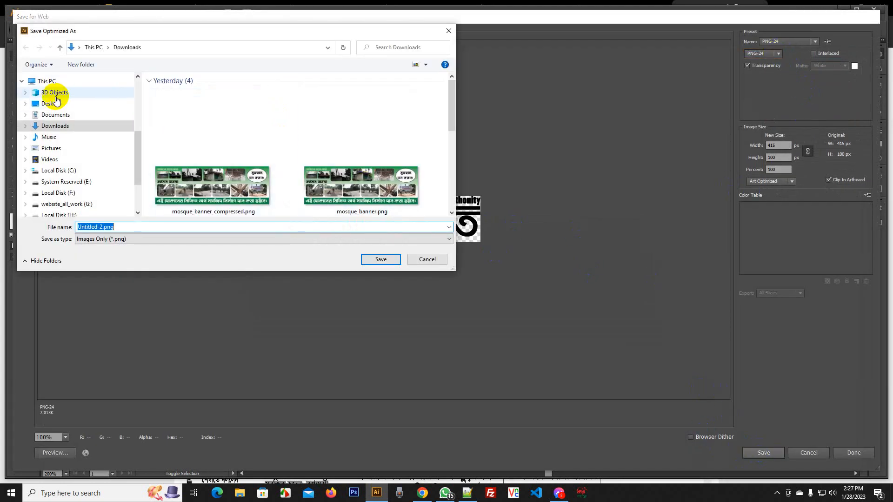
Go to the main_logo folder inside client -2 > desharthonity.com on the Desktop
click(57, 103)
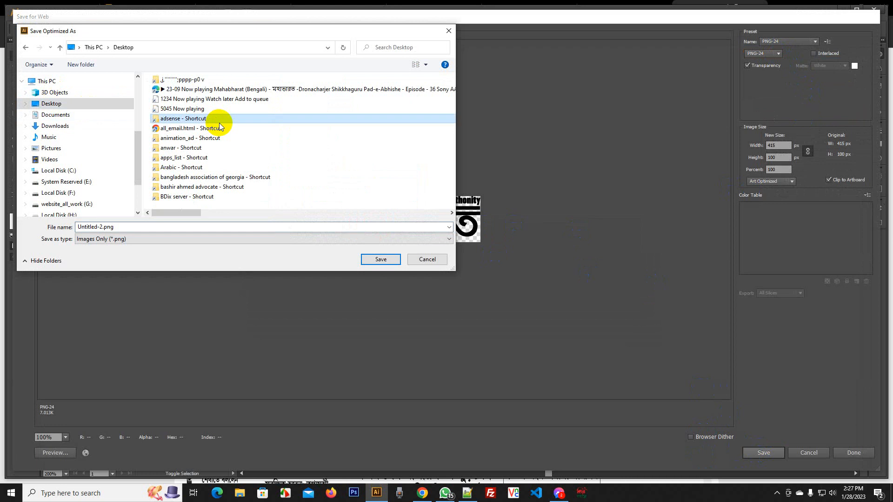
scroll(219, 126, down, 2)
key(Return)
text(desh)
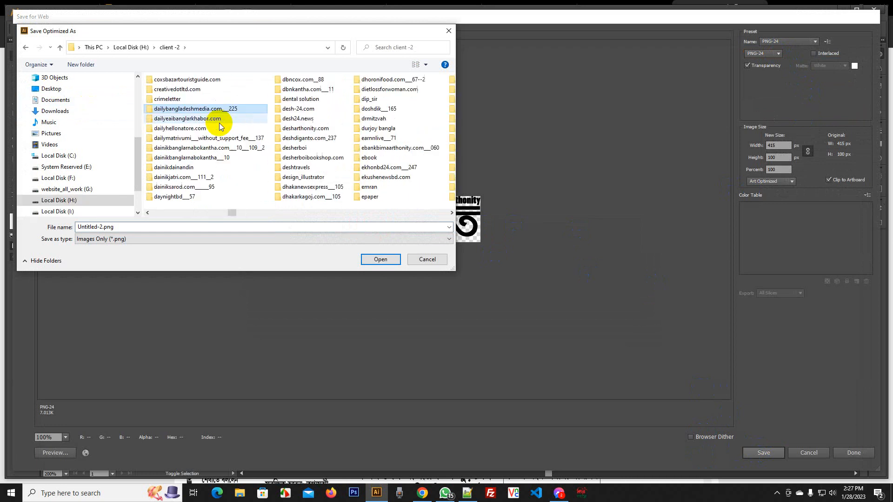
key(Down)
key(Down)
key(Return)
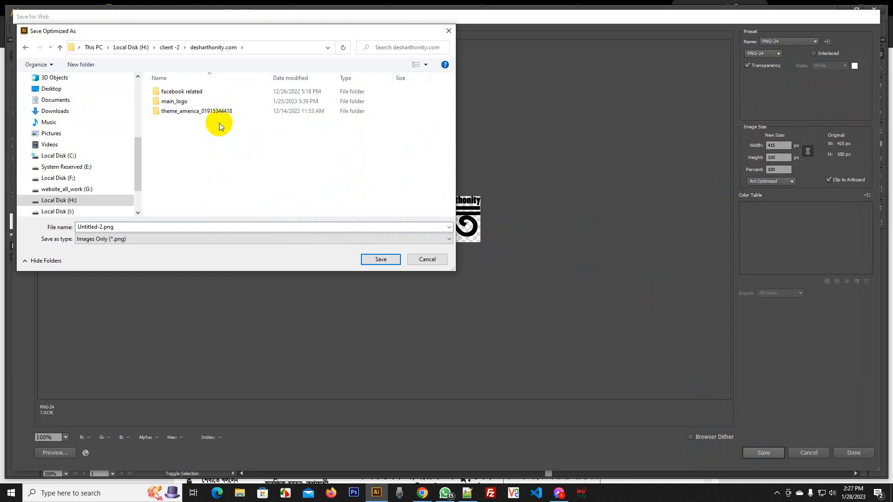
key(m)
key(Return)
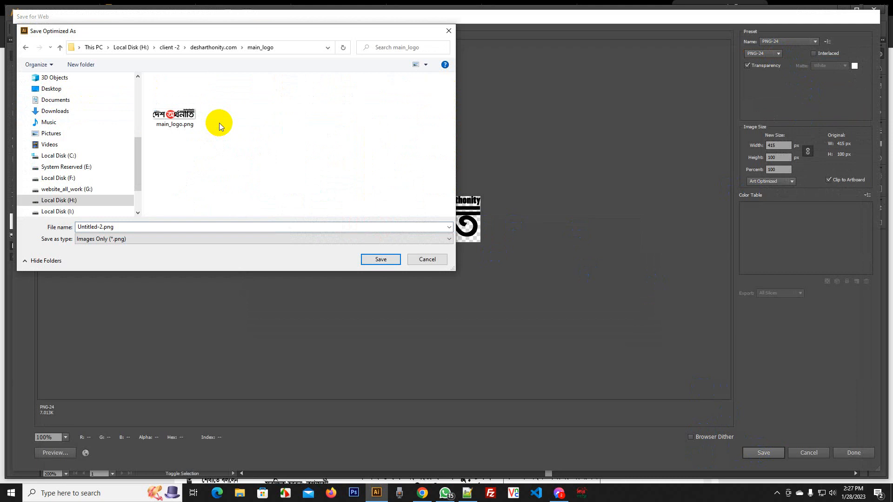
Save the export as main_logo_for_epaper.png and switch back to Chrome
key(Tab)
key(shift+Tab)
key(Down)
key(Tab)
key(Left)
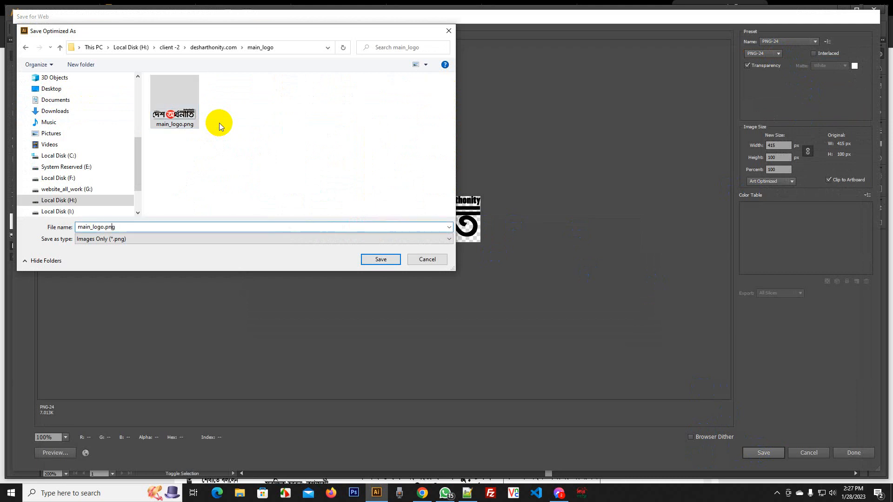
key(Left)
key(Left)
key(Left)
text(_for_e)
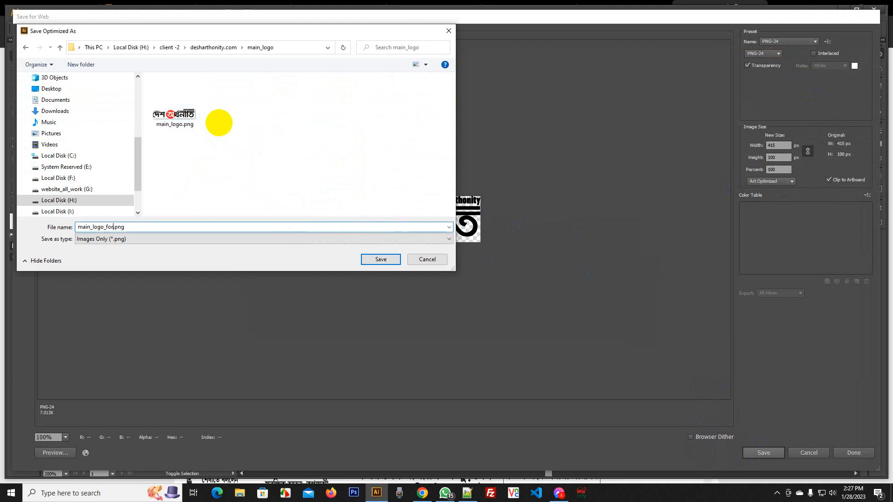
text(paper)
key(Return)
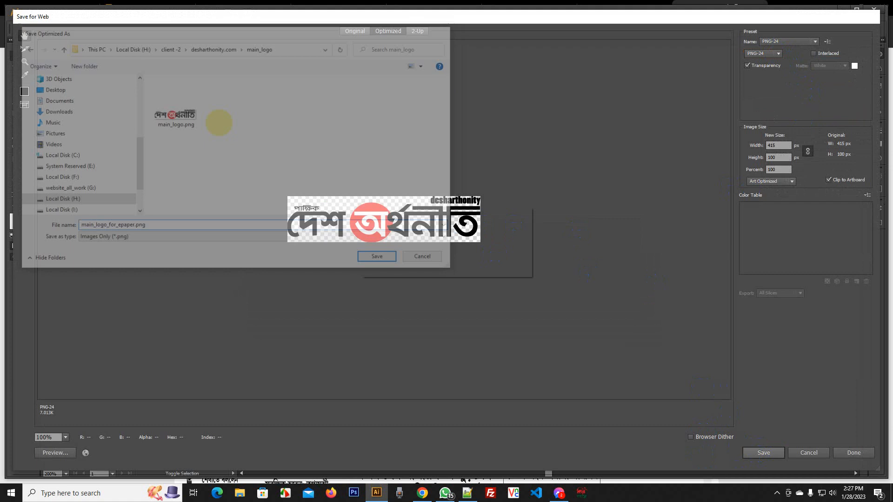
key(alt+Tab)
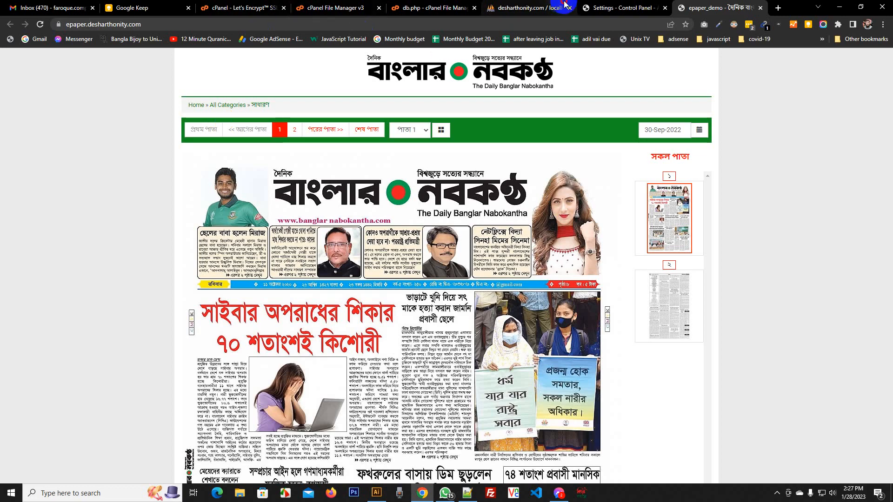
In Basic Settings, choose main_logo_for_epaper.png from the main_logo folder as the site logo
click(606, 6)
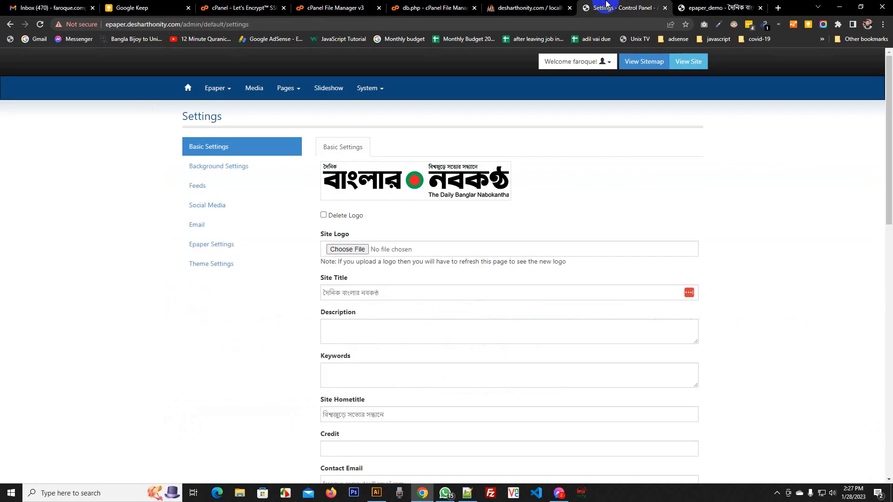
click(347, 250)
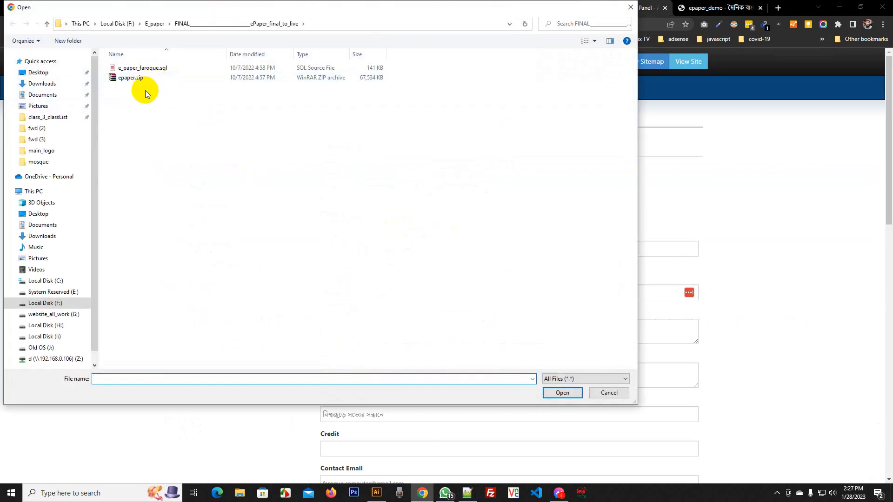
key(alt+Up)
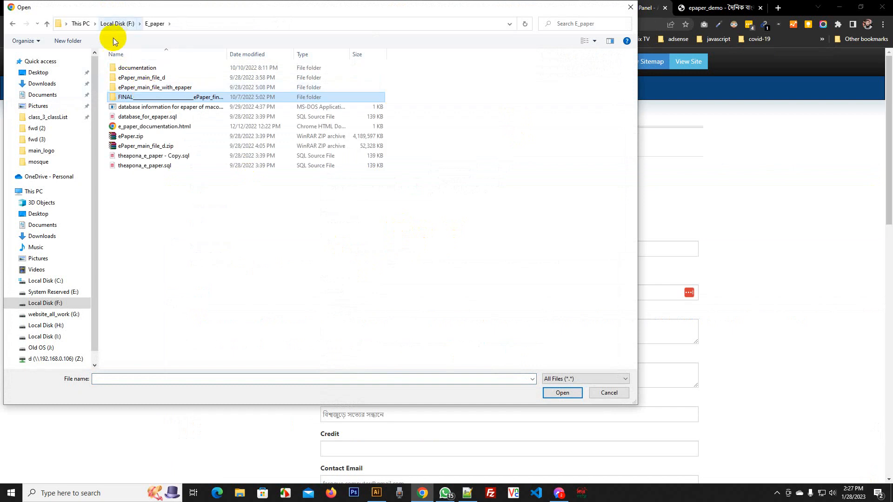
click(37, 72)
click(194, 143)
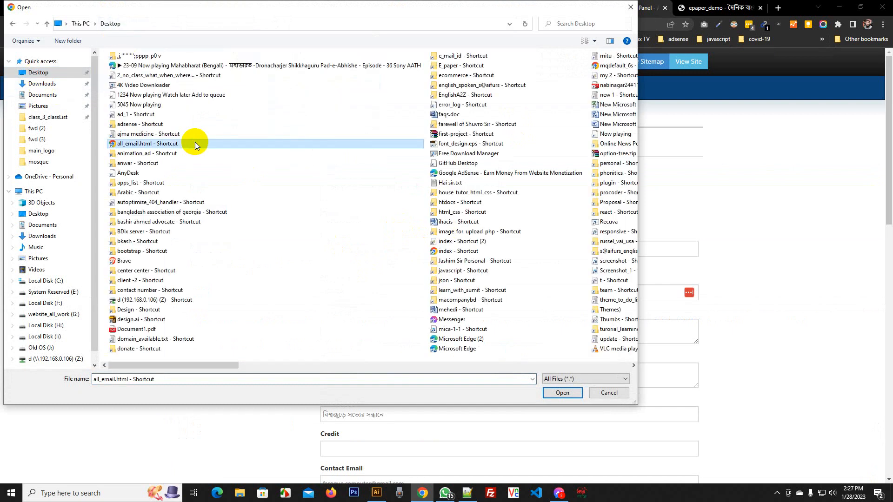
text(cl)
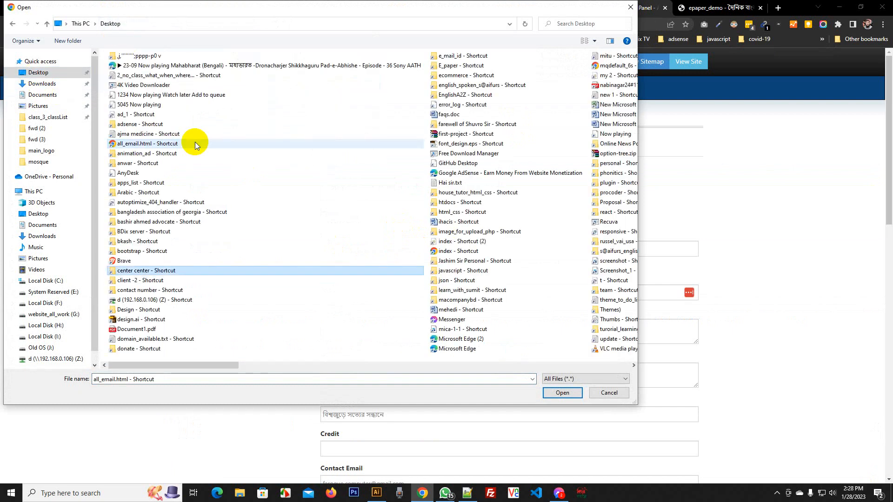
key(Return)
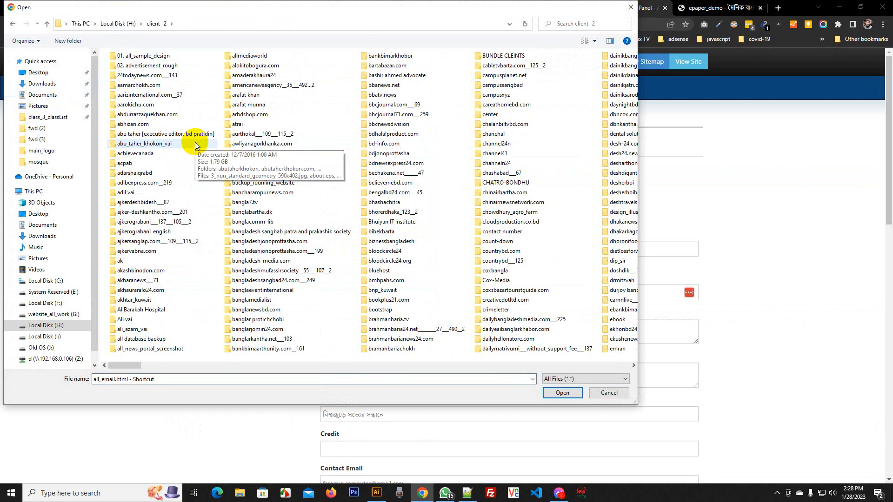
scroll(194, 141, down, 3)
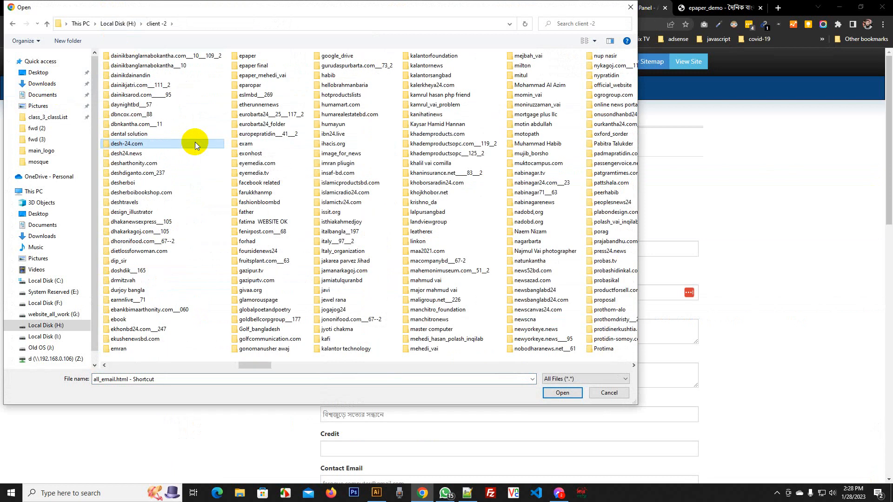
key(Down)
key(Down)
key(Return)
key(m)
key(Return)
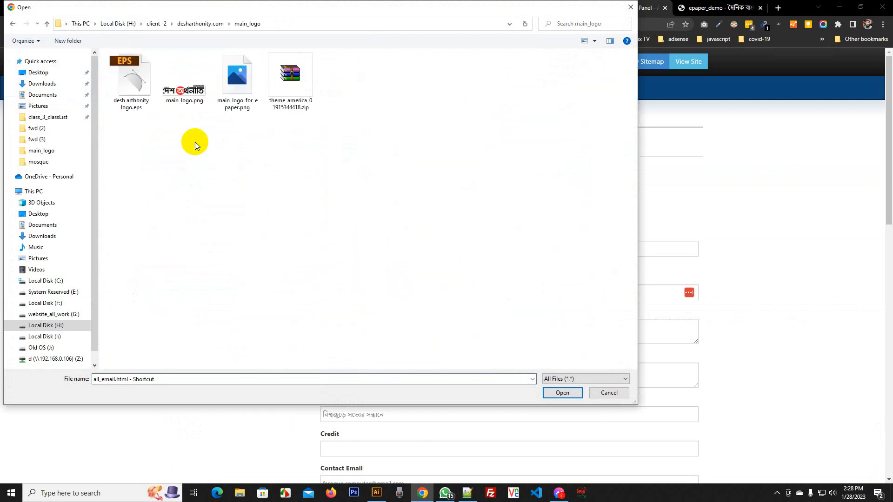
key(m)
key(m)
key(Return)
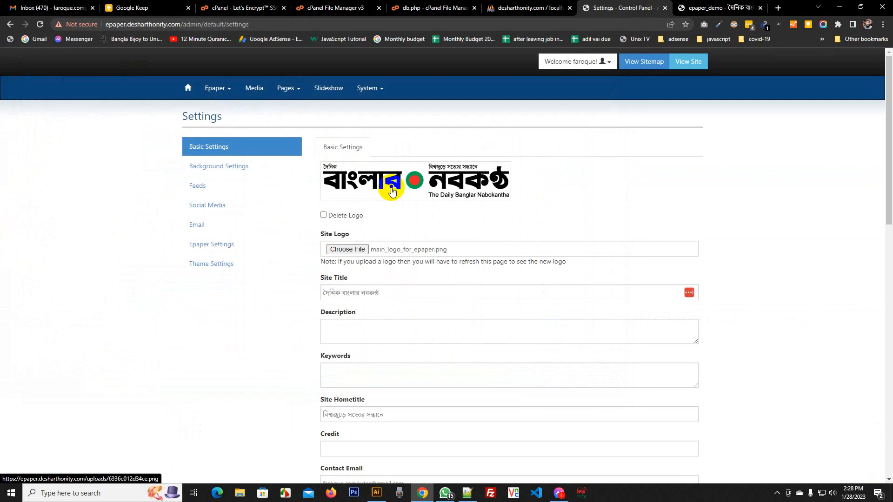
Set Site Title and Site Hometitle to desharthonity.com and save the settings
scroll(392, 193, down, 11)
scroll(398, 205, up, 4)
scroll(398, 205, up, 6)
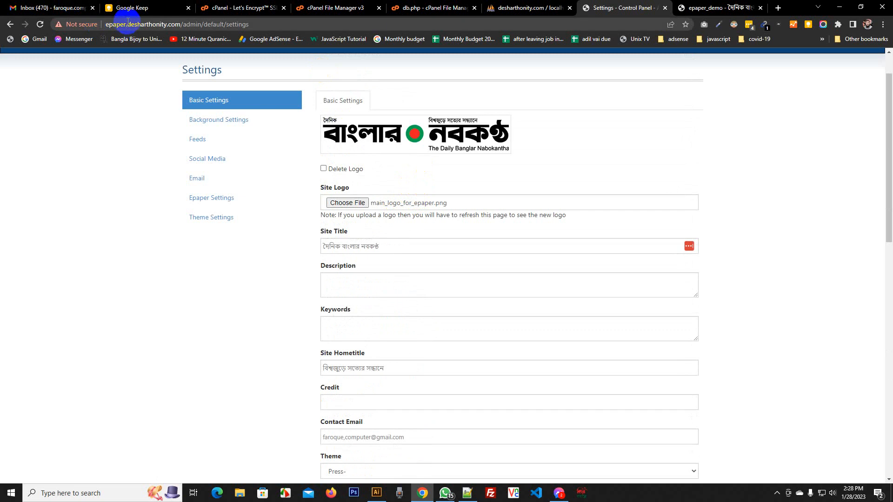
double_click(150, 24)
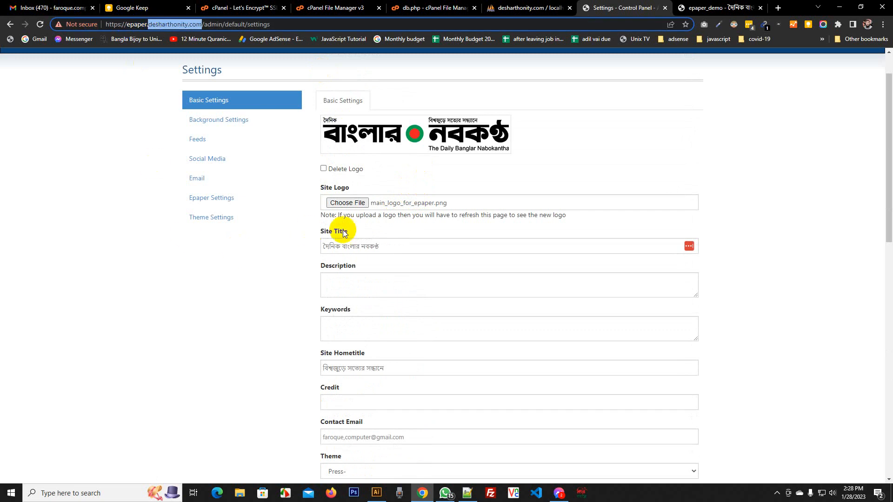
triple_click(394, 243)
text(desharthonity.com)
triple_click(405, 361)
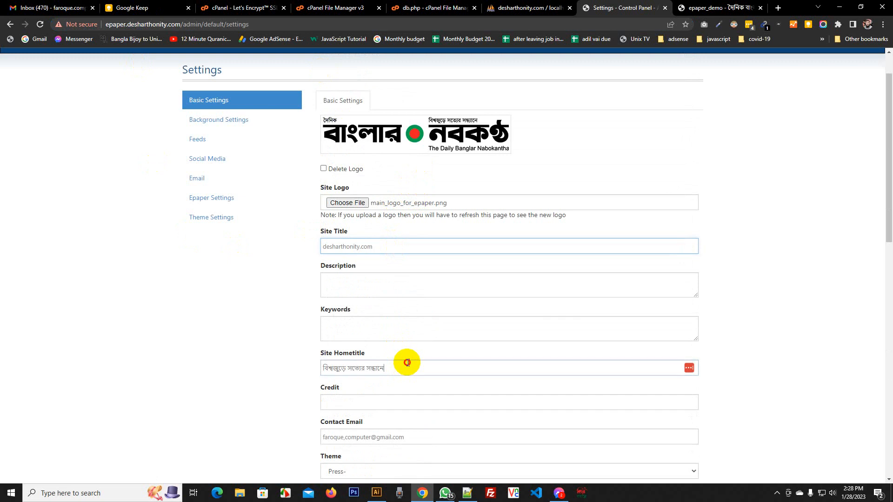
text(desharthonity.com)
scroll(403, 354, down, 12)
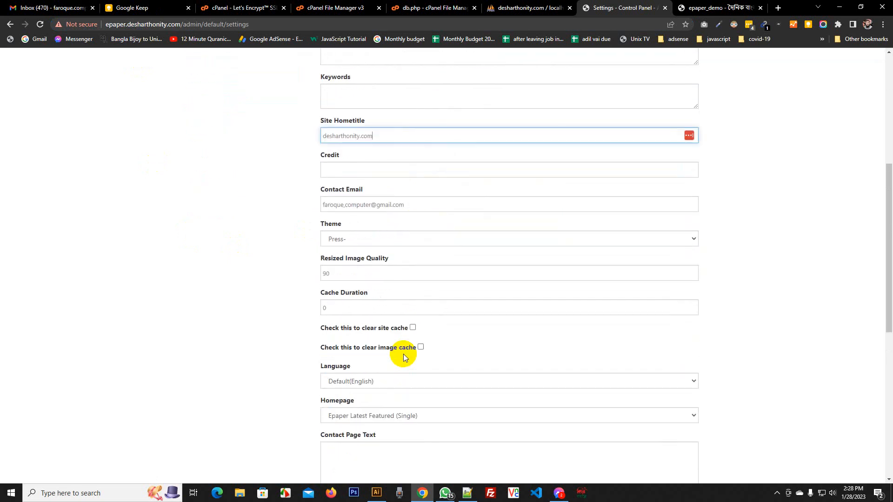
click(348, 451)
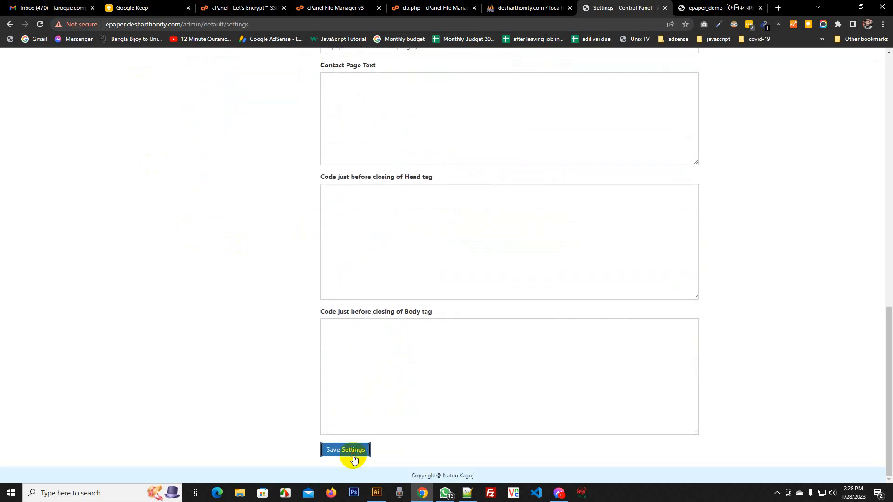
scroll(488, 304, up, 15)
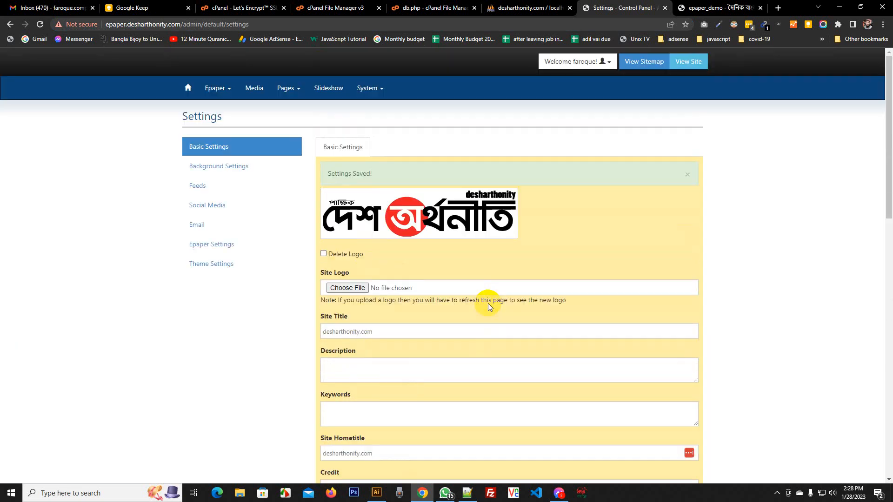
click(681, 5)
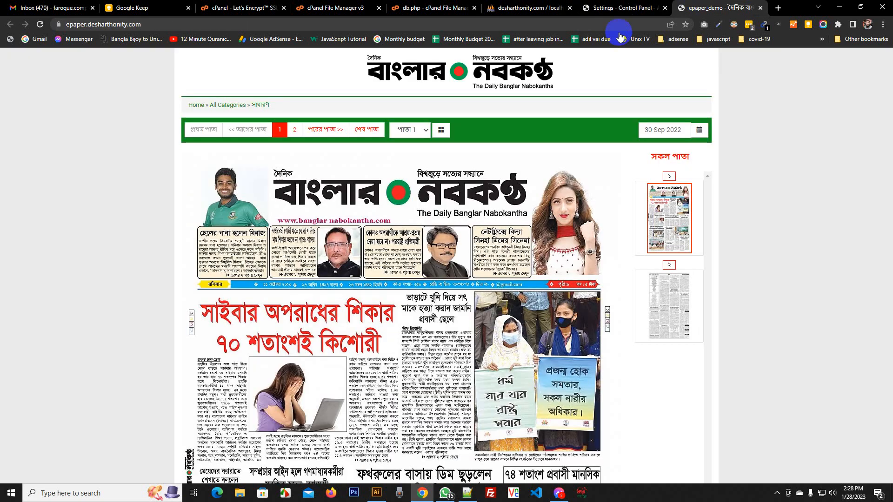
Reload the public ePaper site to show the new logo
right_click(97, 146)
click(127, 178)
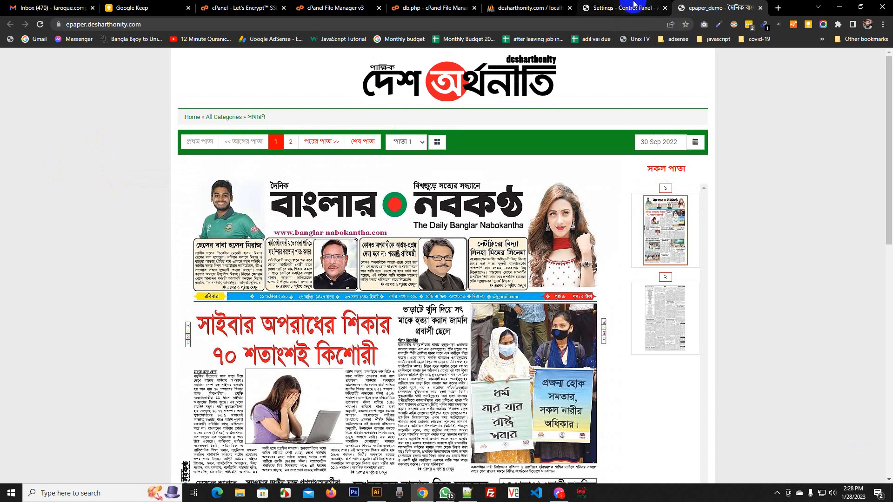
scroll(675, 144, down, 12)
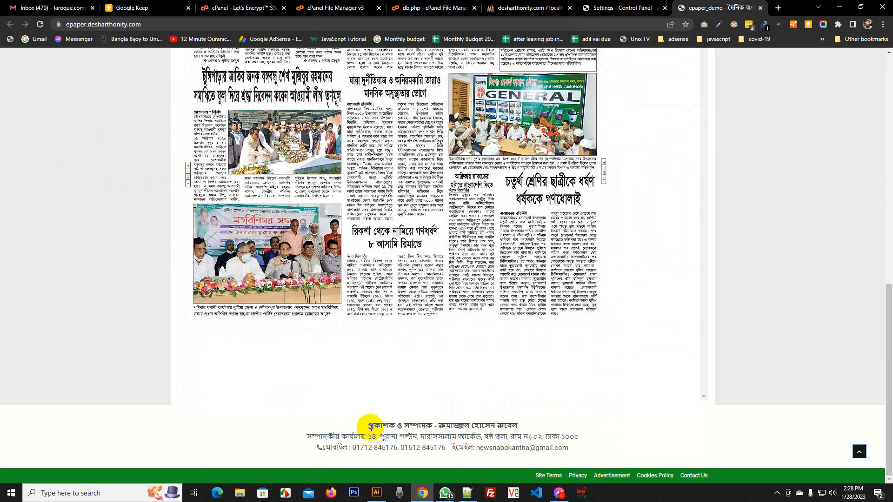
Check the footer contact details, then return to the cPanel File Manager
drag(371, 427, 608, 447)
click(660, 384)
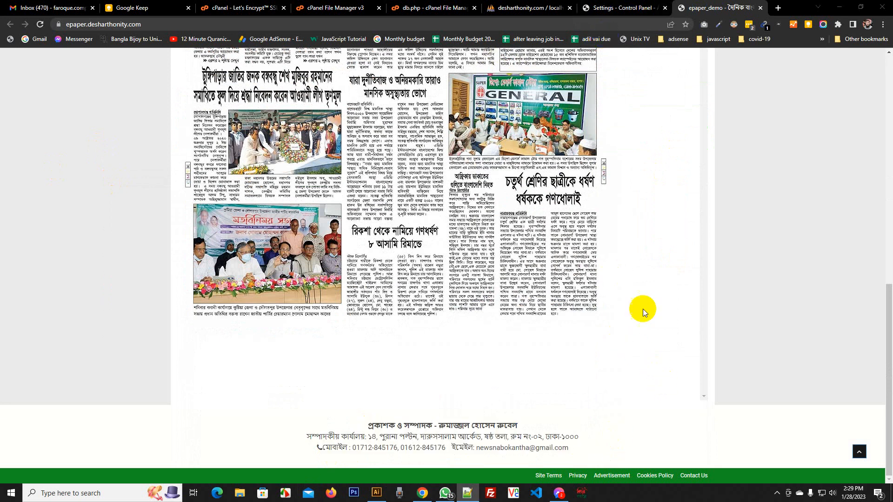
key(alt+Tab)
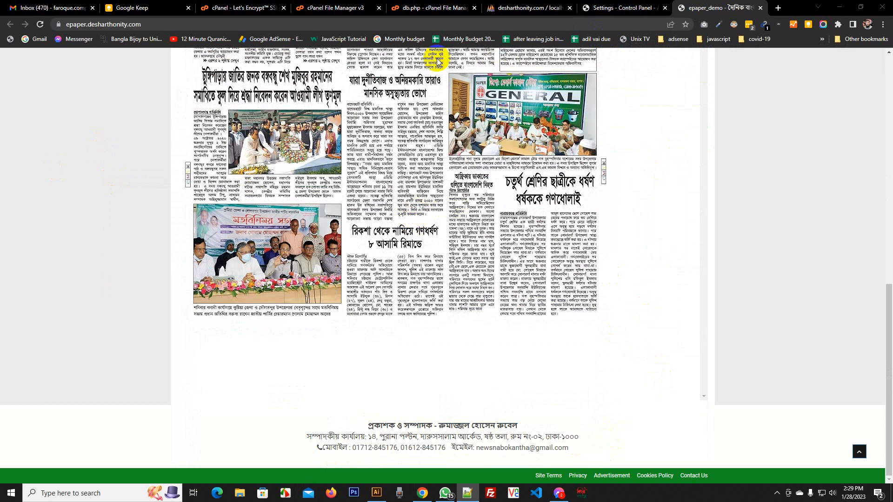
click(246, 5)
click(328, 7)
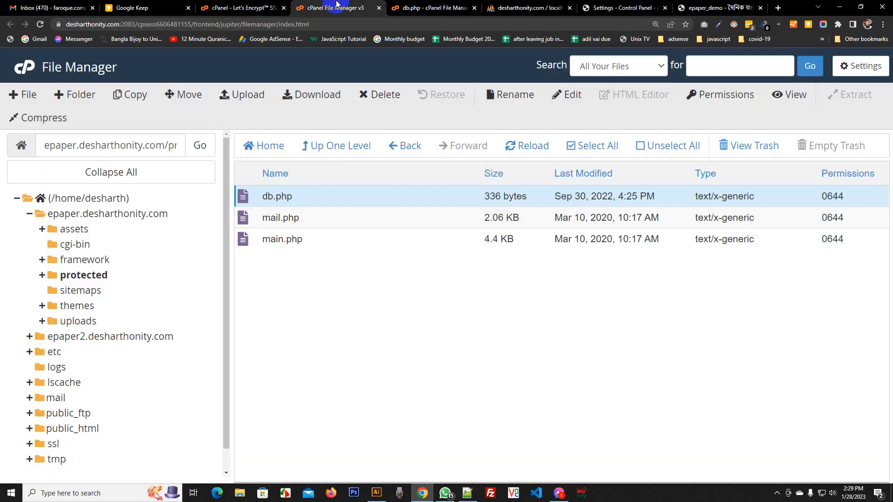
Dismiss the expired-session alerts and log back in to cPanel
click(85, 309)
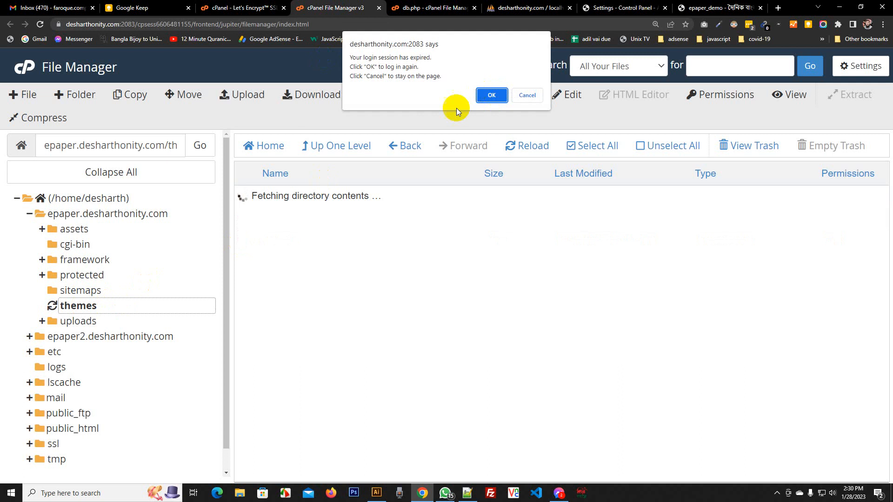
click(491, 95)
click(528, 113)
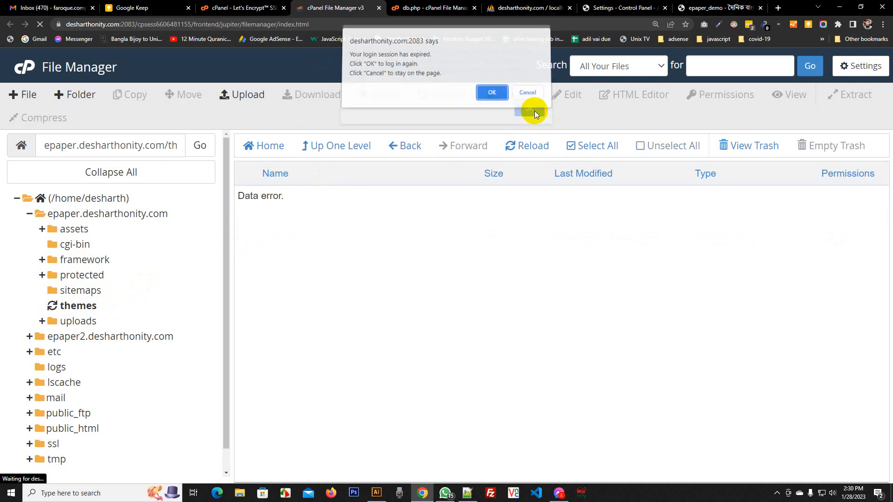
click(492, 95)
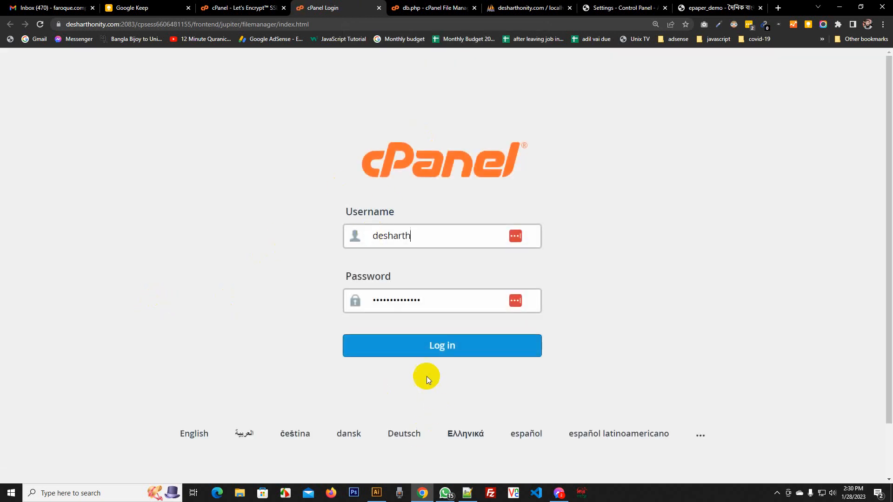
click(421, 348)
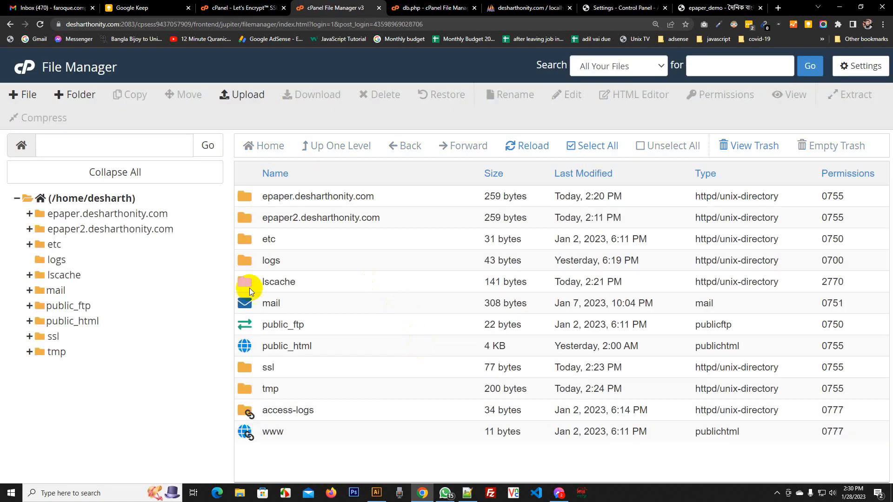
Open epaper.desharthonity.com > themes > press- > views > layouts and edit code.php
click(99, 214)
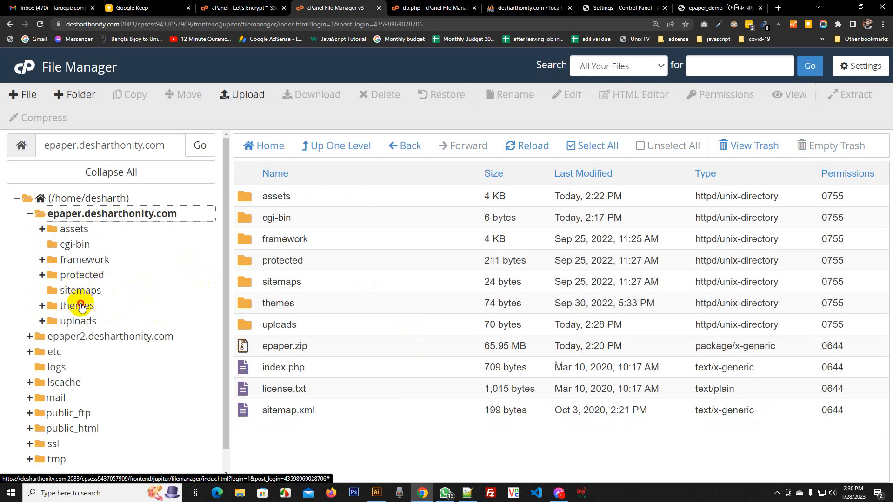
click(79, 305)
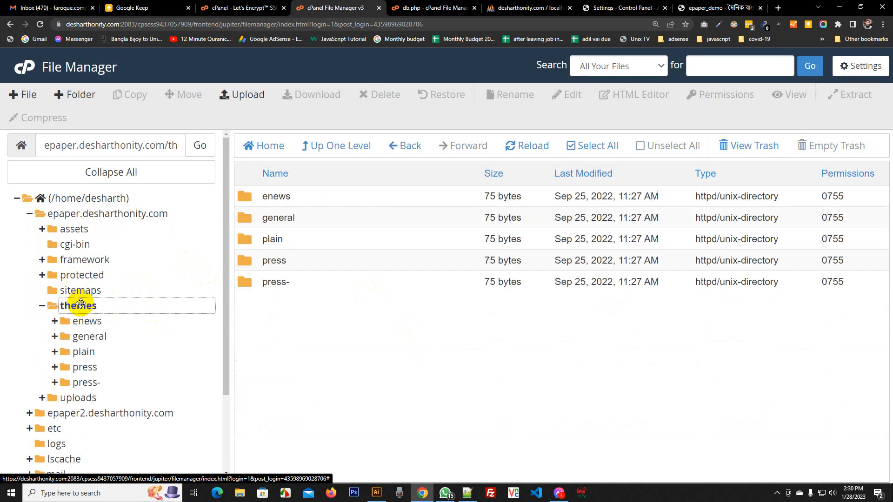
double_click(248, 289)
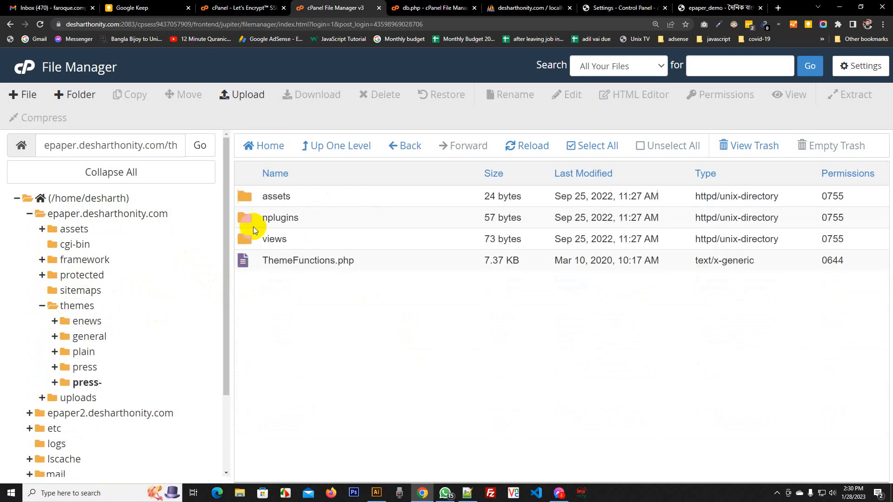
double_click(251, 239)
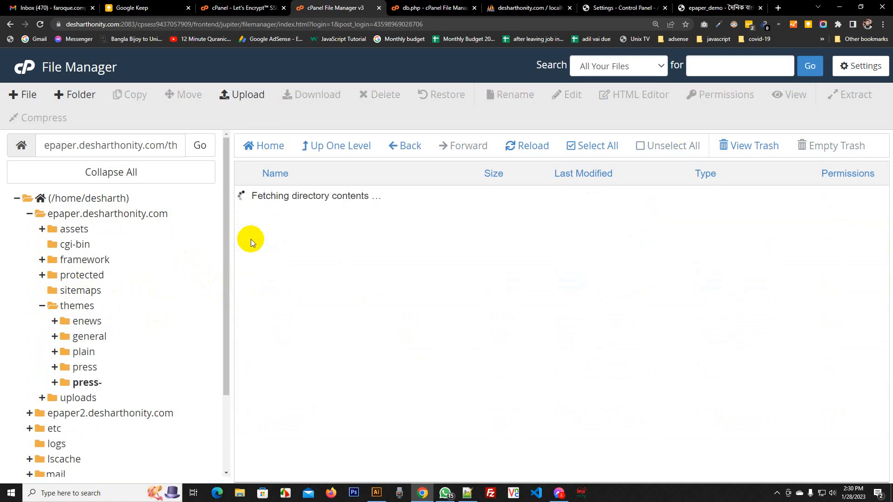
double_click(249, 242)
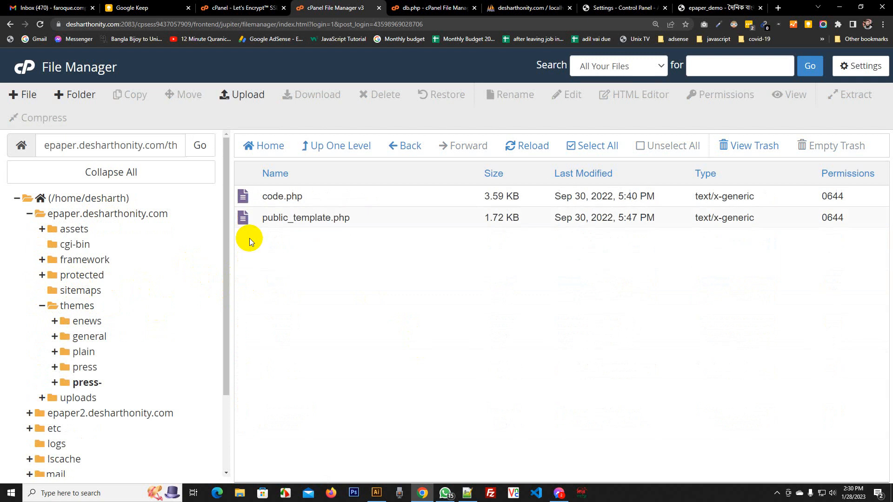
right_click(242, 201)
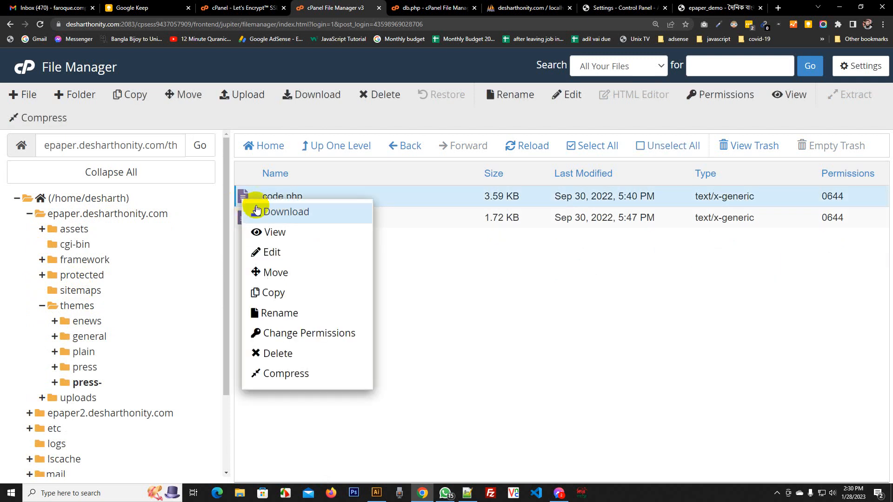
click(270, 250)
click(571, 374)
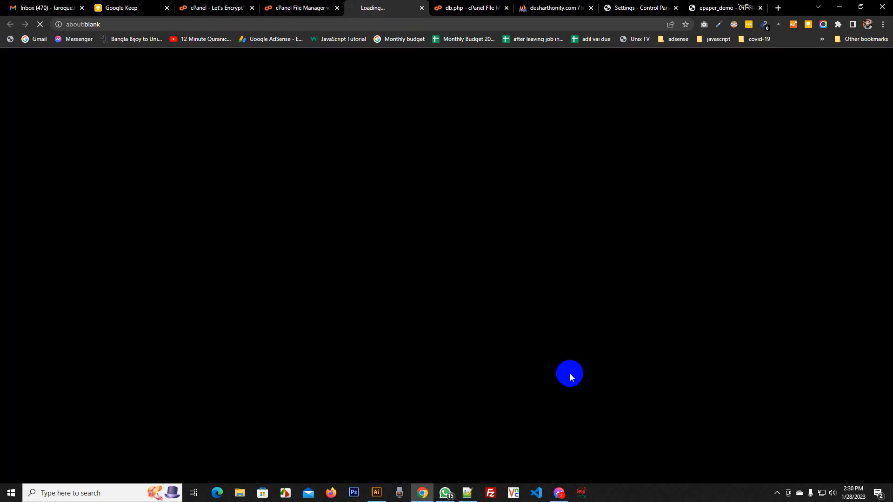
Turn off word wrap and enter the new editor name, office address, mobile and e-mail in the footer, then save code.php
scroll(493, 302, down, 5)
scroll(493, 305, down, 5)
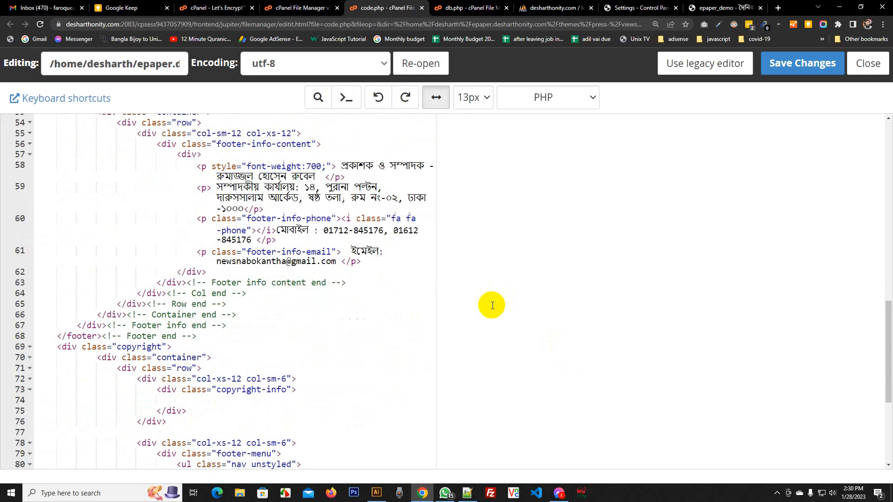
click(436, 99)
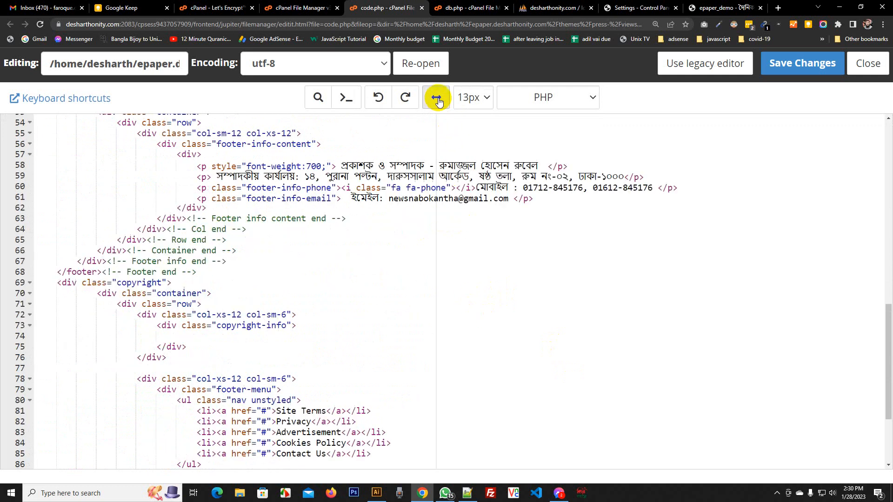
click(382, 165)
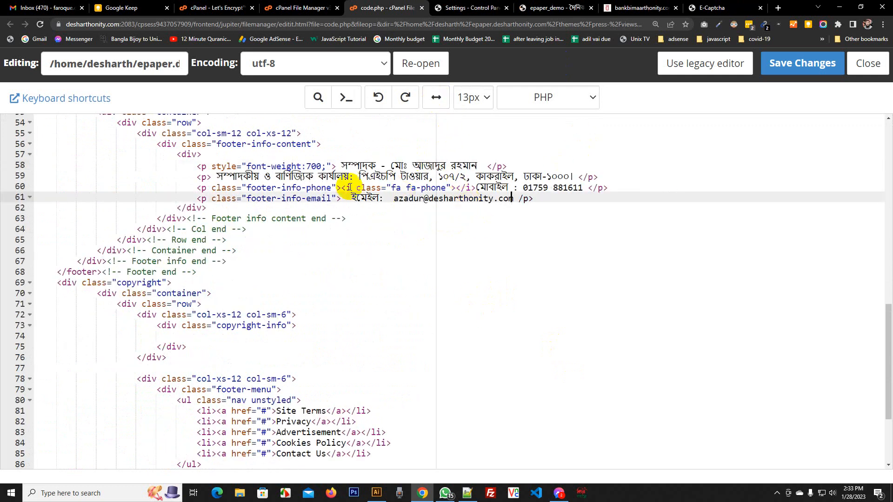
click(793, 70)
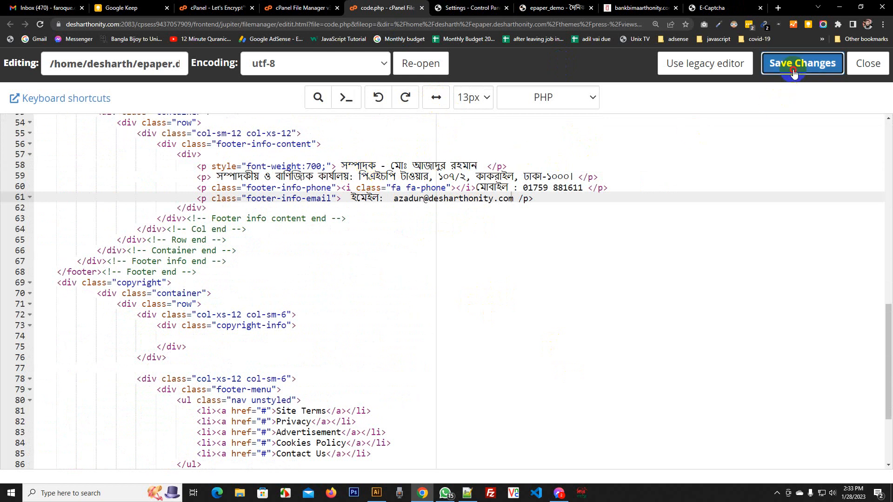
click(493, 78)
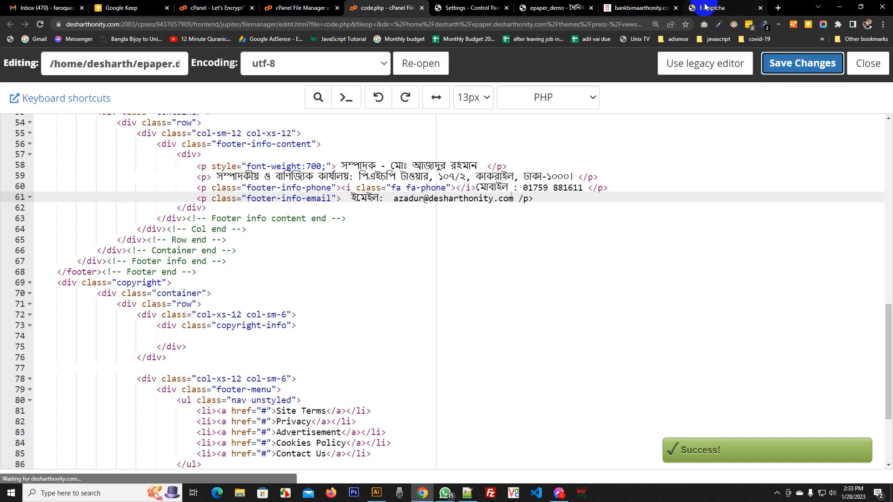
click(710, 7)
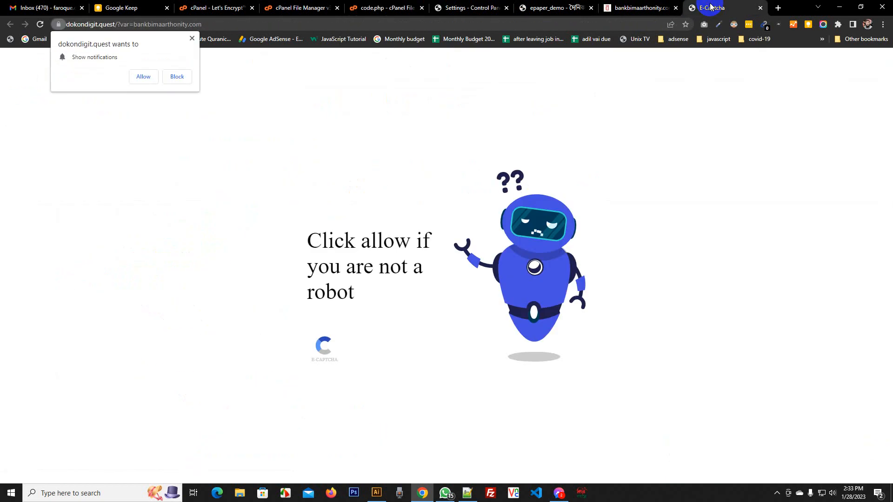
Close the E-Captcha tab and reload the ePaper site to check the updated footer
click(760, 7)
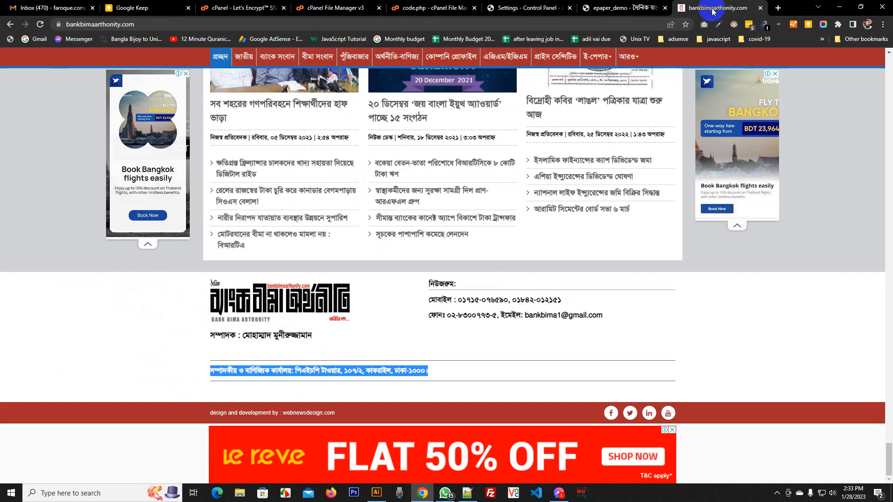
click(639, 10)
right_click(131, 100)
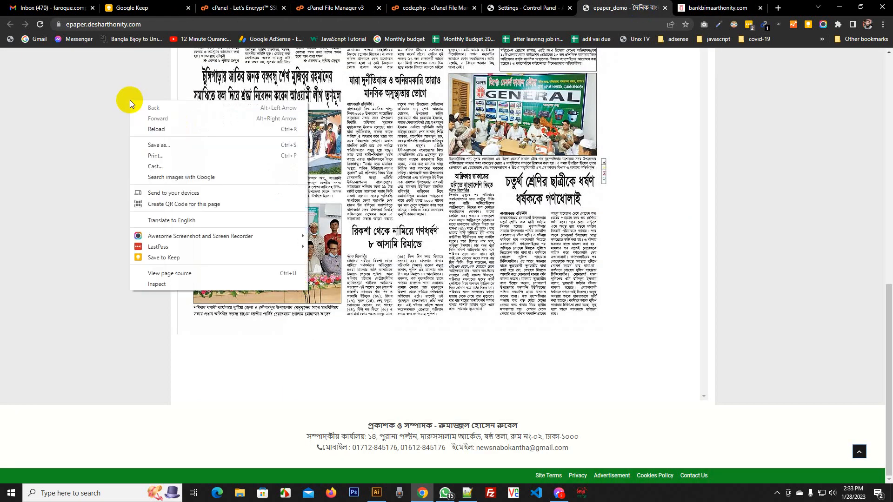
click(153, 130)
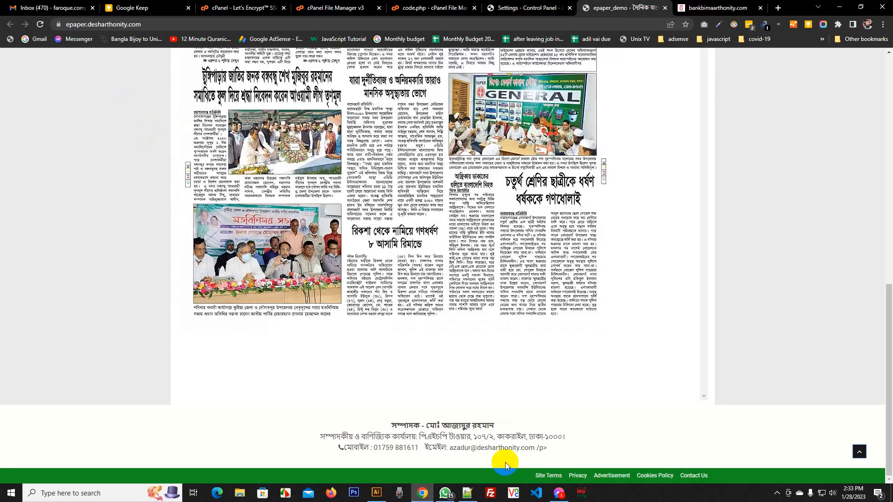
scroll(433, 437, up, 3)
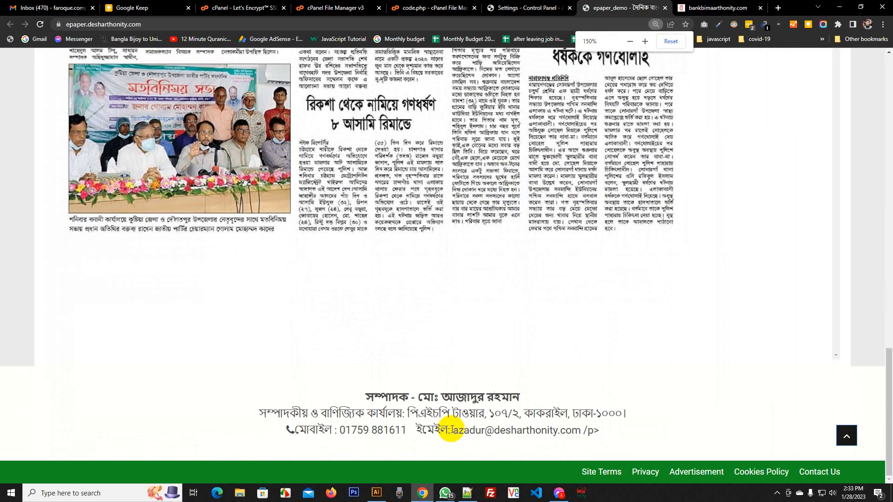
scroll(445, 396, down, 3)
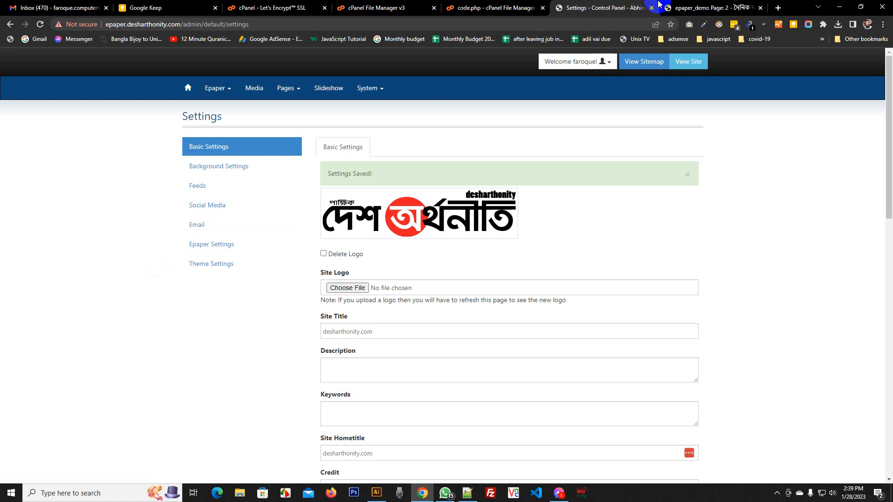
Open the ePaper home page through the logo, then return to the admin Settings tab
click(700, 6)
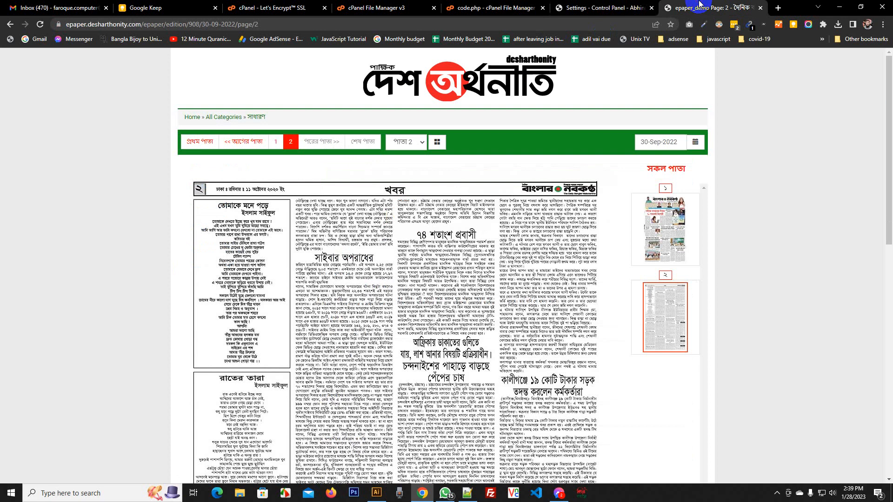
click(435, 77)
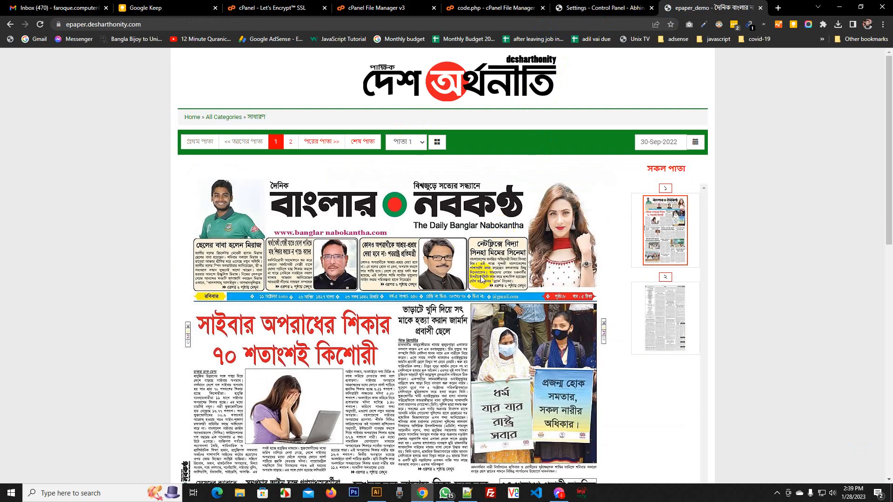
scroll(481, 281, down, 7)
scroll(482, 281, up, 8)
click(605, 8)
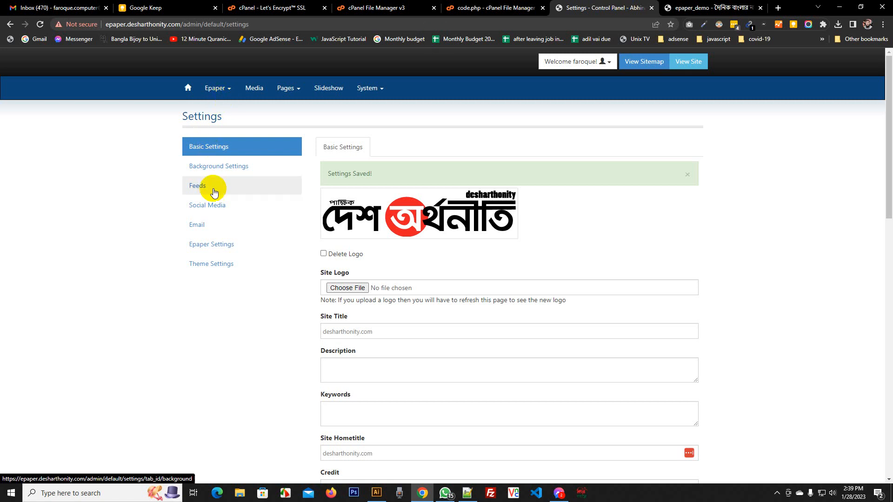
Delete the 13 Sep 2022 and epaper_demo editions, then start a New Edition at its Title
click(223, 93)
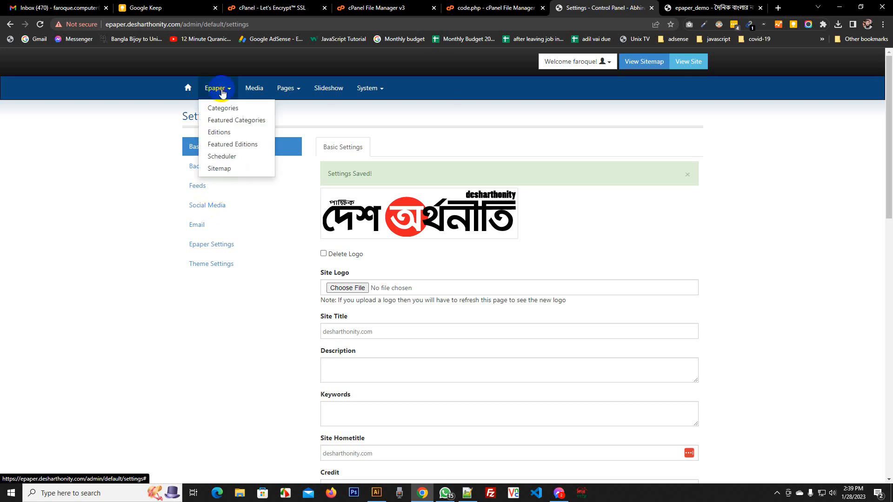
click(224, 134)
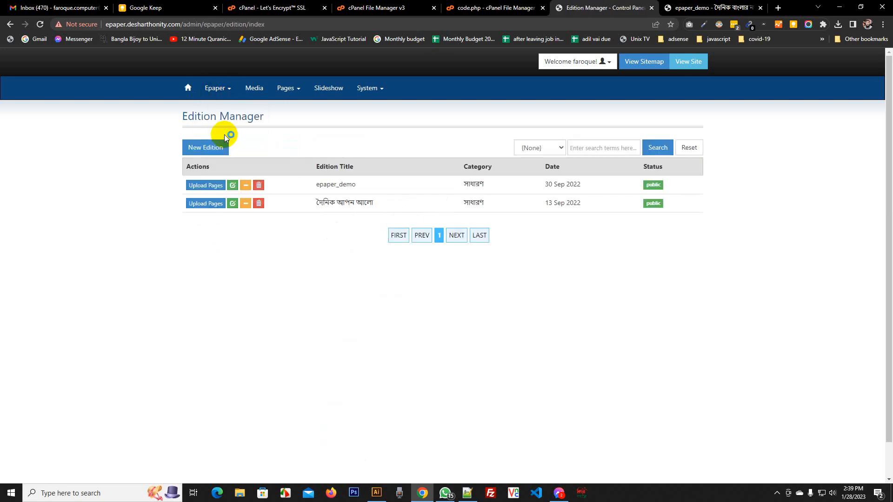
click(259, 203)
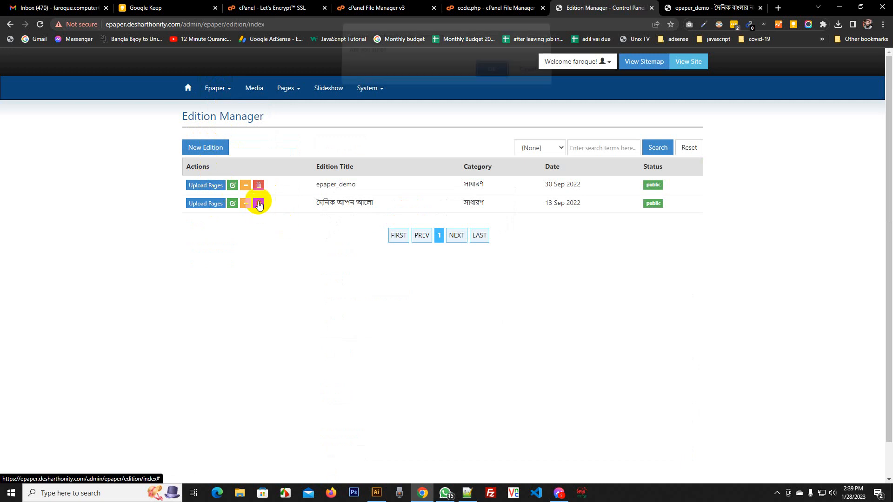
click(490, 76)
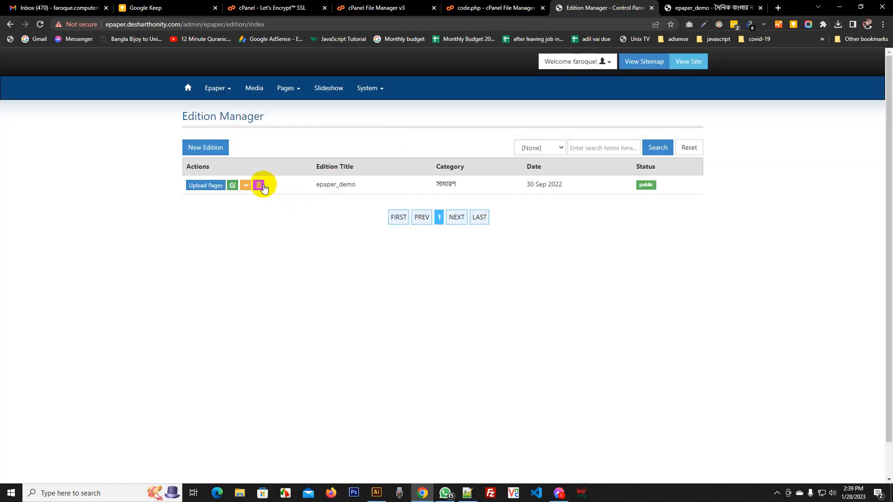
click(258, 185)
click(489, 76)
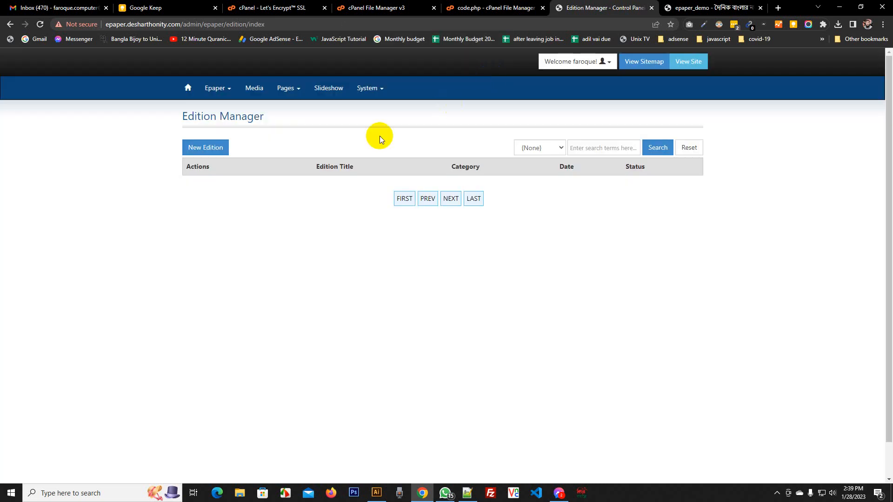
click(208, 147)
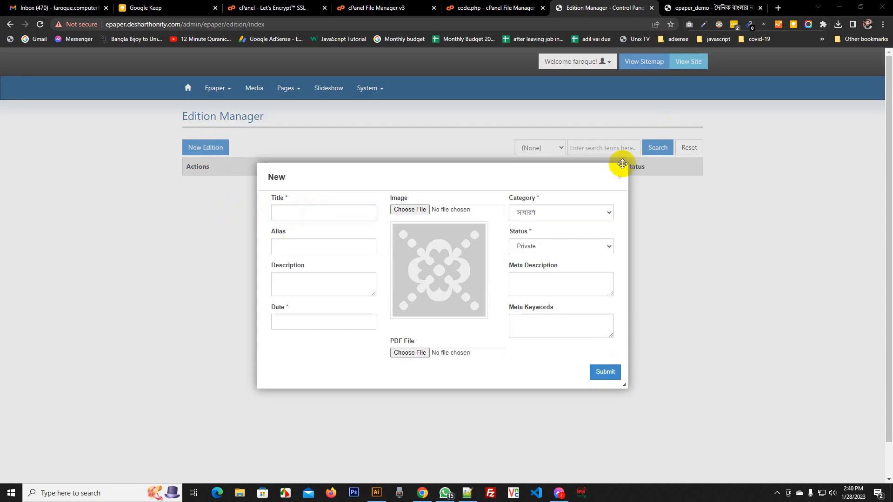
click(319, 206)
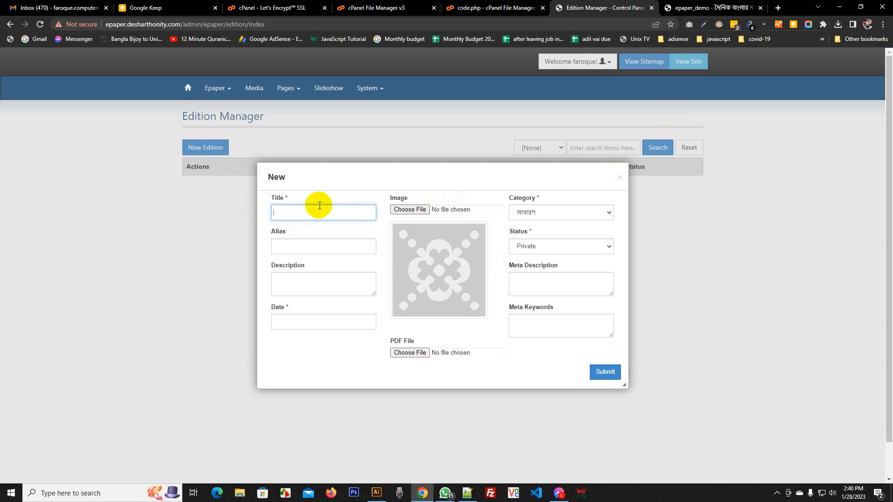
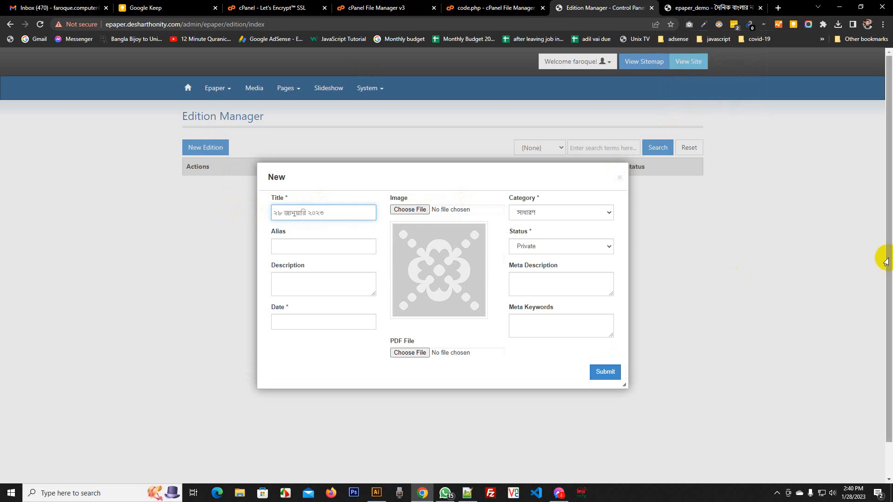
Make the new edition Public, date it 28 Jan 2023, and submit it
click(551, 244)
click(535, 267)
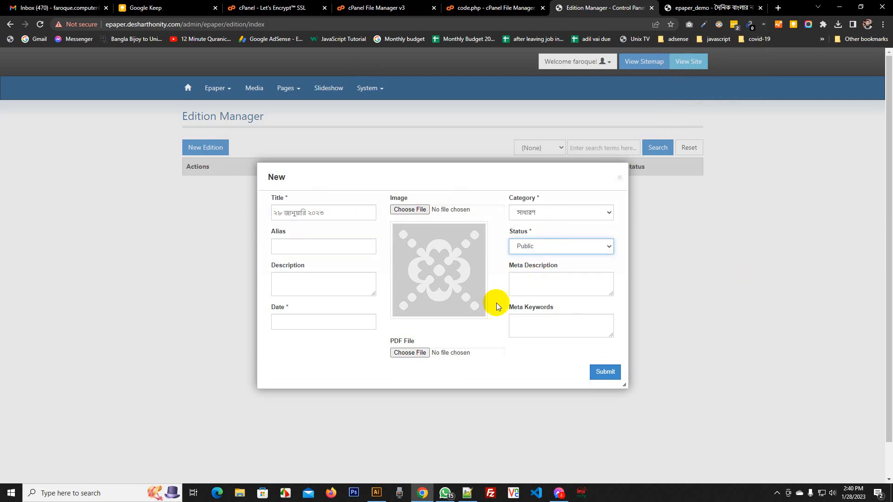
click(299, 321)
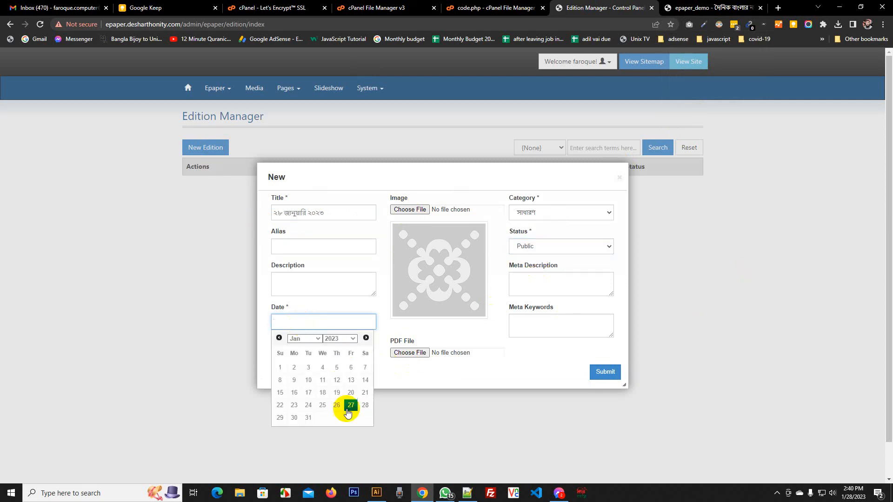
click(365, 406)
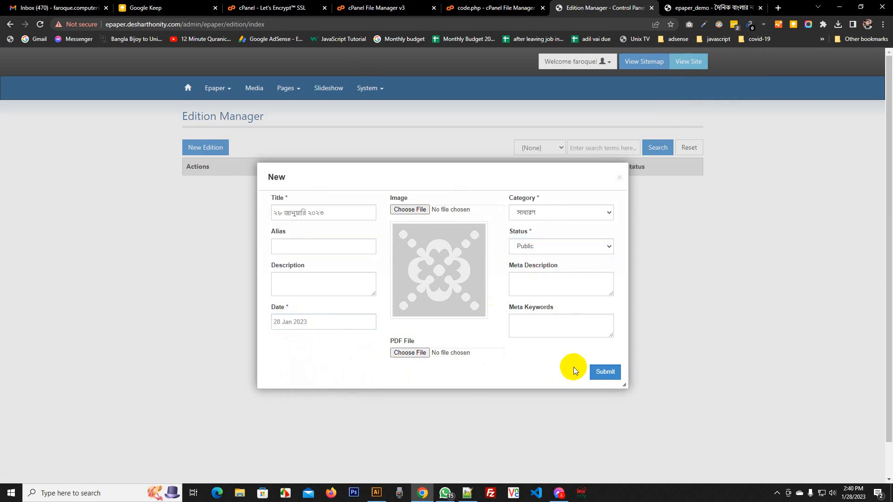
click(605, 372)
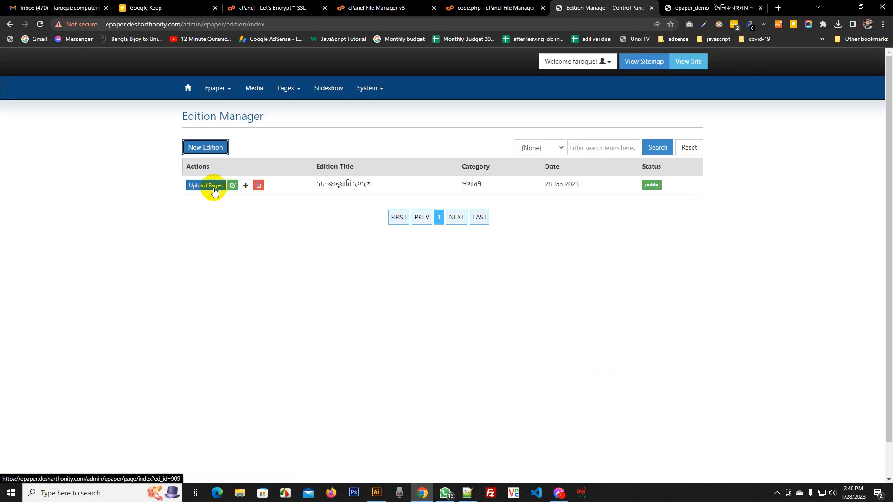
Open the page upload browser in Downloads and rename imageprocessor.jpeg to ১.jpeg
click(214, 188)
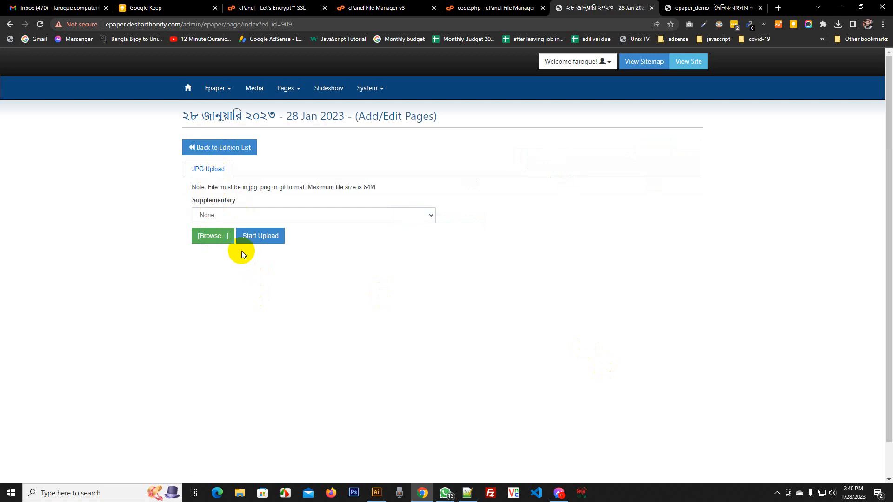
click(211, 241)
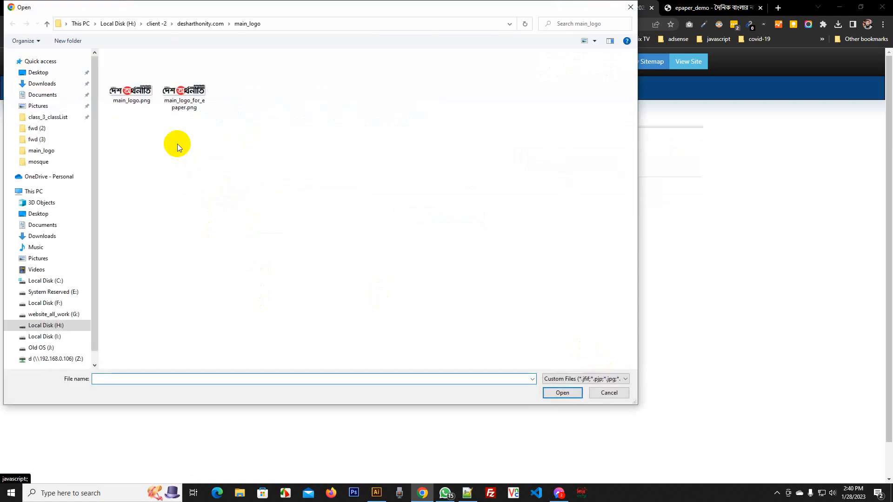
click(62, 86)
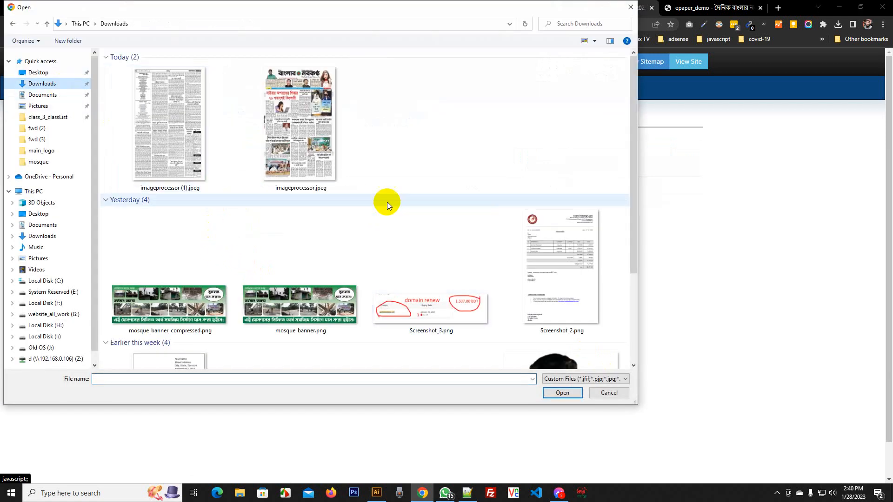
click(296, 147)
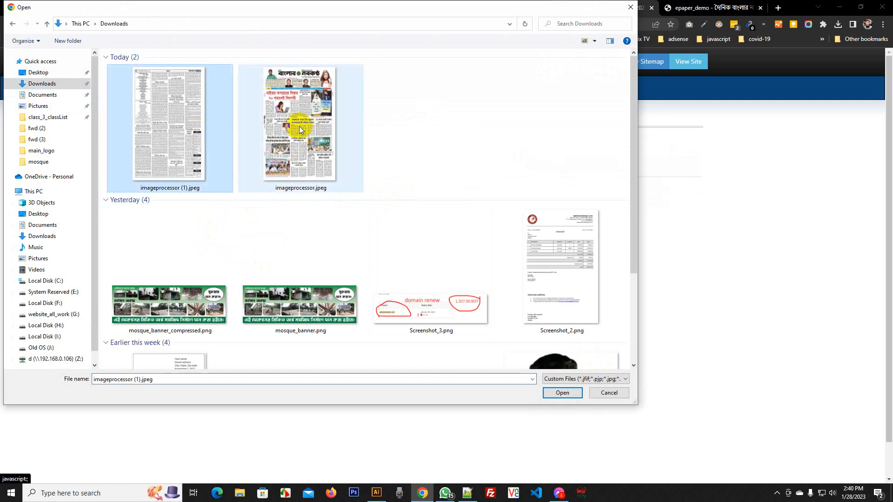
click(300, 127)
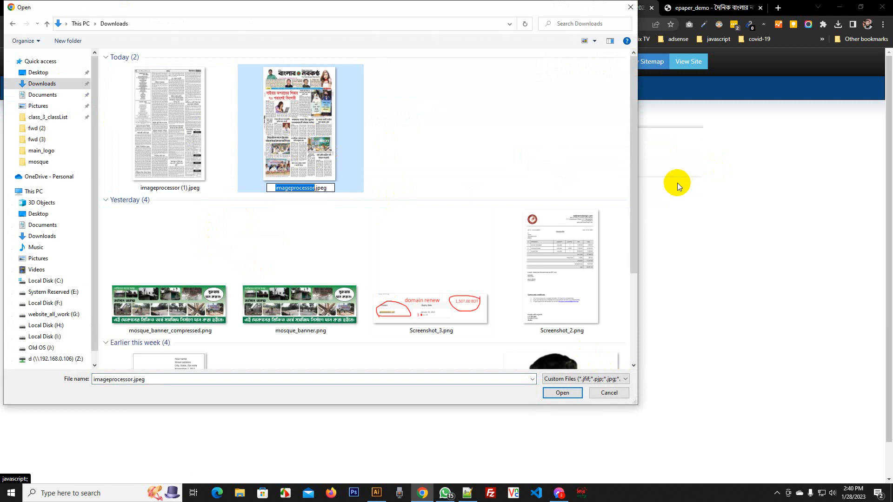
key(BackSpace)
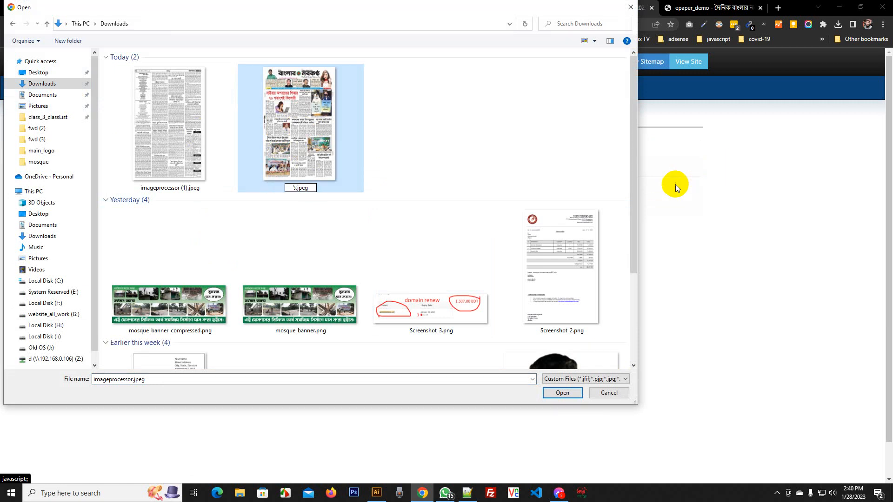
text(১)
click(171, 159)
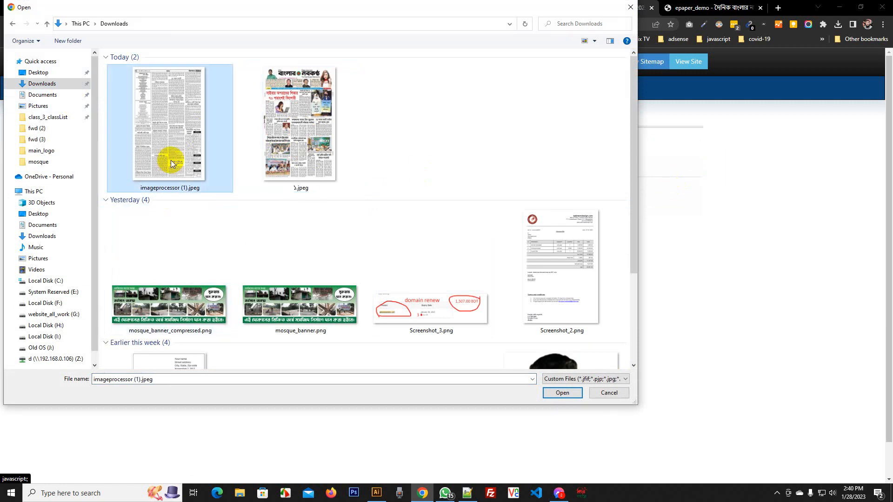
Rename imageprocessor (1).jpeg to ২.jpeg and load both images for upload
click(171, 160)
text(২)
key(Return)
drag(388, 139, 160, 156)
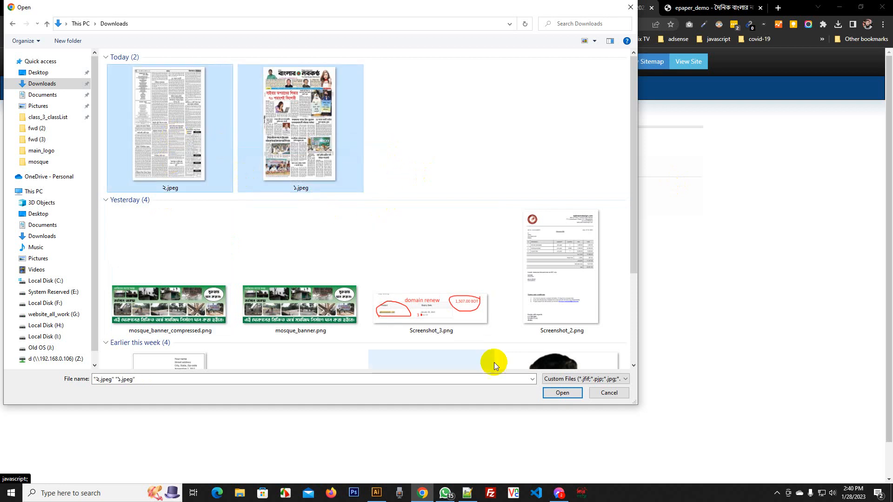
click(559, 394)
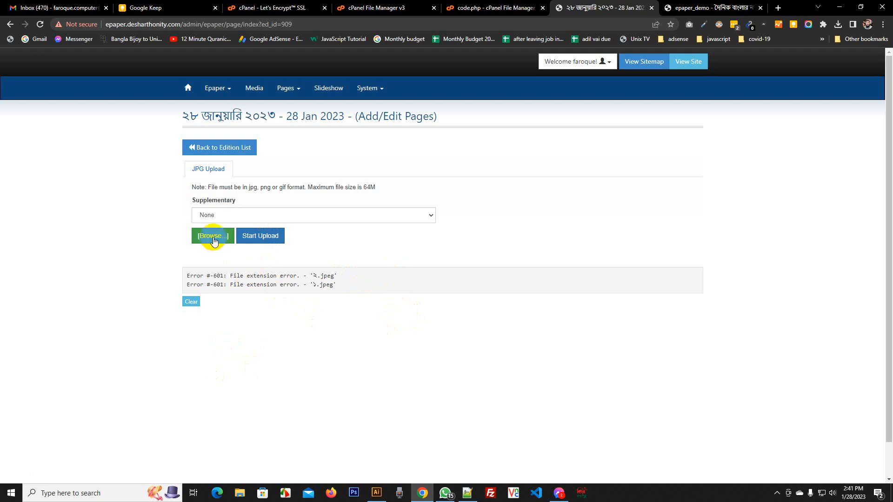
Rename the page images to ২.jpg and ১.jpg in the file browser
click(214, 236)
click(181, 135)
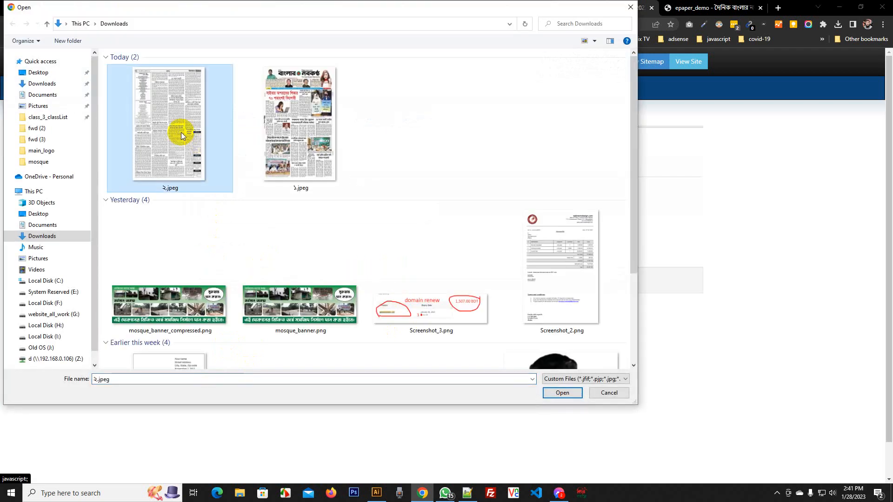
key(F2)
key(Right)
key(Right)
key(Right)
key(Right)
key(Right)
key(BackSpace)
key(Return)
key(Return)
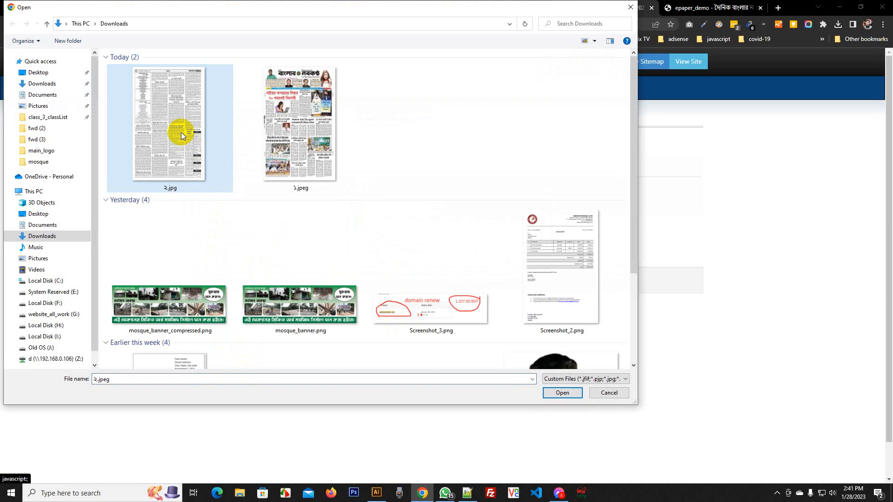
key(Right)
key(F2)
key(Right)
key(Right)
key(Right)
key(Right)
key(Right)
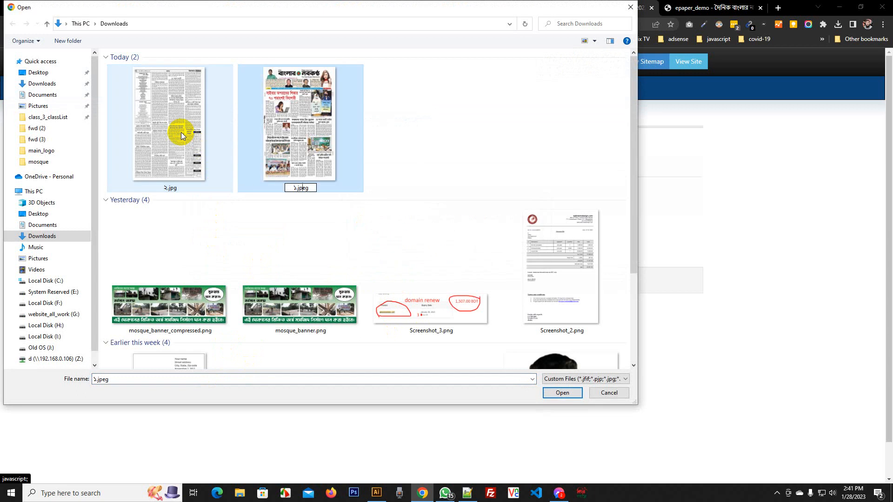
key(BackSpace)
key(Return)
key(Return)
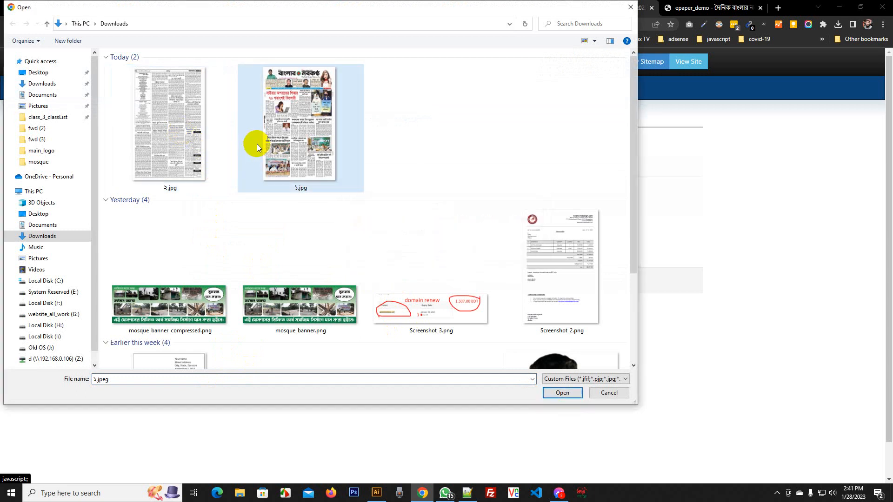
Upload ১.jpg and ২.jpg, then reorder so page ১ comes before ২
drag(399, 126, 180, 133)
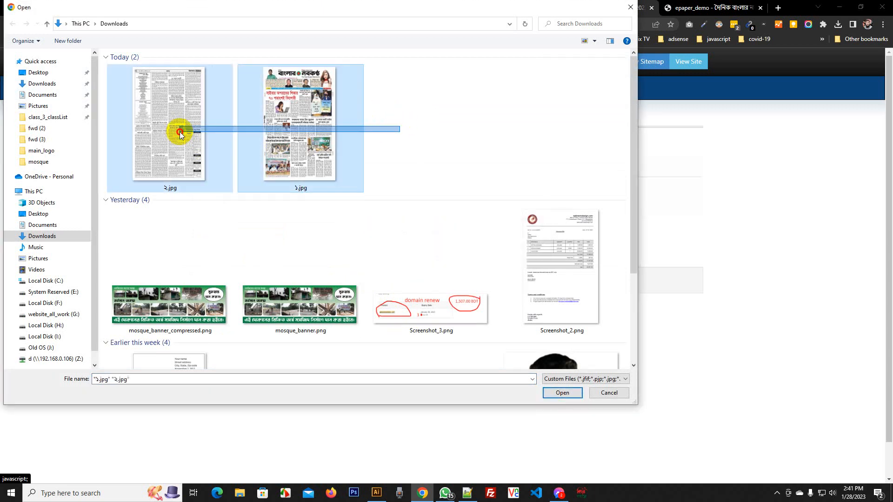
click(562, 393)
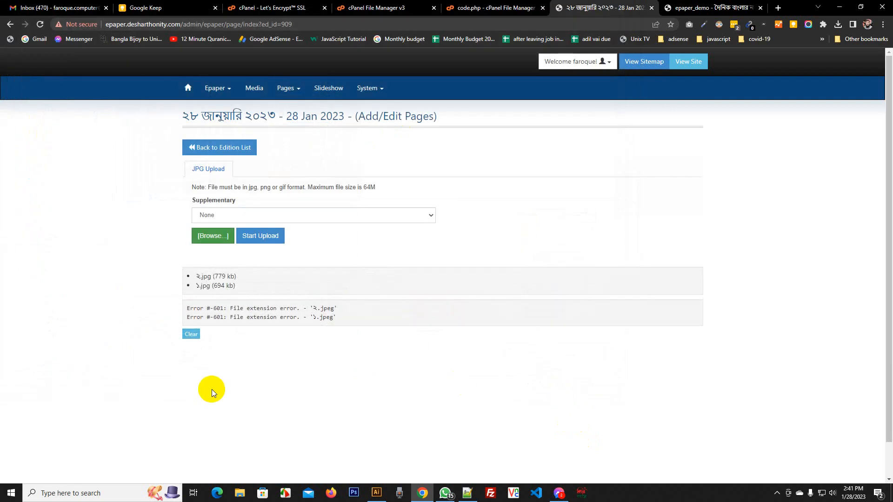
click(261, 240)
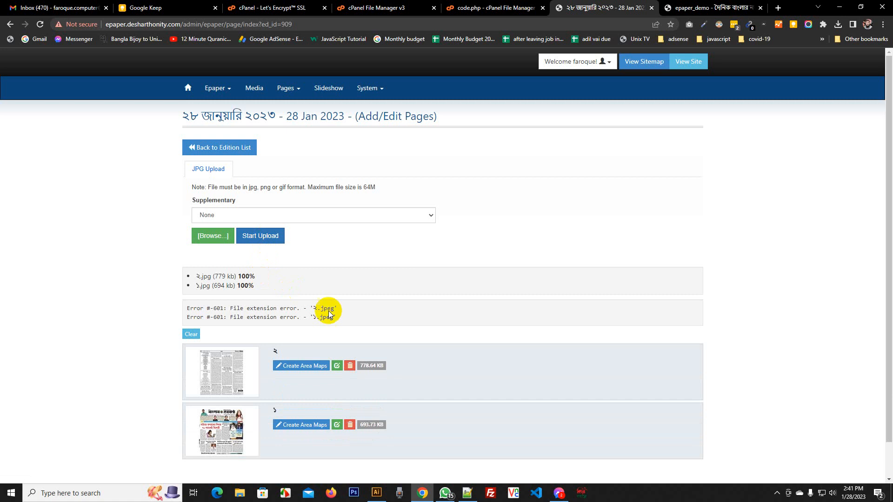
scroll(433, 278, down, 1)
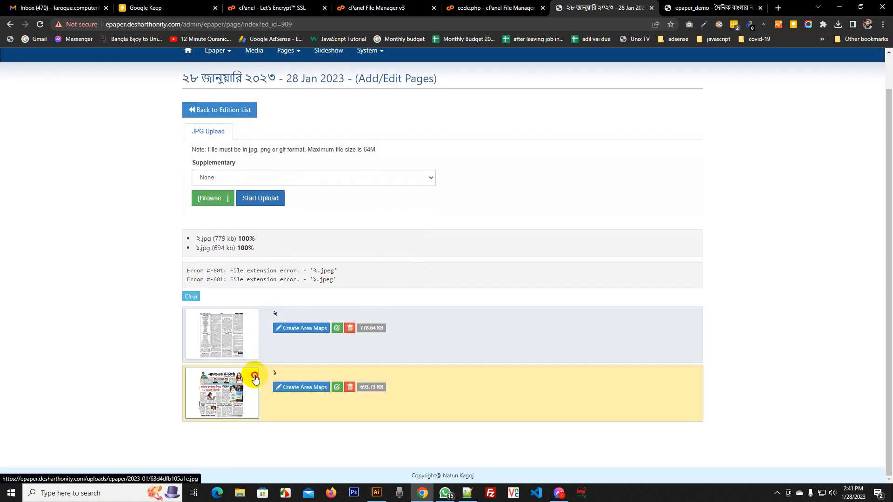
drag(259, 378, 271, 320)
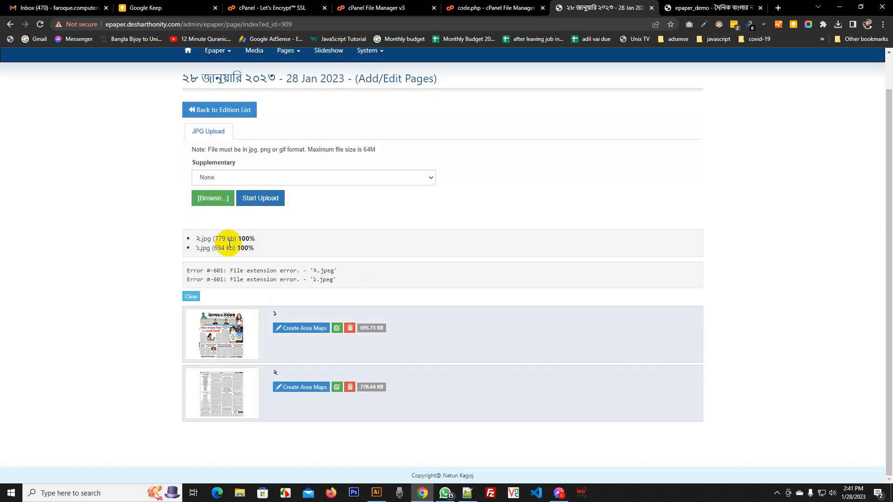
scroll(615, 252, up, 1)
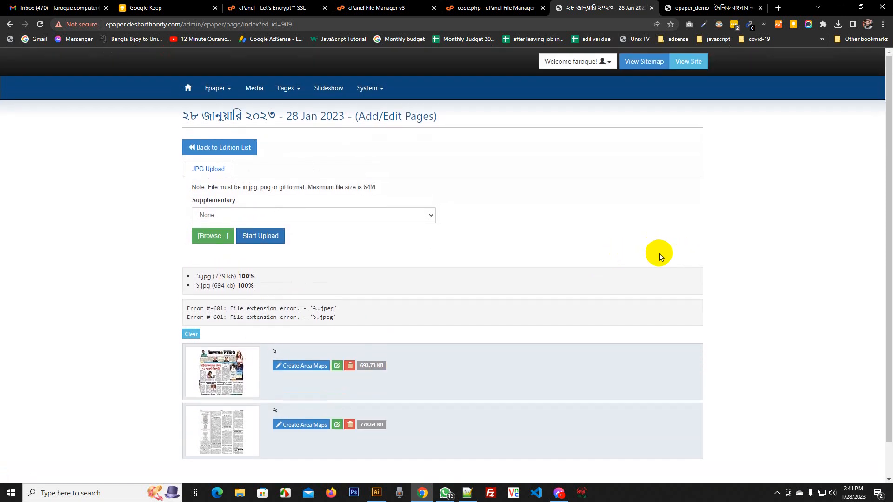
Reload the public ePaper site twice, then open page ১ in the area-map editor
click(710, 7)
right_click(120, 127)
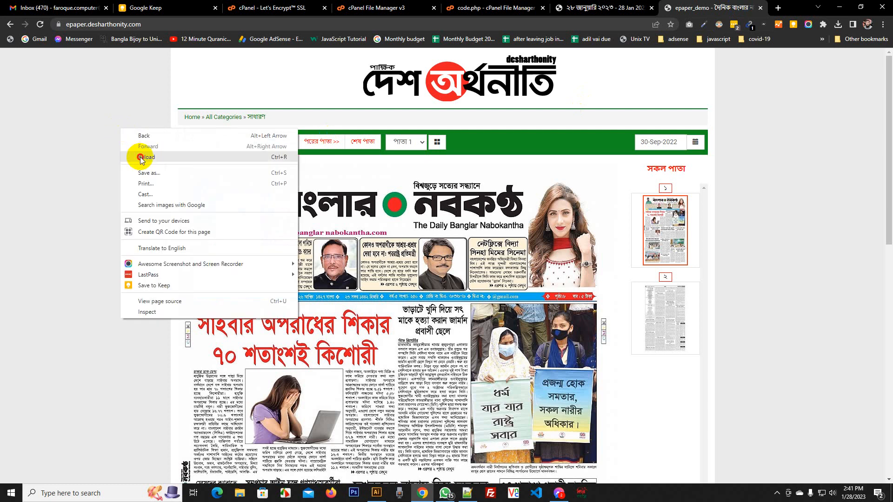
click(140, 156)
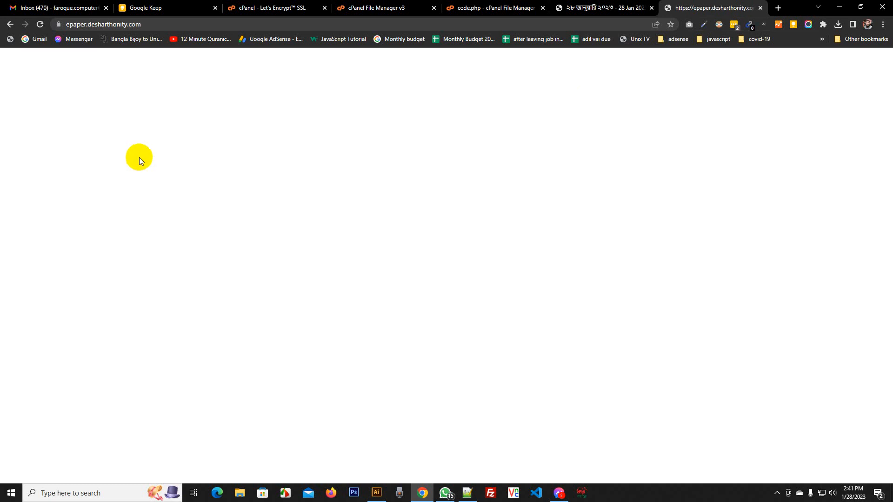
click(623, 5)
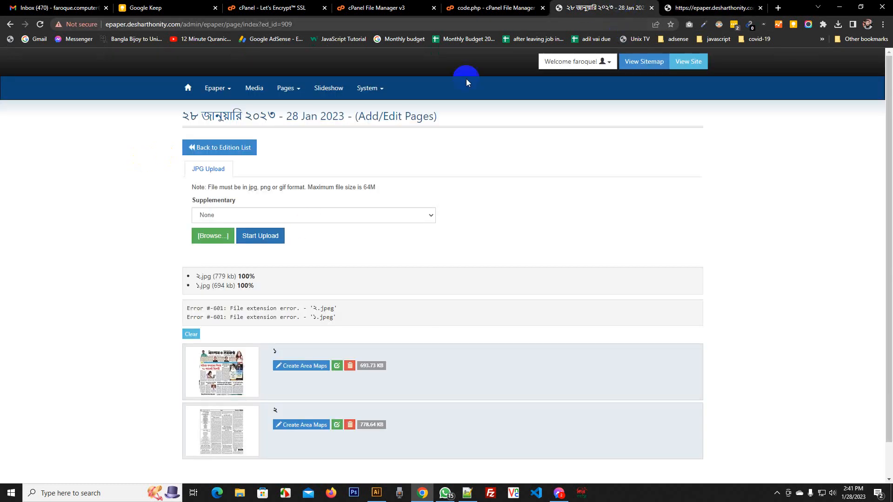
scroll(309, 225, down, 2)
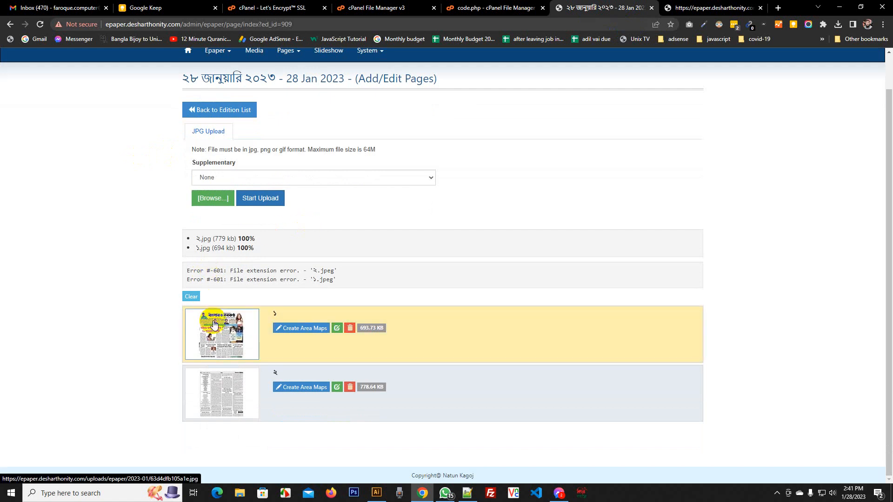
click(702, 7)
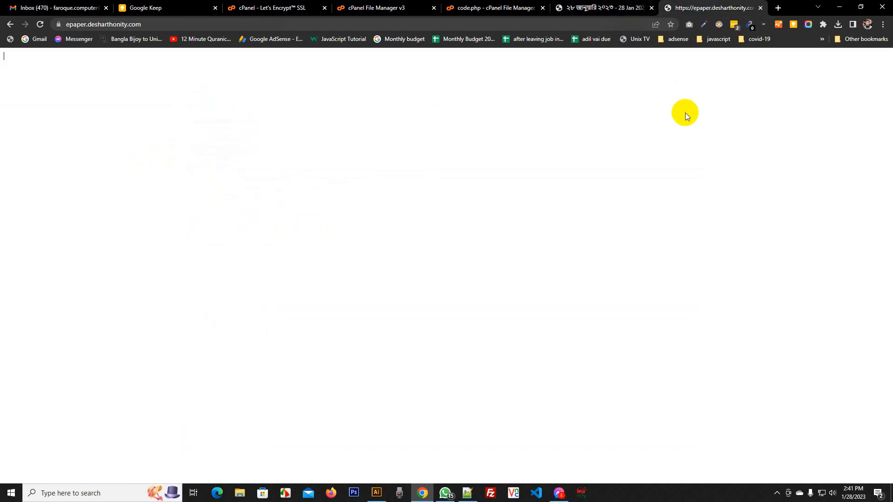
right_click(685, 113)
click(715, 141)
click(606, 6)
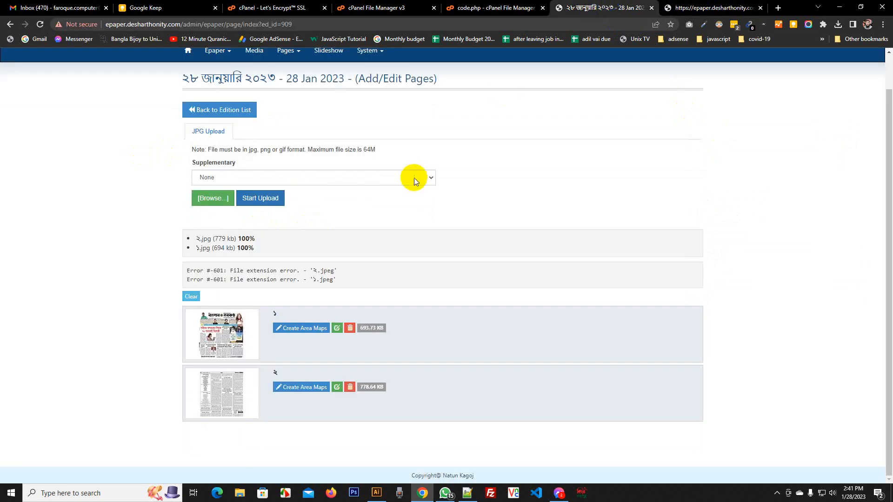
click(295, 327)
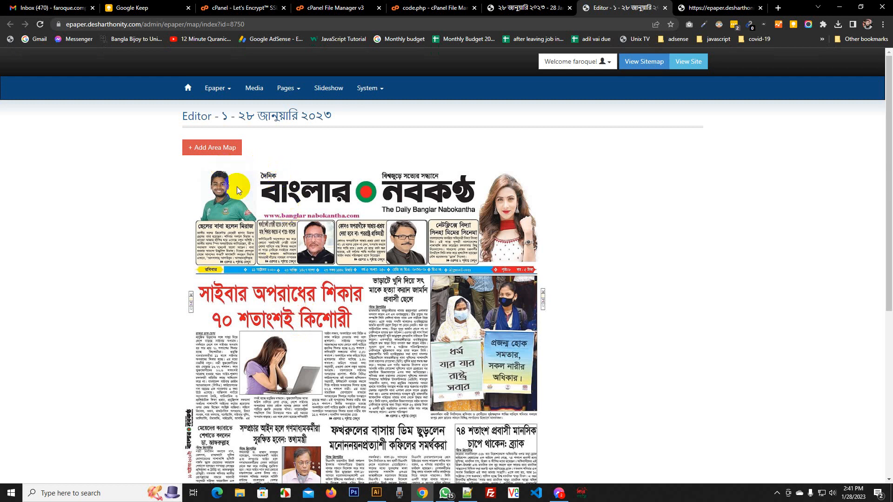
Place and save an area map over the masthead title of page ১
click(213, 147)
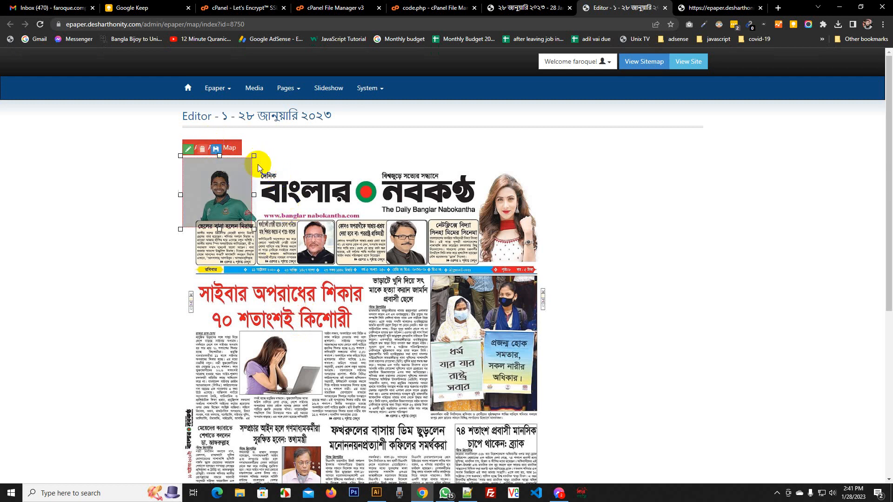
drag(258, 163, 320, 168)
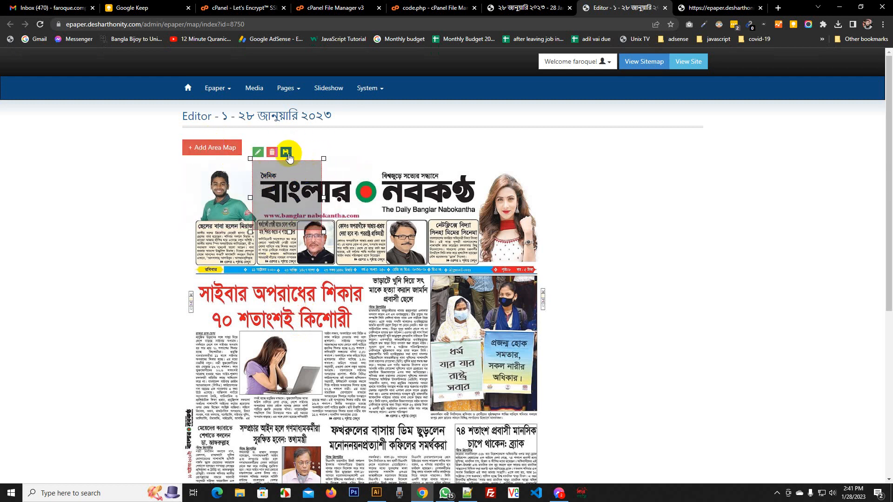
click(272, 153)
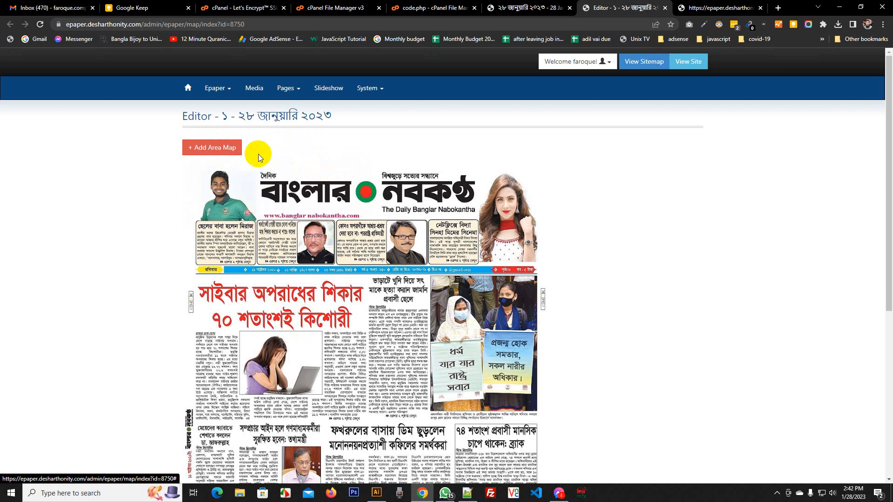
click(213, 147)
drag(214, 153, 480, 166)
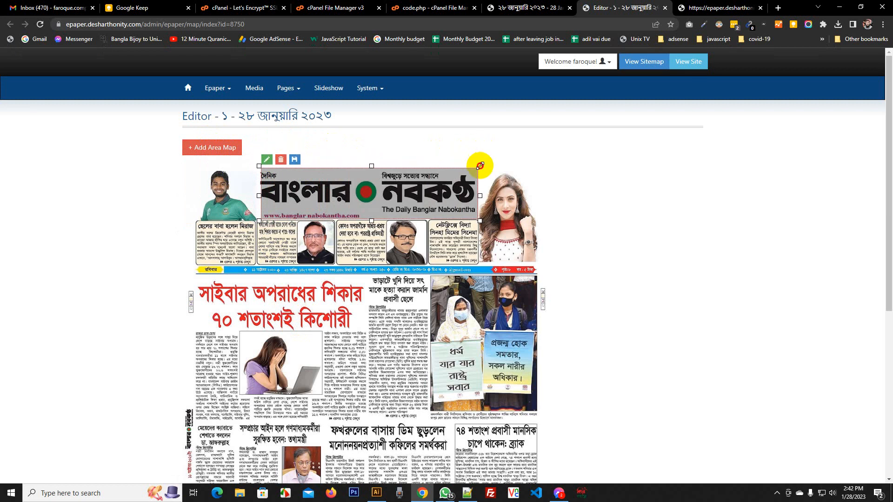
drag(259, 195, 256, 196)
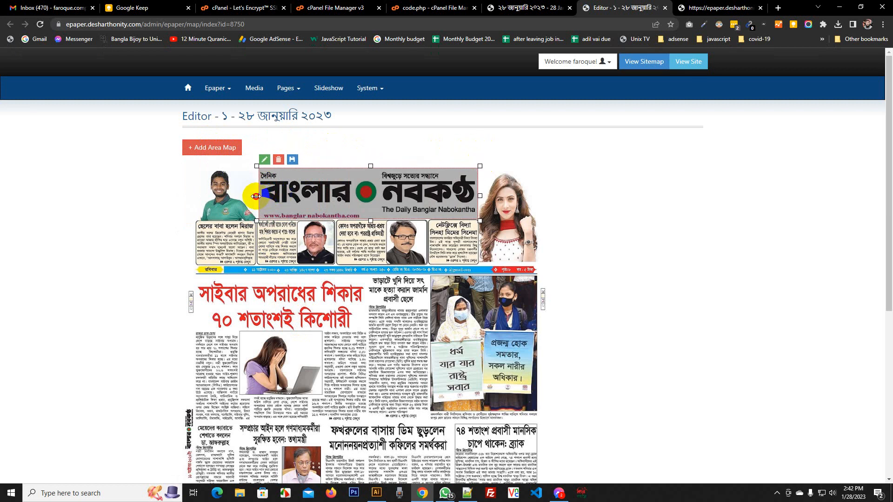
click(292, 160)
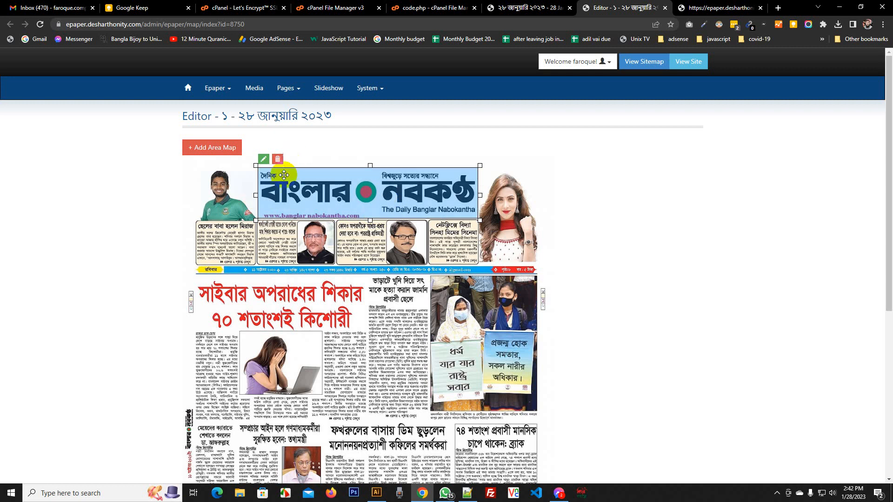
Add and save a second area map over the top-left photo and story
key(ctrl+plus)
key(ctrl+plus)
key(ctrl+plus)
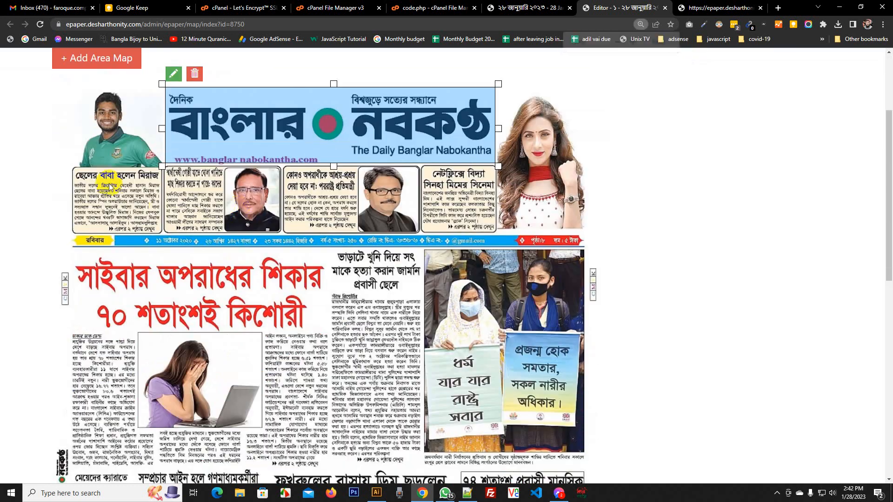
click(82, 58)
drag(105, 109, 114, 123)
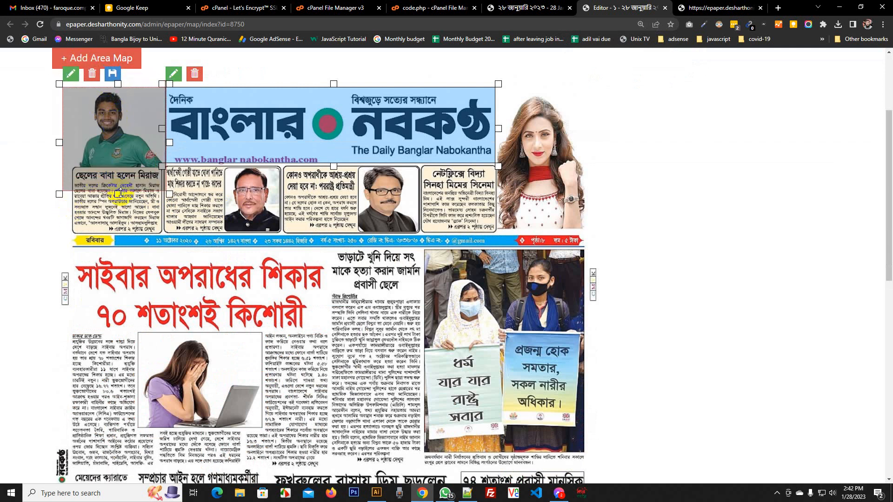
drag(119, 192, 117, 235)
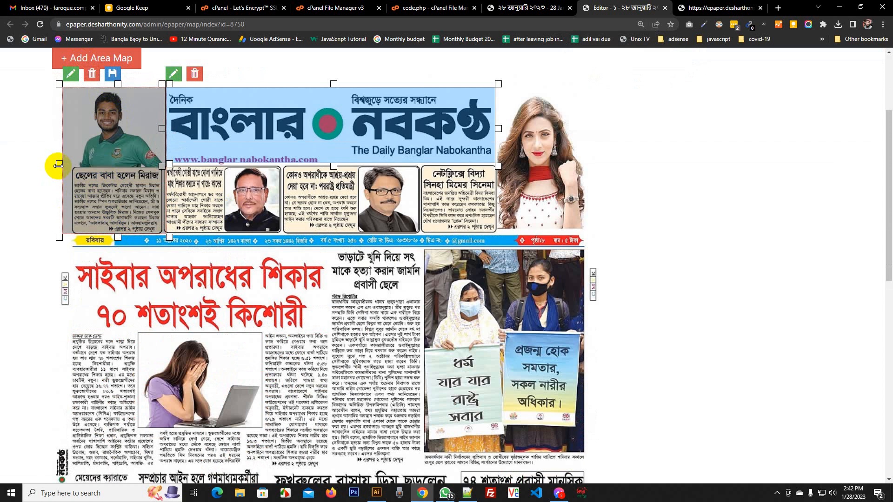
drag(59, 164, 65, 163)
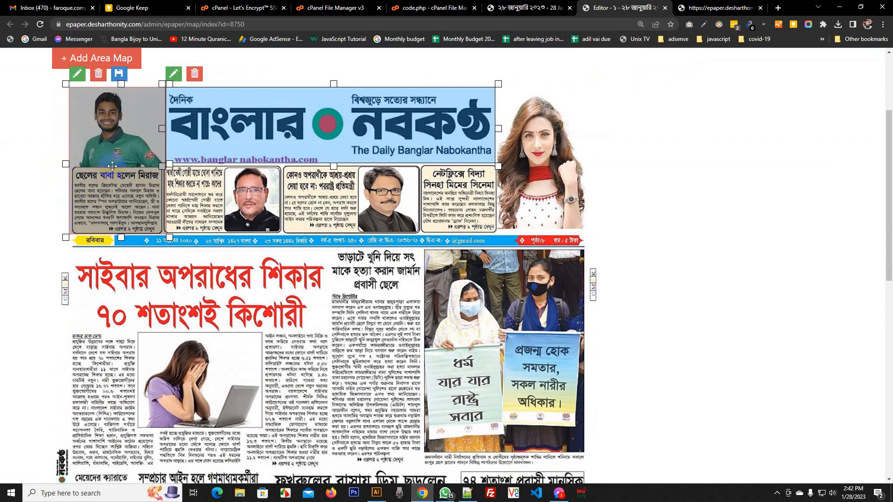
drag(162, 166, 162, 166)
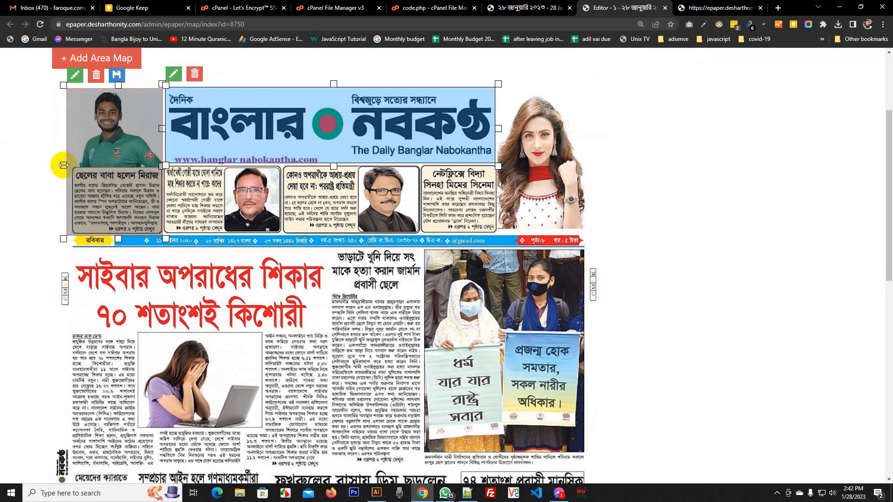
drag(63, 165, 68, 165)
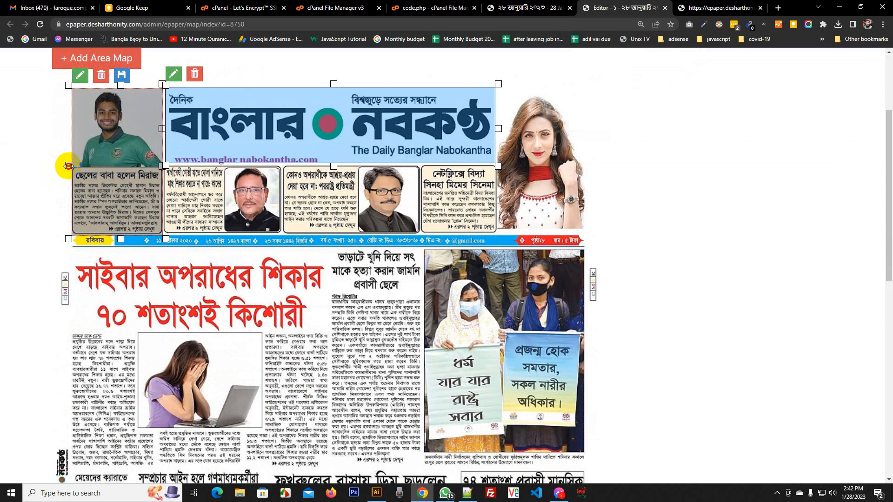
click(122, 78)
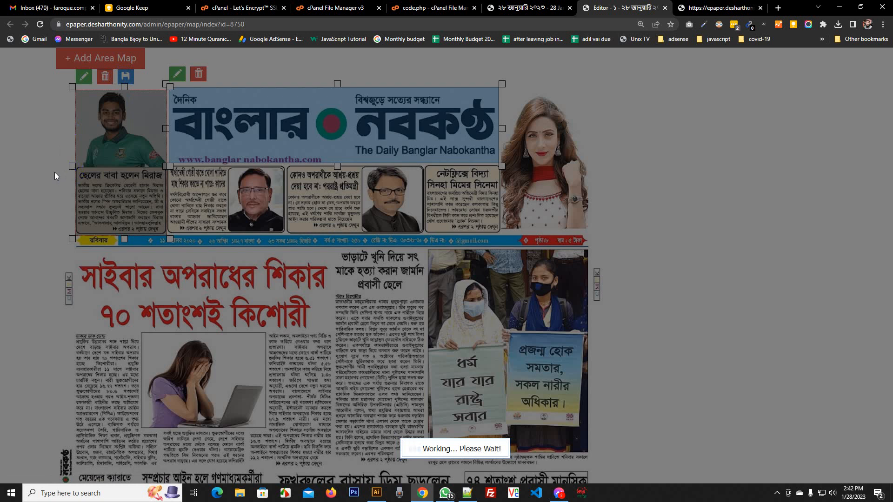
key(ctrl+0)
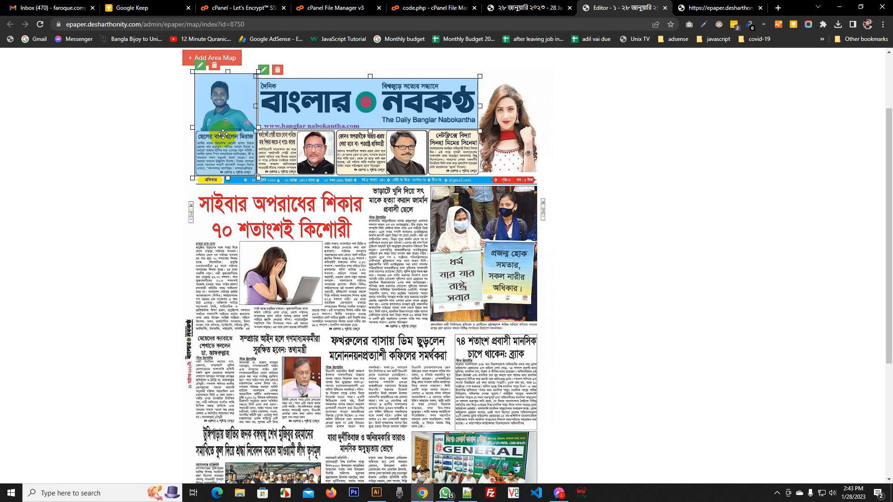
key(ctrl+plus)
key(ctrl+plus)
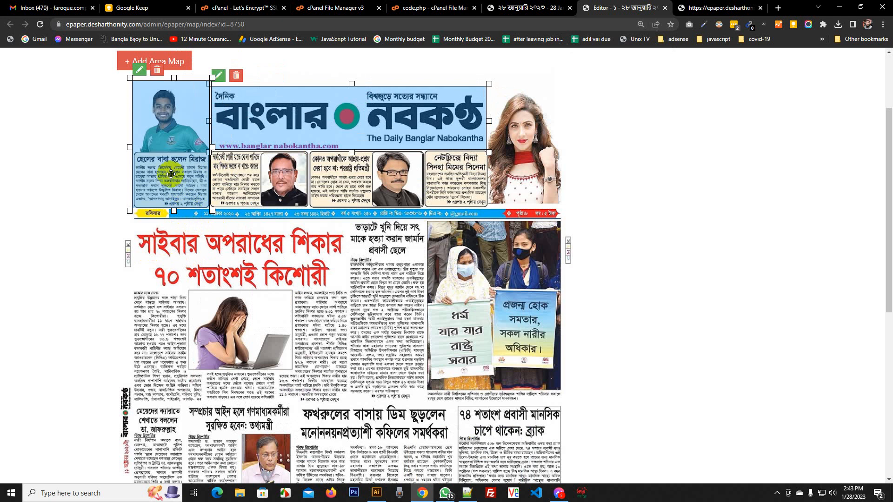
scroll(564, 180, down, 8)
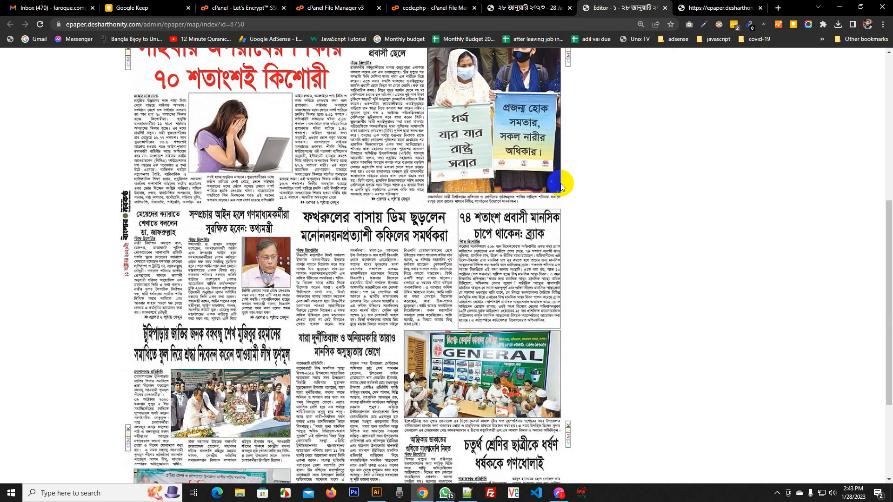
scroll(586, 269, up, 10)
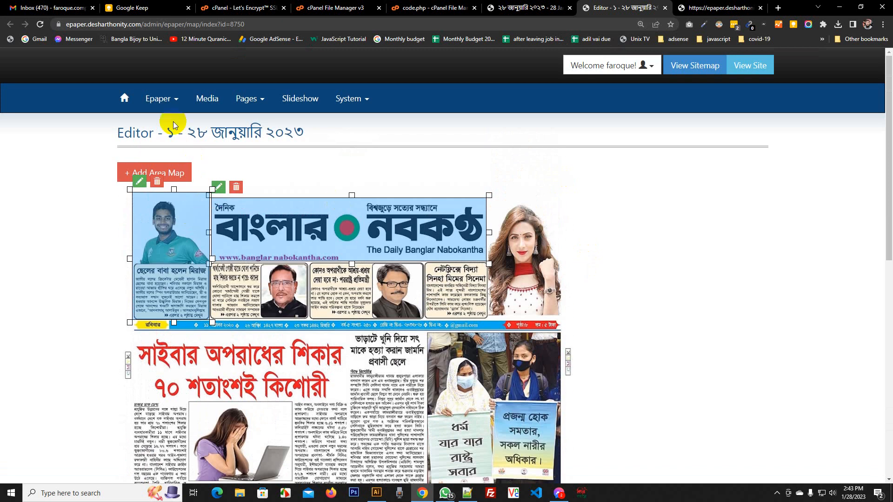
Open the ePaper edition list in a new browser tab
click(158, 99)
right_click(163, 160)
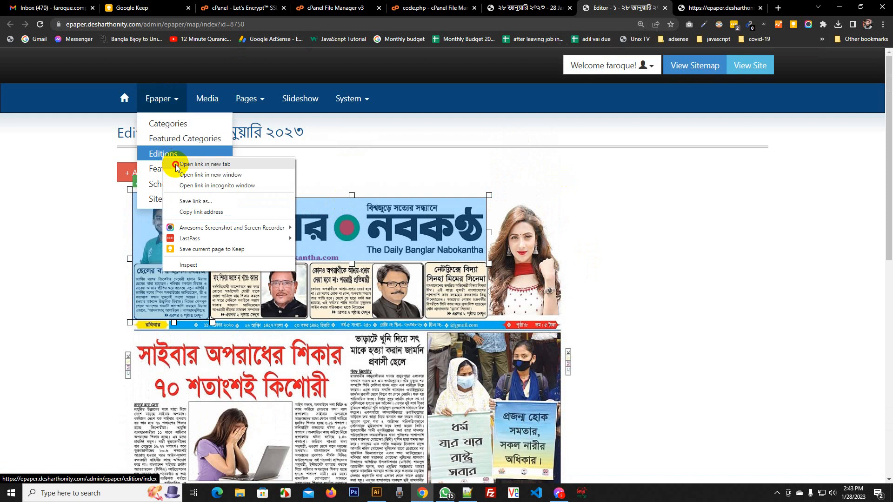
click(181, 164)
click(615, 9)
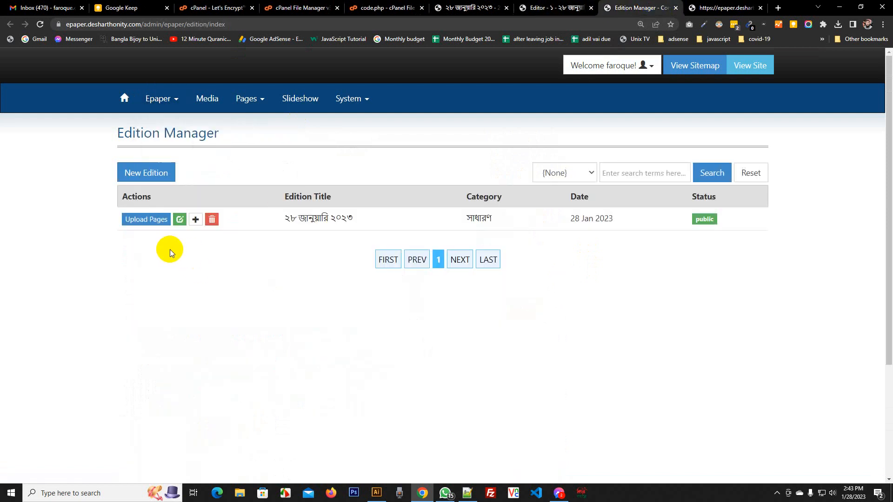
right_click(119, 250)
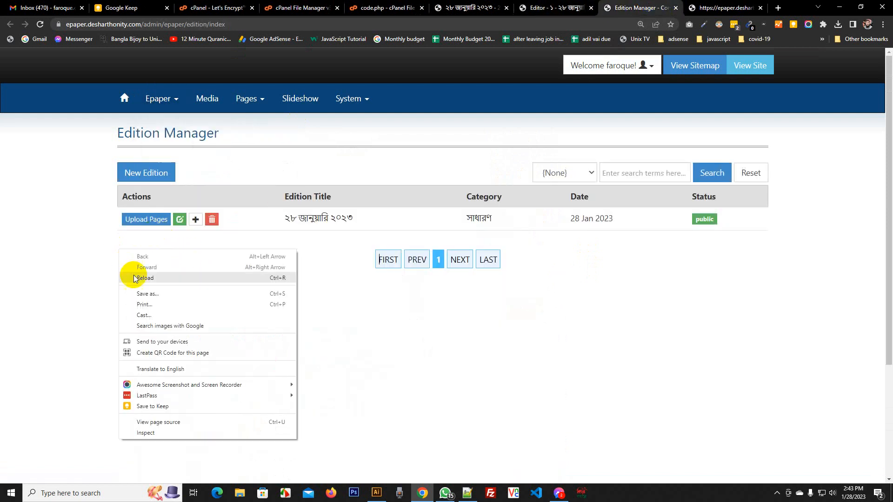
click(80, 236)
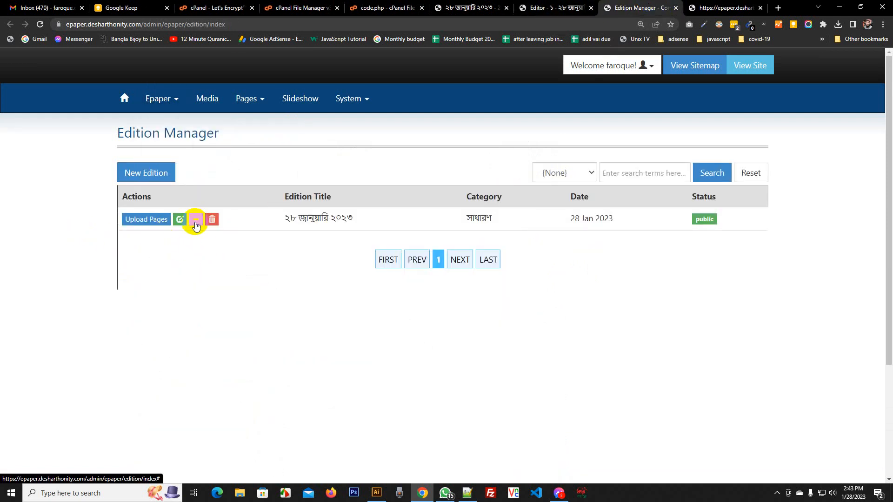
Test the masthead and player-photo popups on the reloaded public page, then return to Edition Manager
click(195, 222)
right_click(746, 95)
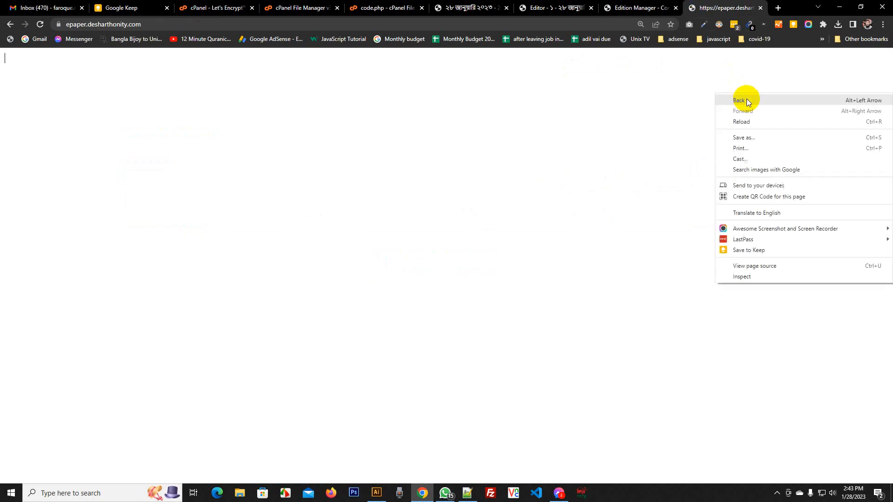
click(768, 122)
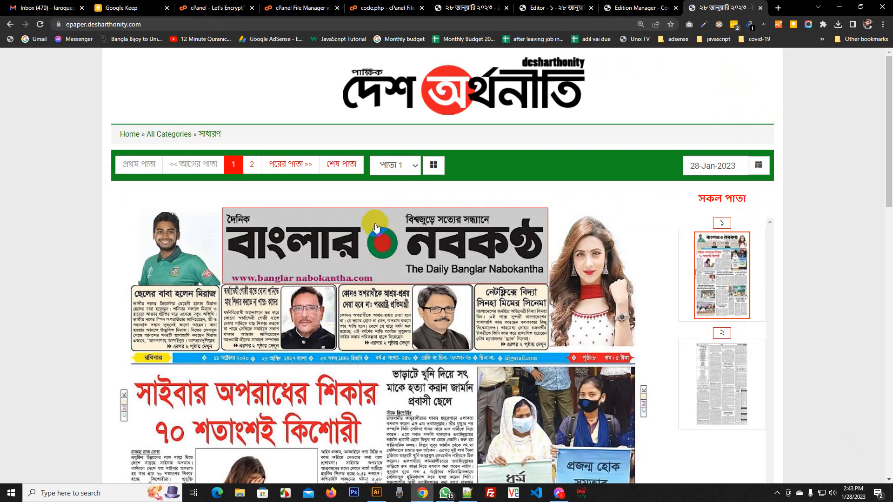
click(376, 227)
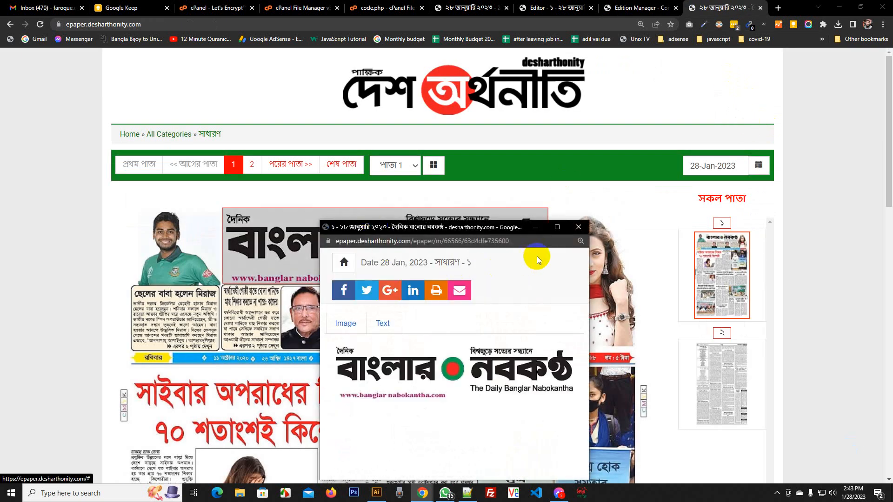
click(578, 226)
click(165, 258)
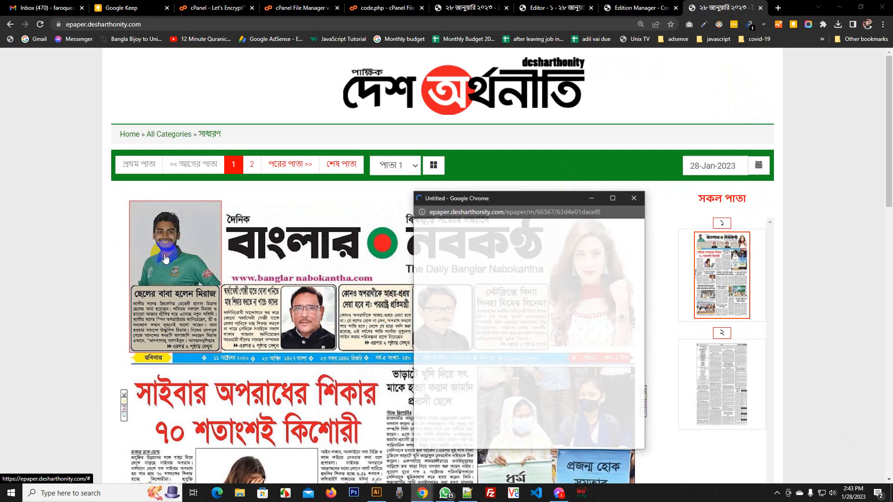
scroll(569, 293, down, 3)
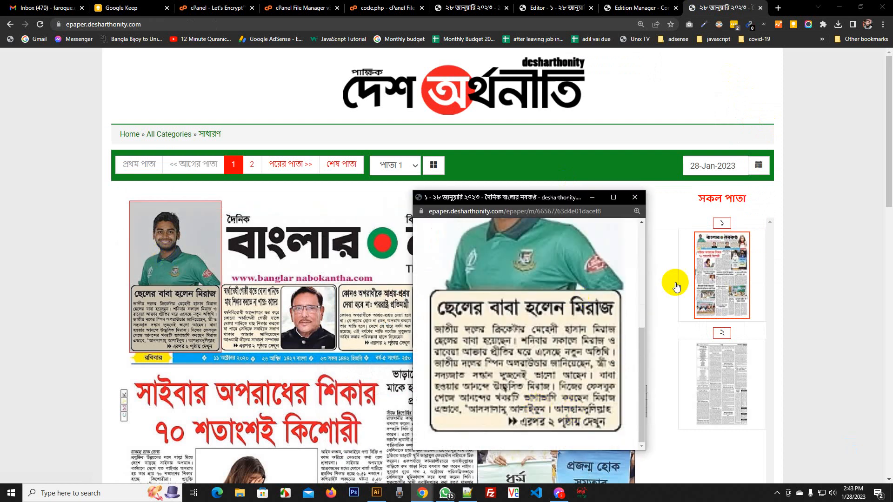
click(634, 197)
click(646, 6)
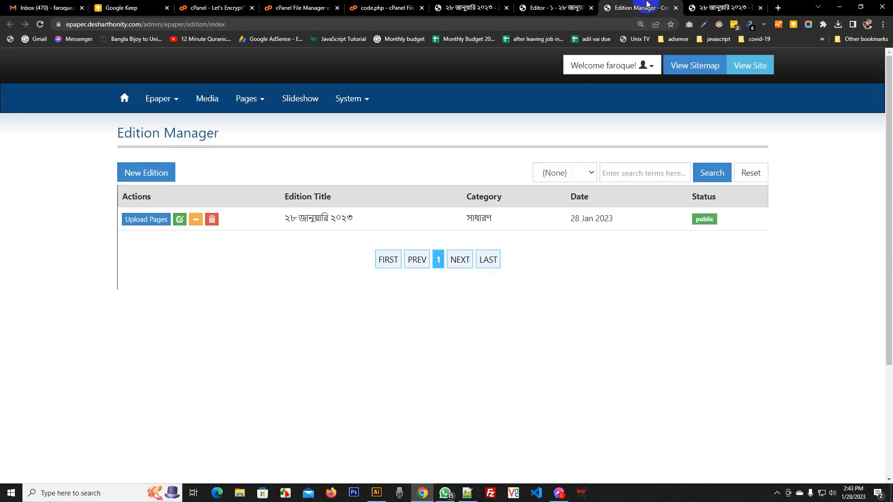
Open page ২ of the edition in the area-map editor
click(144, 229)
scroll(179, 229, down, 3)
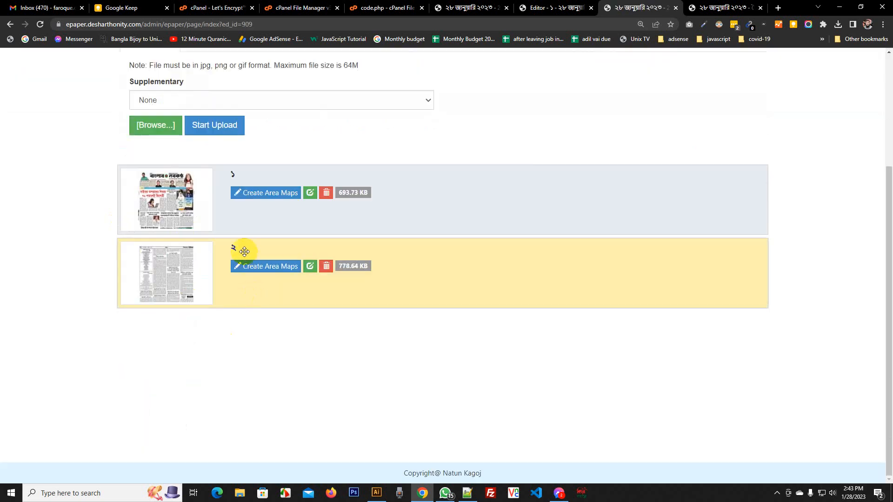
click(250, 266)
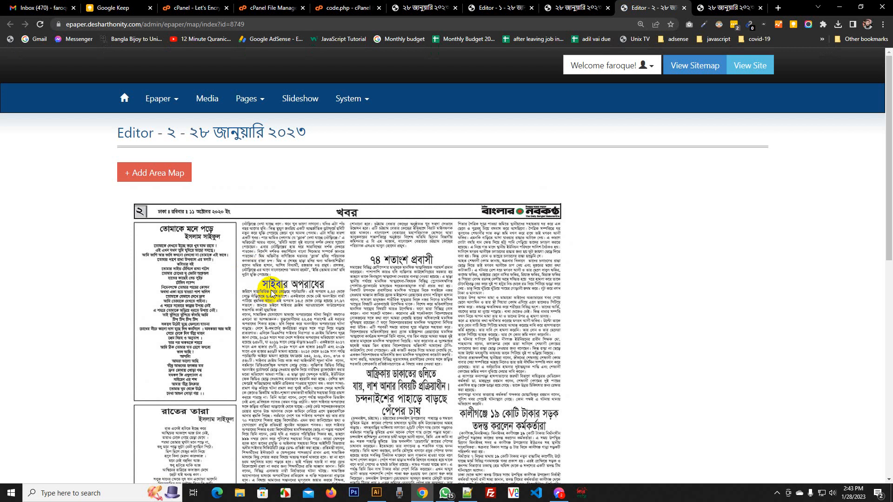
scroll(272, 292, down, 8)
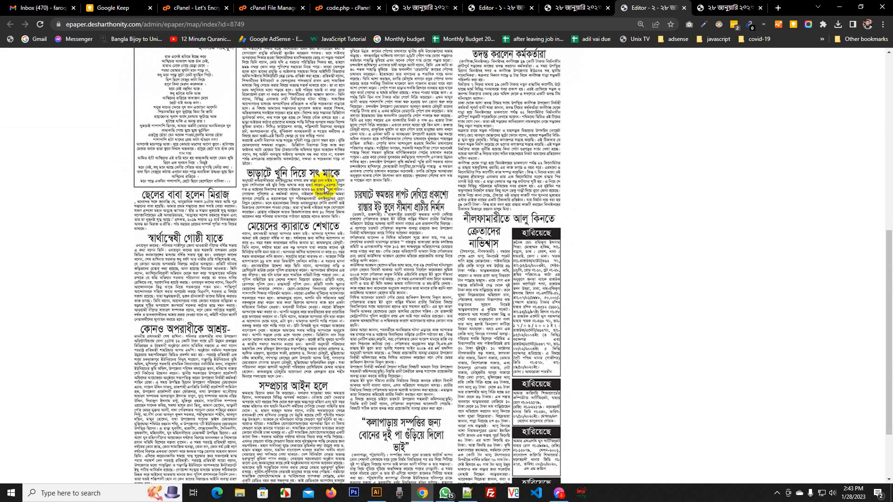
scroll(325, 186, up, 8)
Add, fit and save an area map over the ছেলের বাবা হলেন মিরাজ article
click(156, 174)
scroll(157, 174, down, 3)
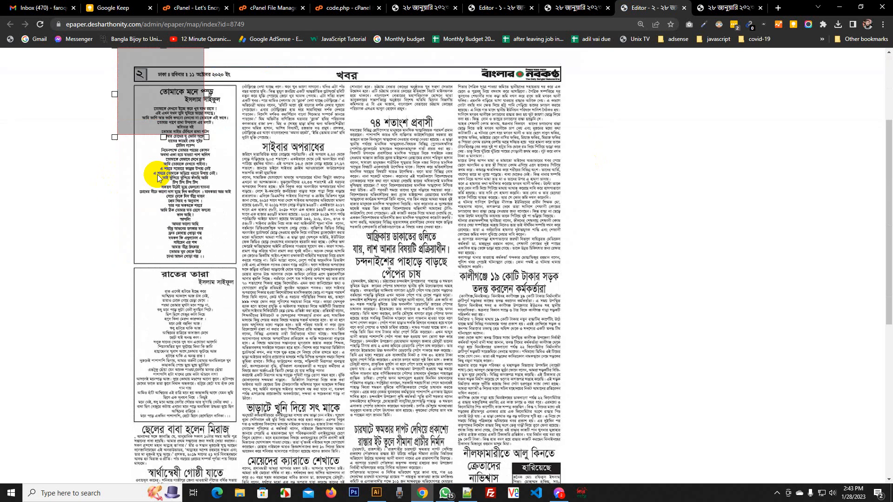
drag(162, 106, 227, 360)
scroll(253, 314, down, 5)
drag(221, 102, 172, 223)
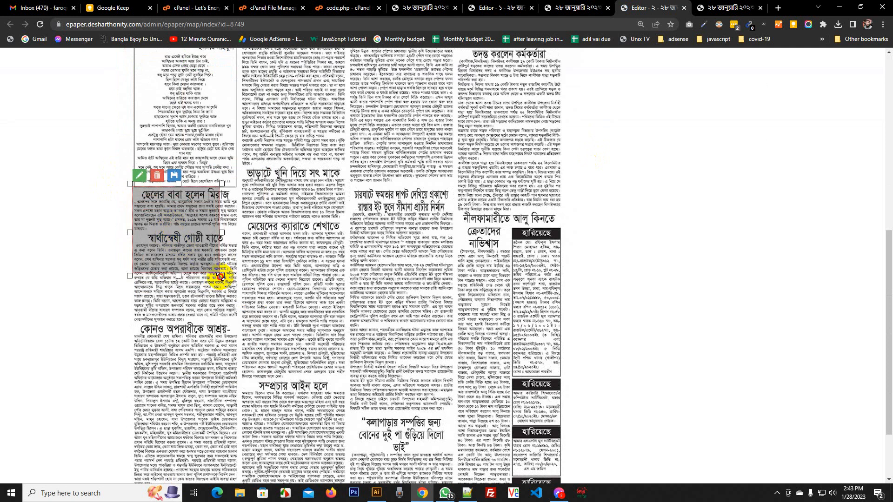
drag(220, 275, 238, 236)
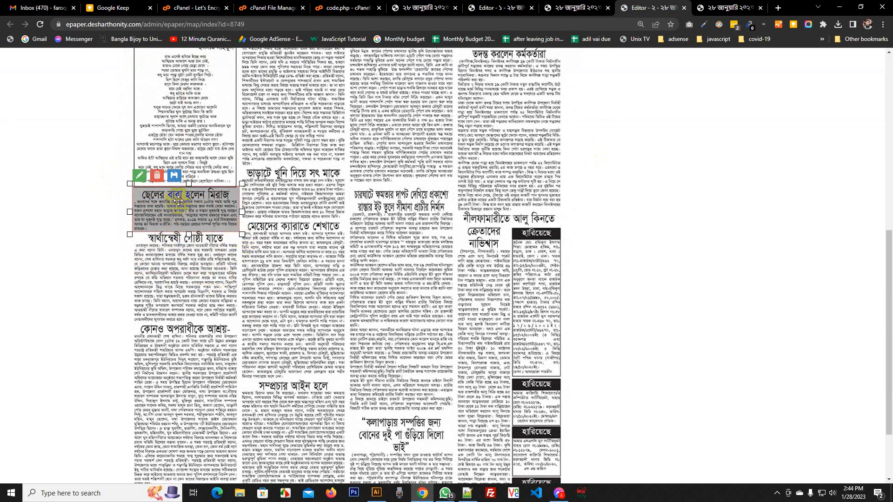
click(174, 176)
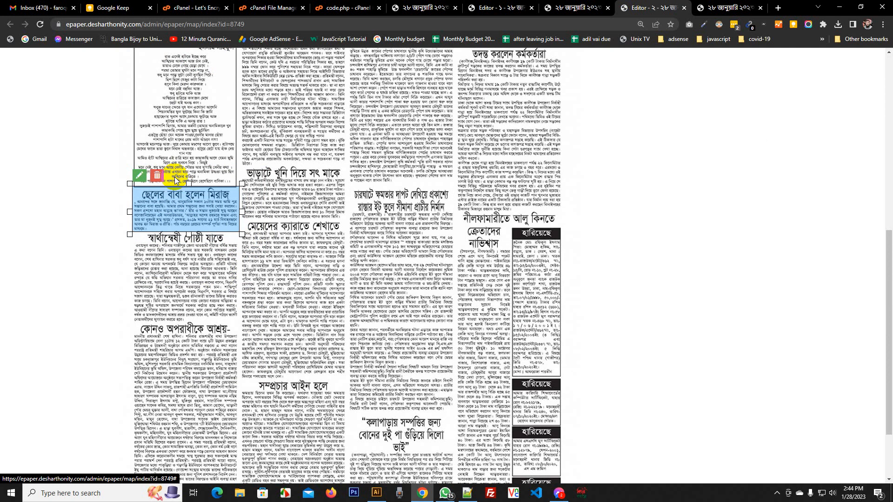
click(139, 177)
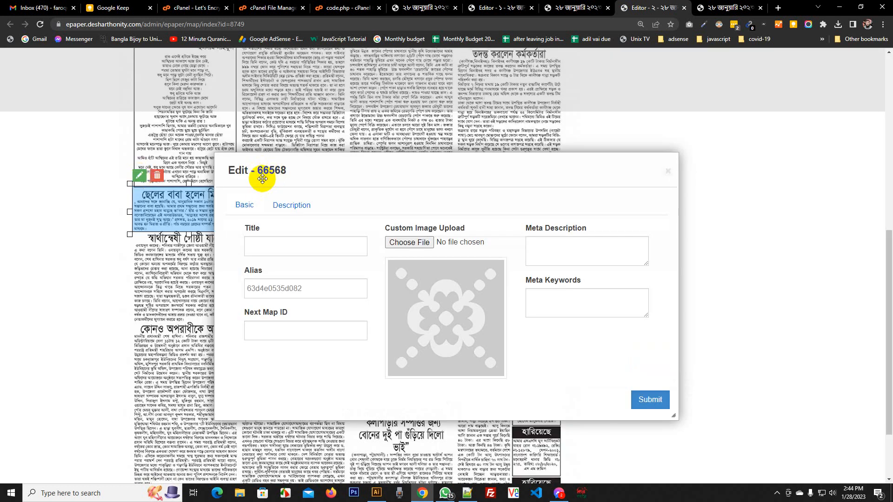
Open page ১ area 66567's edit form and check the page ২ area's ID
key(Escape)
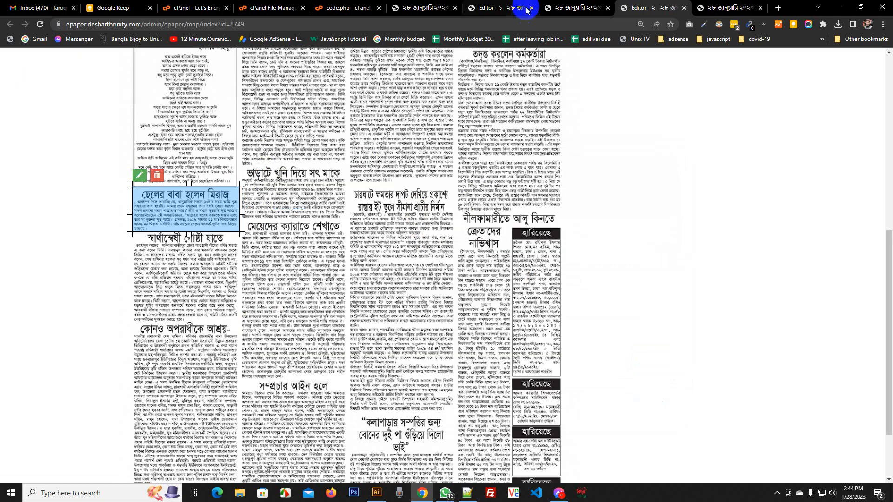
click(489, 8)
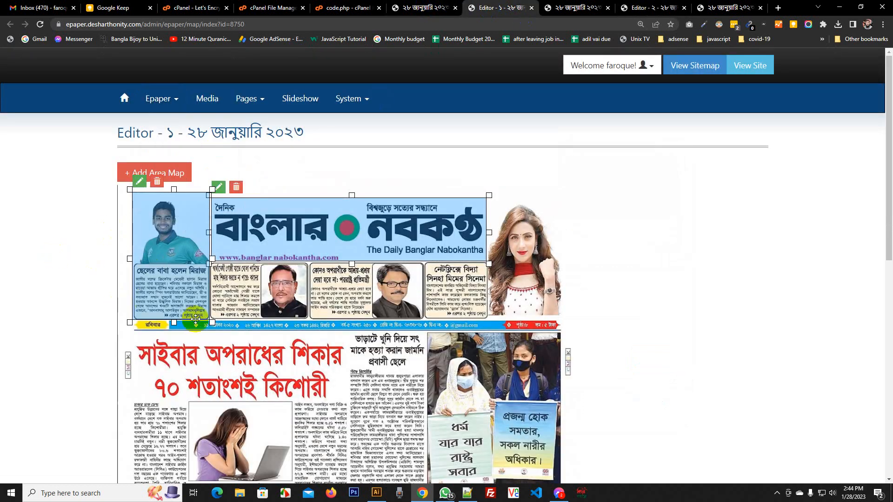
click(139, 182)
click(278, 330)
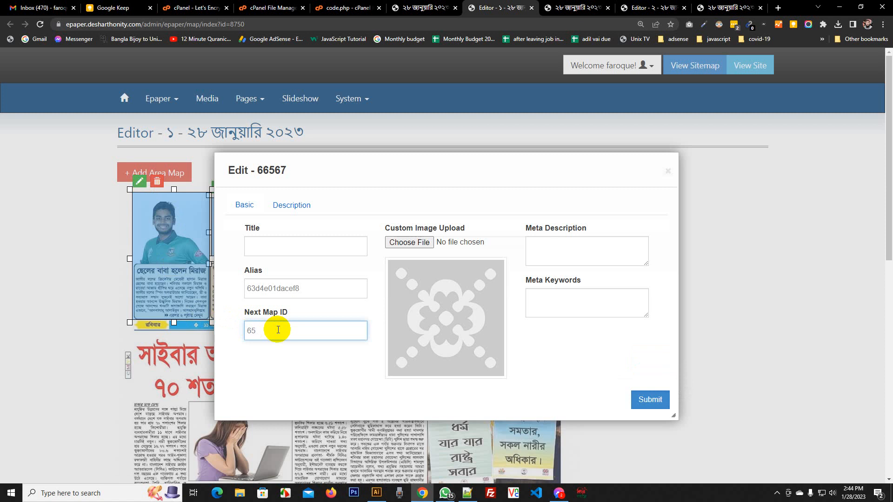
click(649, 7)
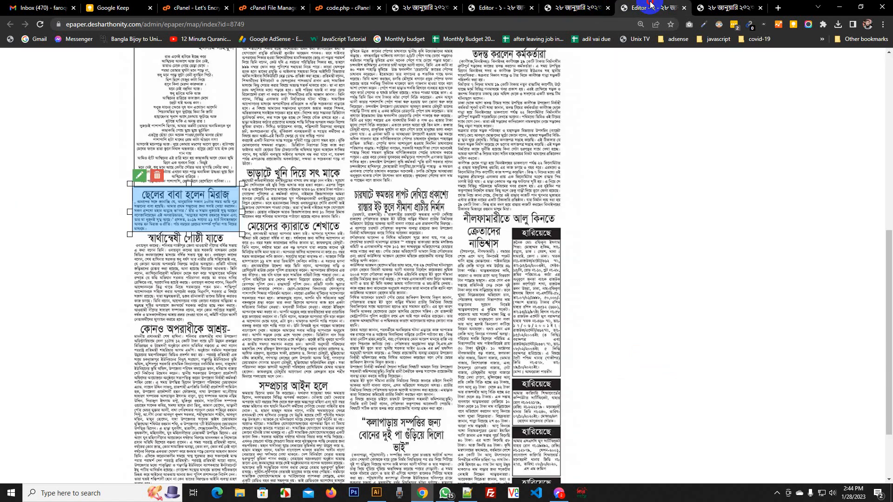
click(139, 175)
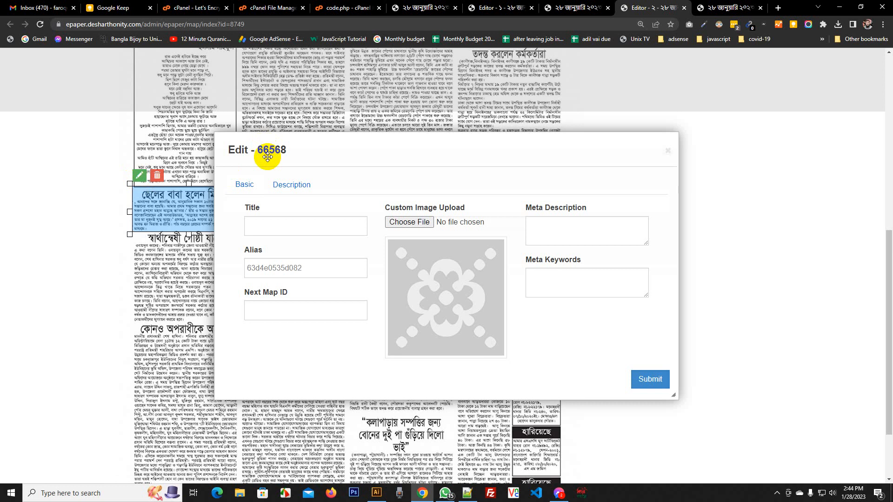
click(465, 8)
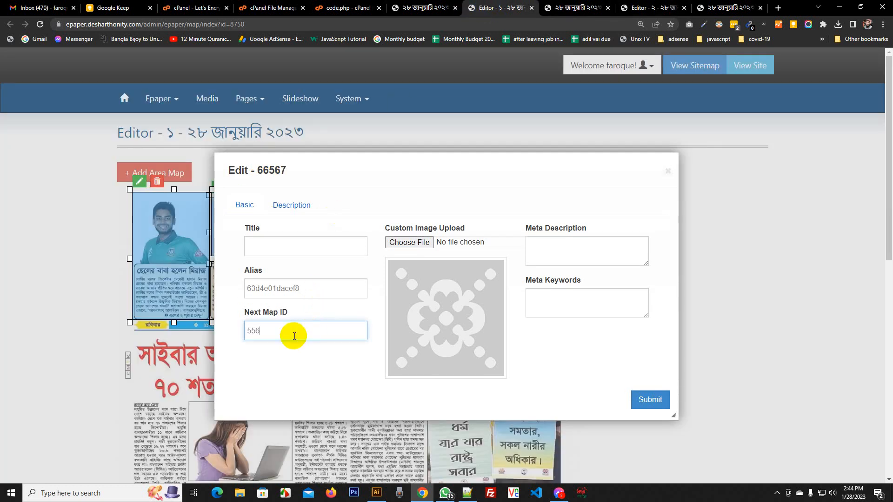
Set area 66567's Next Map ID to 66568 and submit it
click(581, 8)
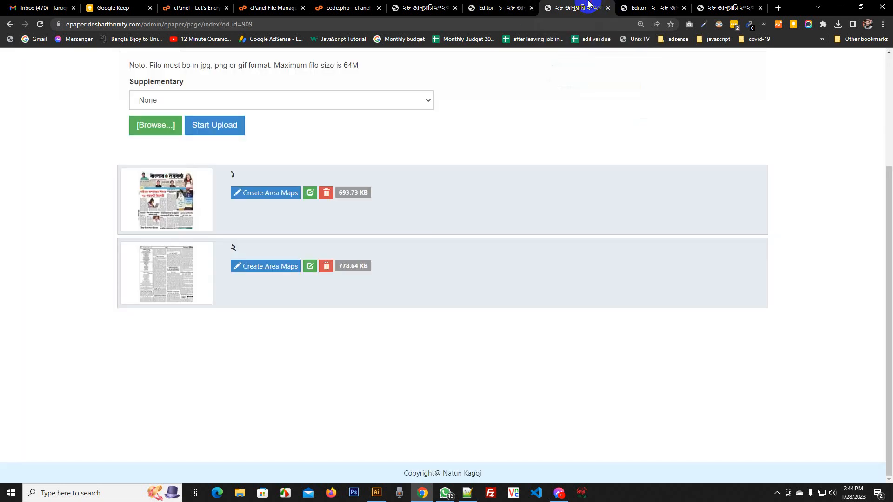
click(511, 7)
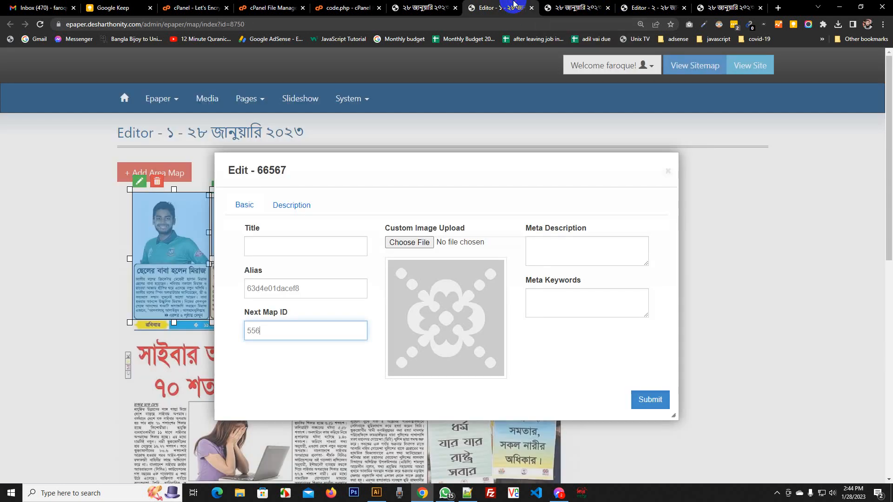
click(730, 5)
click(674, 6)
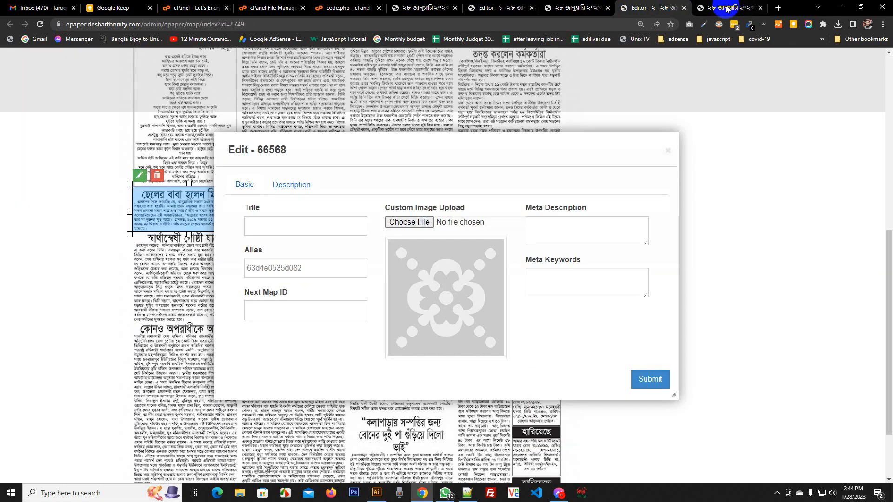
click(728, 8)
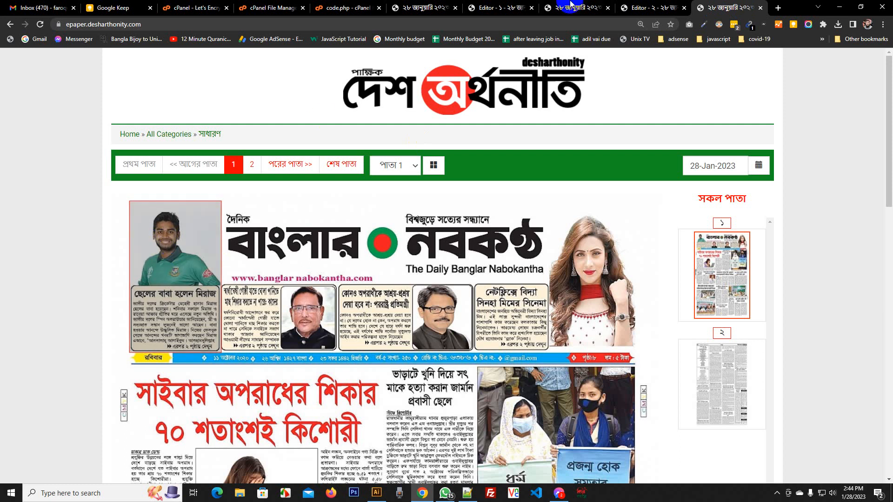
click(642, 6)
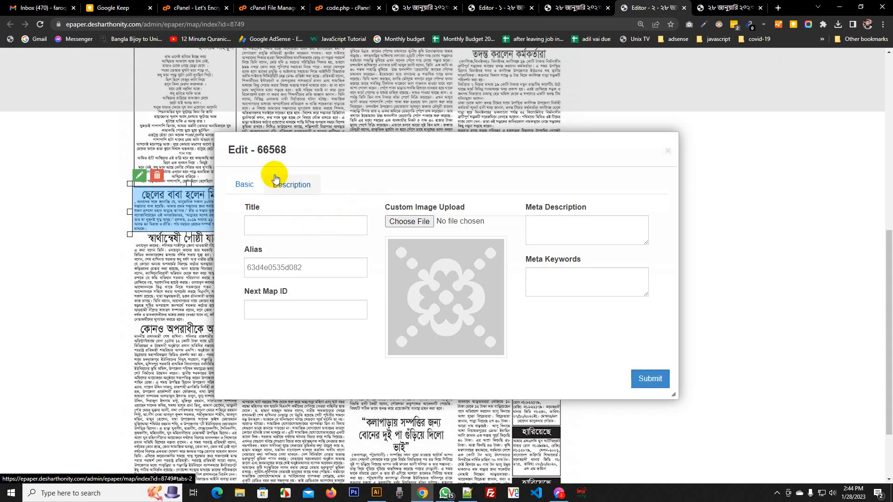
click(500, 8)
drag(275, 331, 236, 334)
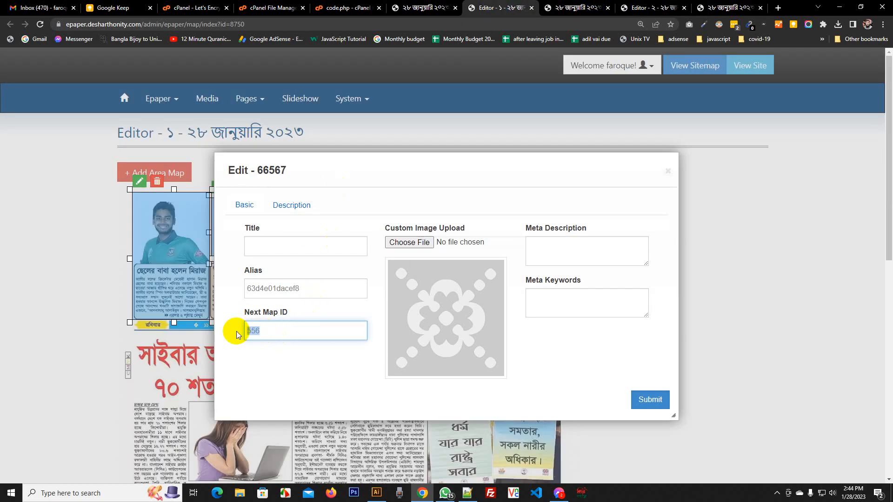
text(66568)
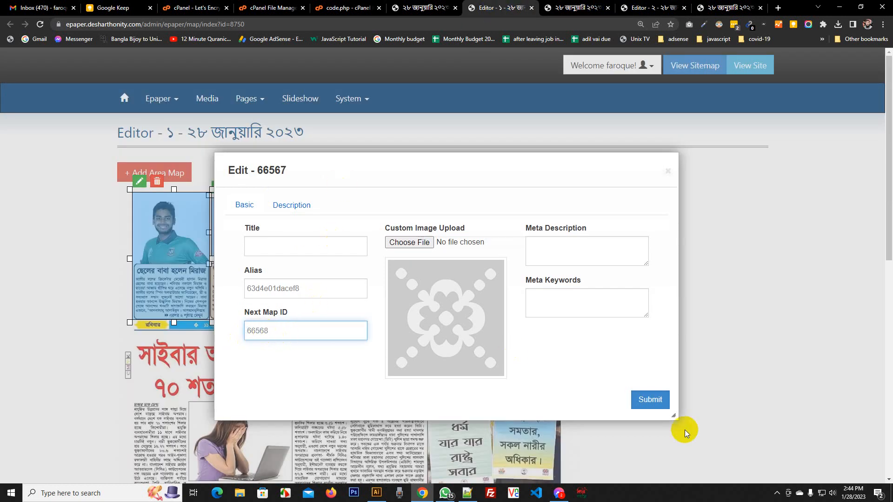
click(649, 398)
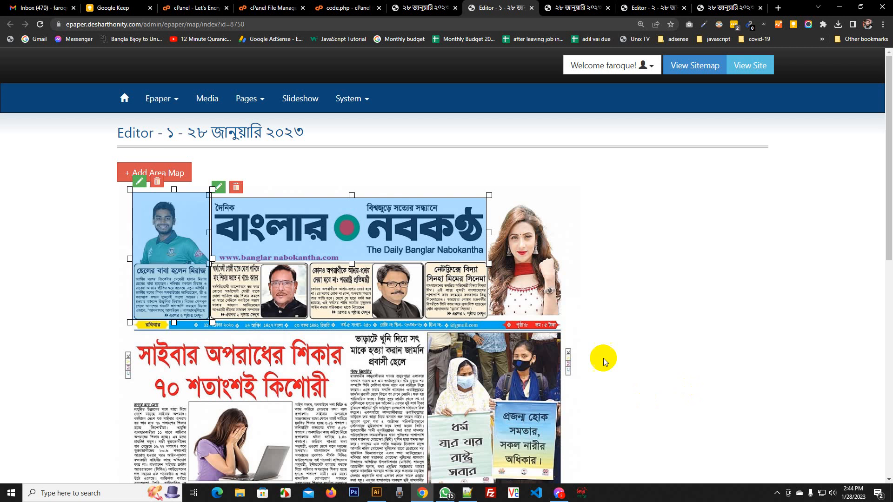
Reload the public edition and check that the Miraj article popup shows photo and text
click(728, 9)
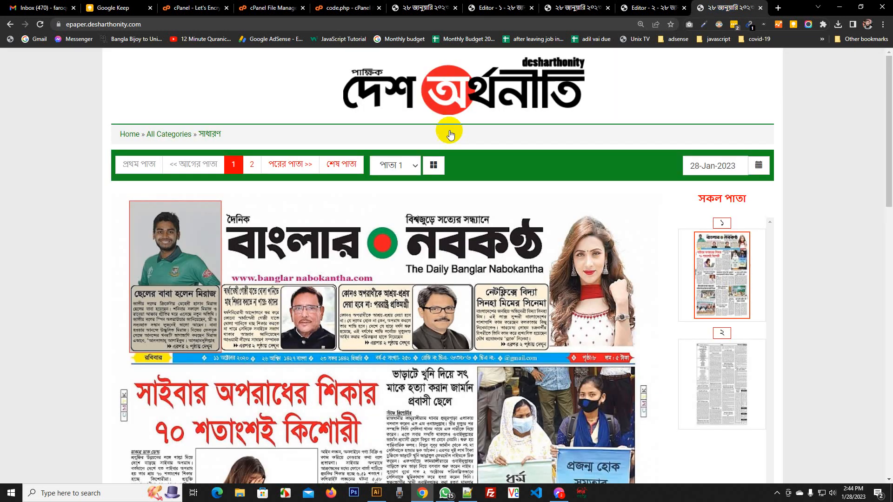
right_click(46, 189)
click(72, 217)
key(ctrl+minus)
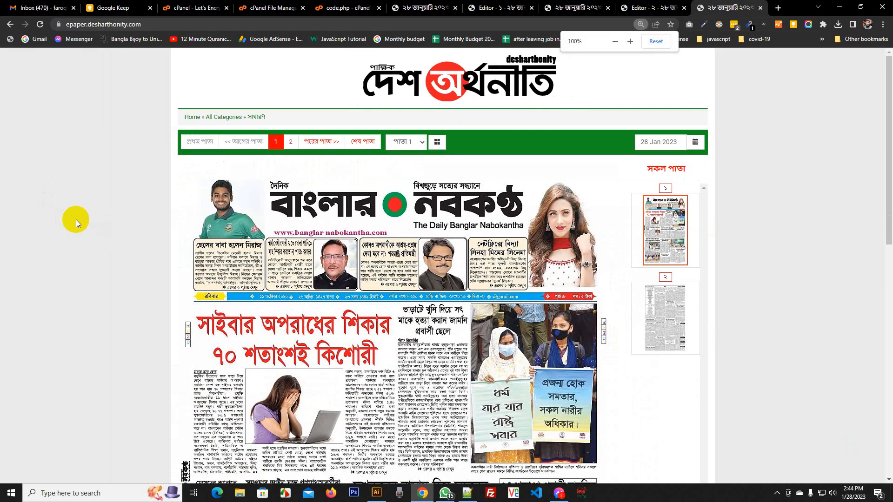
click(216, 213)
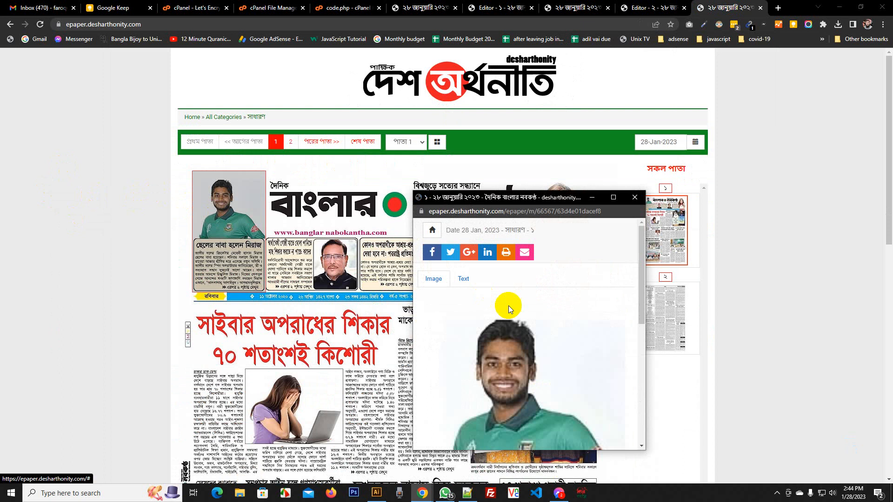
scroll(508, 305, down, 5)
scroll(525, 318, down, 1)
scroll(523, 400, up, 10)
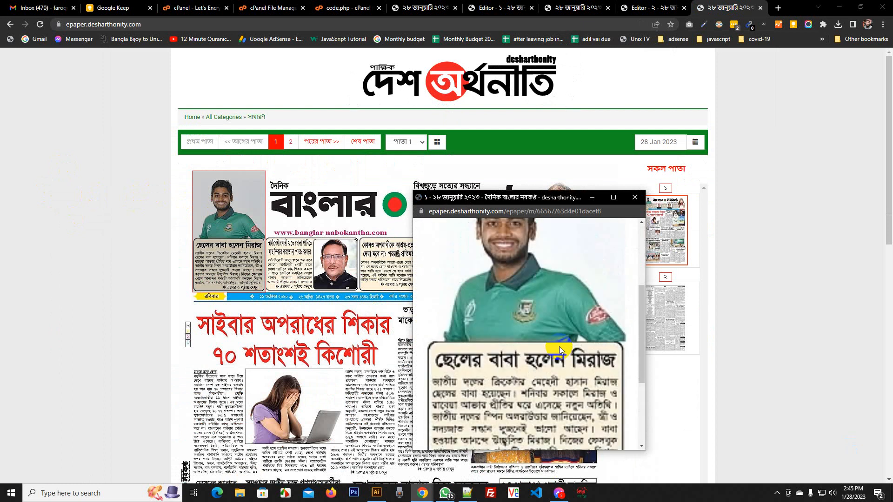
click(634, 198)
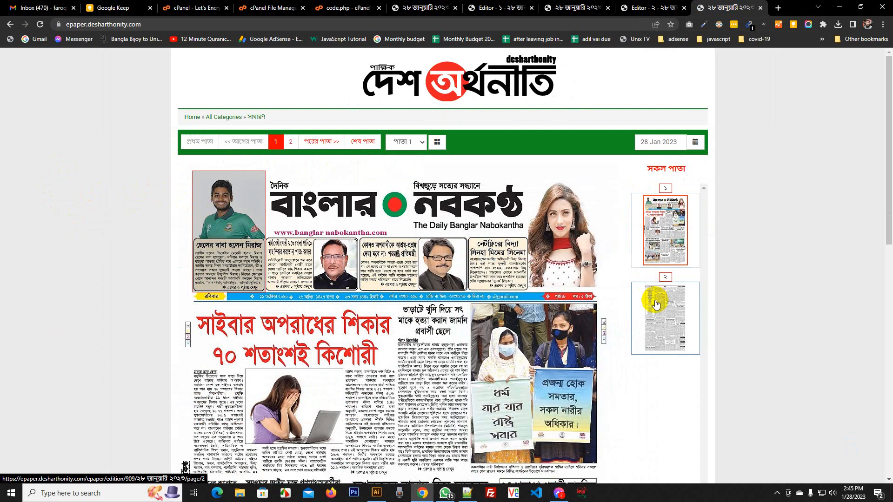
Submit the settings of page ২ area map 66568
click(645, 7)
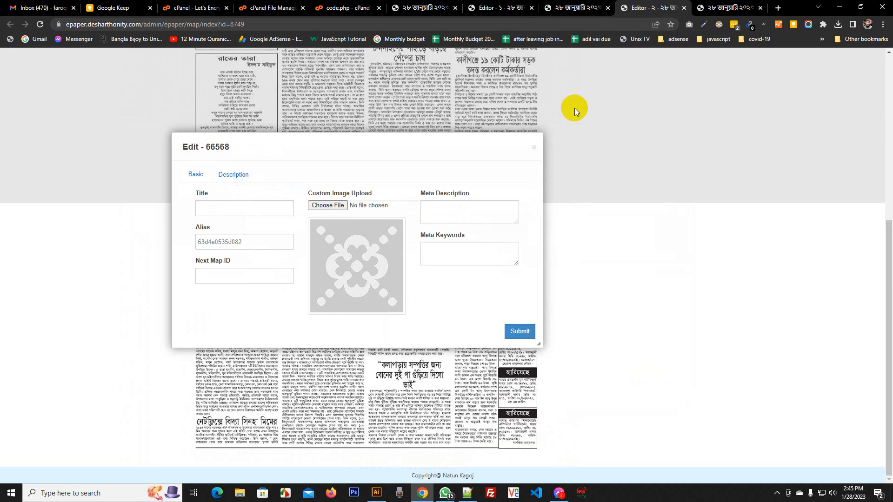
click(519, 331)
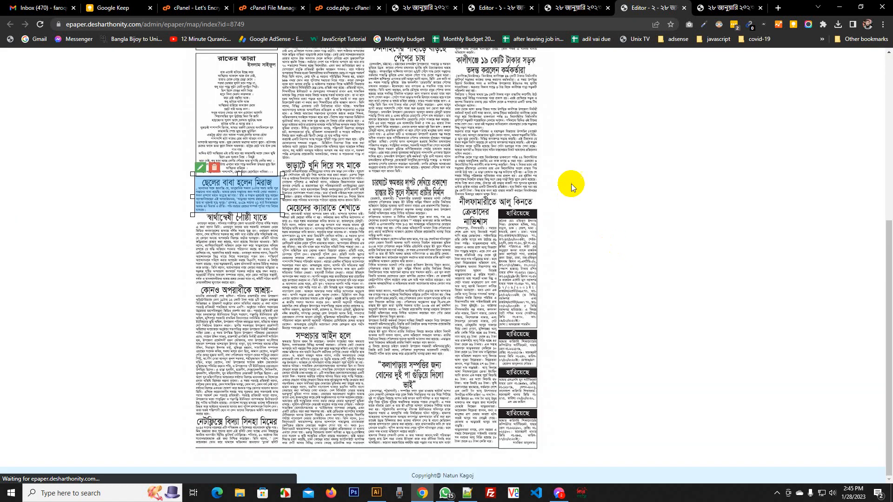
scroll(652, 199, up, 3)
scroll(522, 209, up, 4)
scroll(522, 209, down, 5)
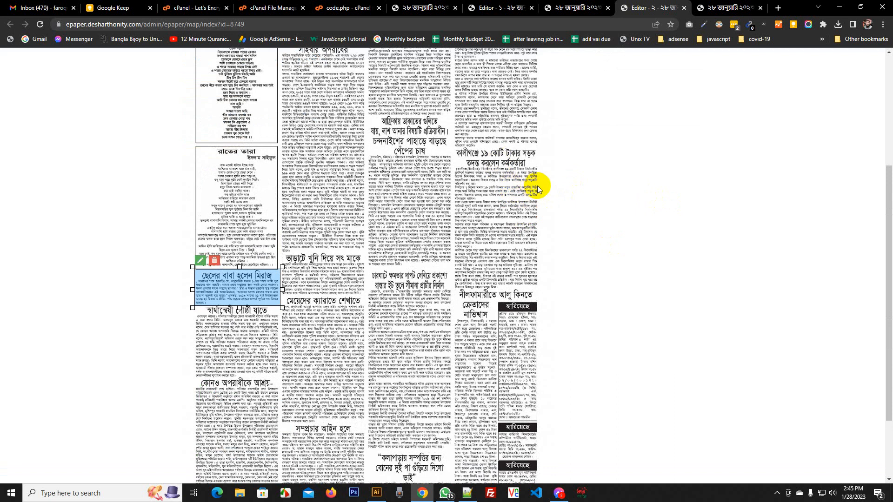
key(ctrl+plus)
key(ctrl+plus)
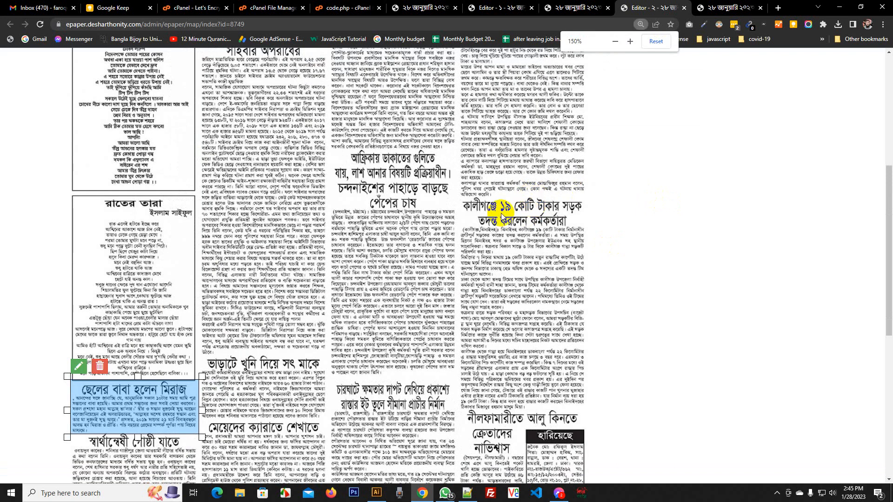
Add, size and save an area map over the কালীগঞ্জে road article on page ২
scroll(530, 199, down, 1)
scroll(109, 211, up, 6)
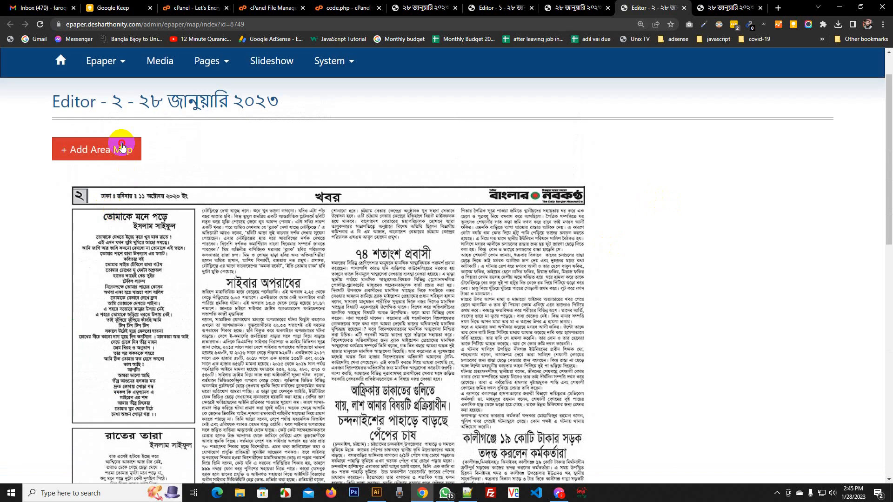
click(124, 147)
drag(100, 183, 578, 259)
scroll(585, 125, down, 4)
drag(584, 124, 660, 337)
scroll(659, 336, down, 3)
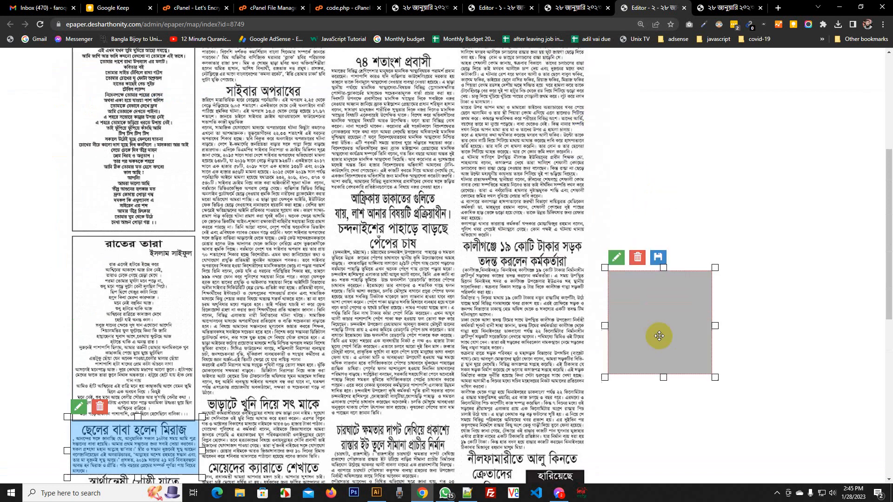
drag(651, 204, 499, 168)
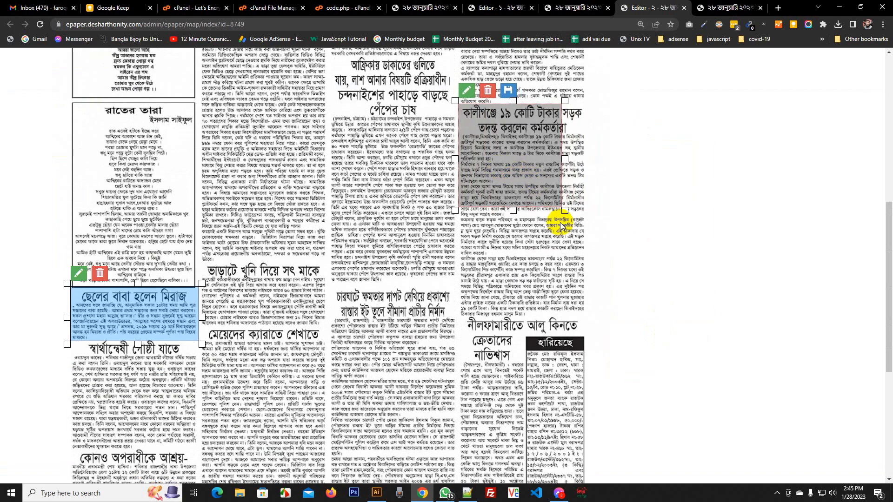
drag(565, 210, 591, 321)
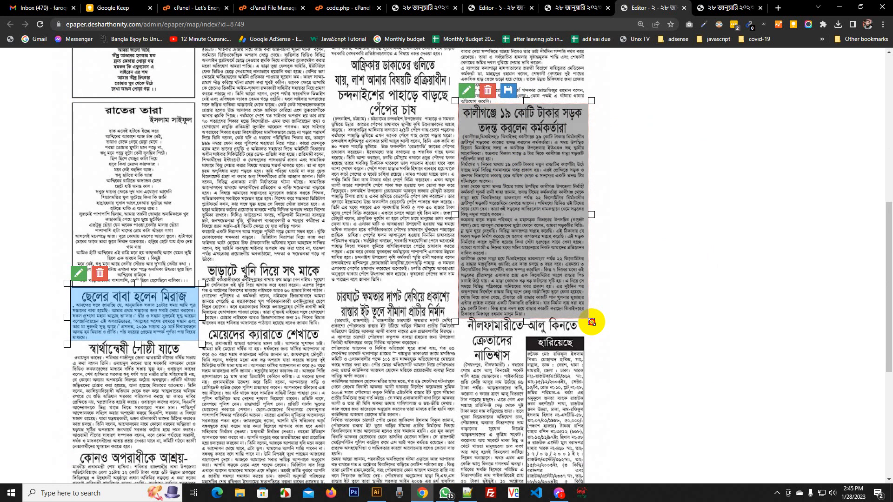
click(507, 90)
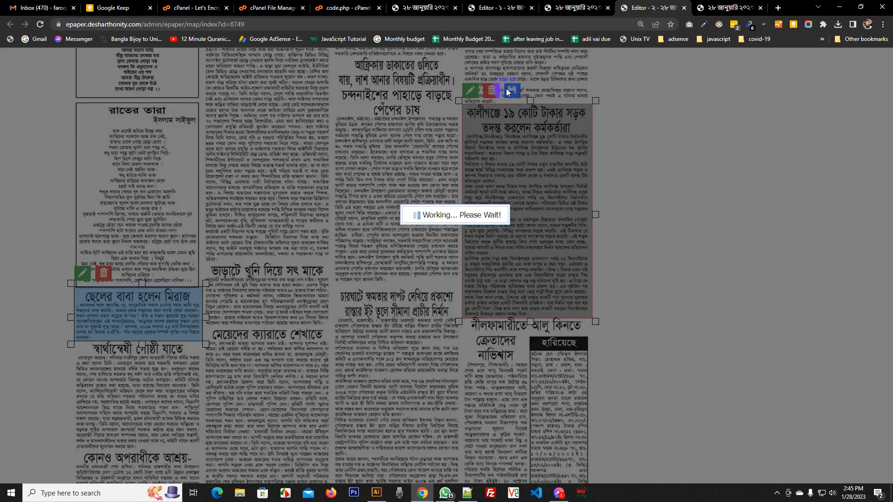
click(726, 7)
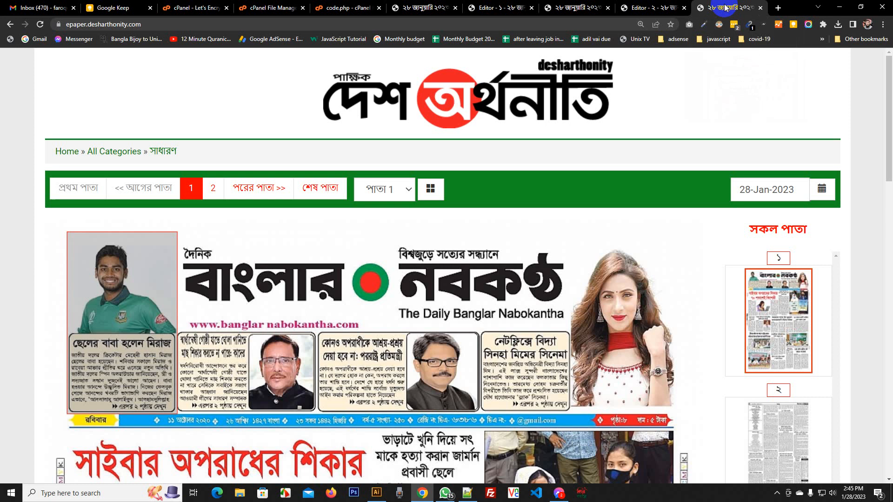
Reload the public edition to open page 2, then reload the stuck map editor
key(ctrl+0)
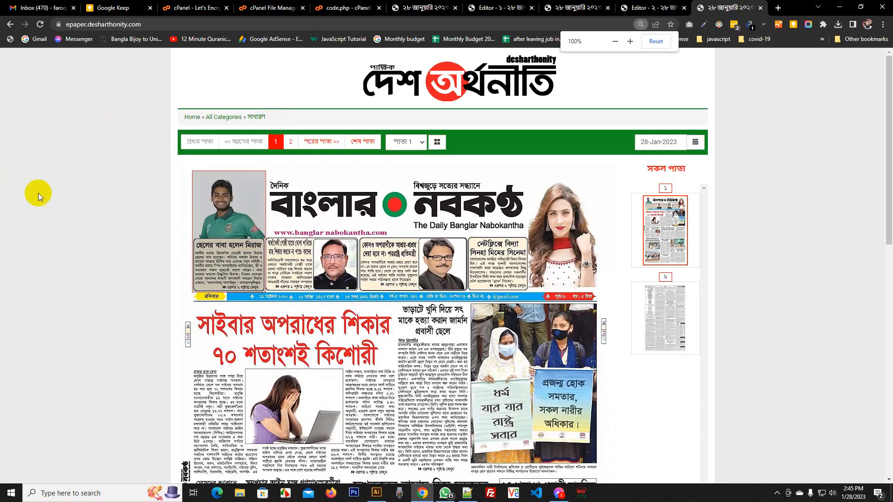
right_click(78, 158)
click(104, 186)
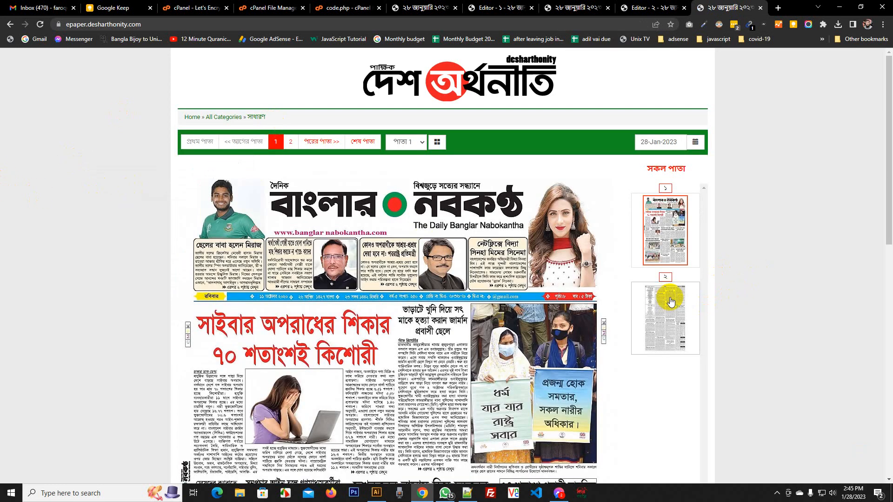
click(665, 303)
scroll(518, 249, down, 4)
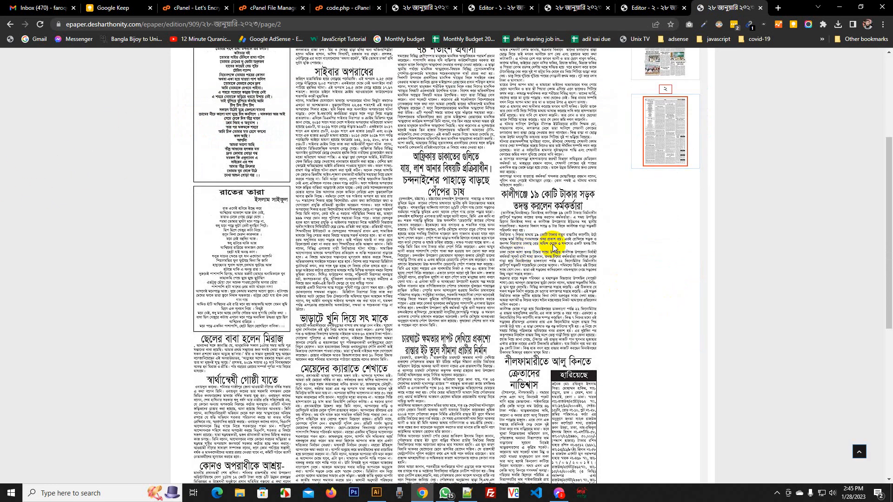
click(623, 6)
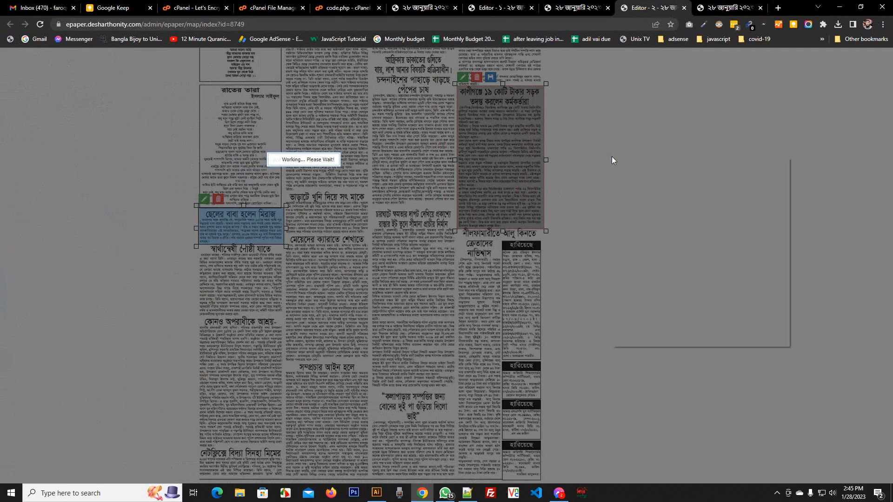
click(633, 180)
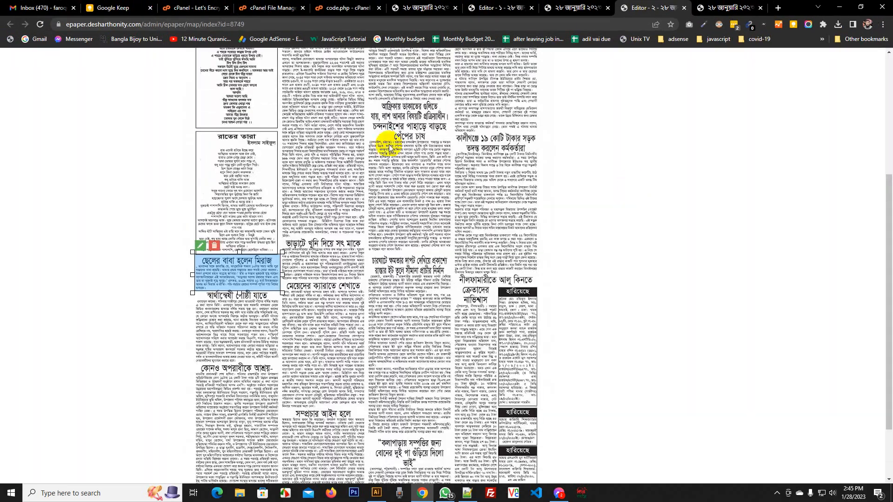
scroll(249, 160, up, 3)
Add an area map covering the whole কালীগঞ্জে article on page 2 and save it
click(212, 85)
drag(229, 161, 612, 353)
scroll(612, 353, down, 2)
drag(613, 264, 487, 212)
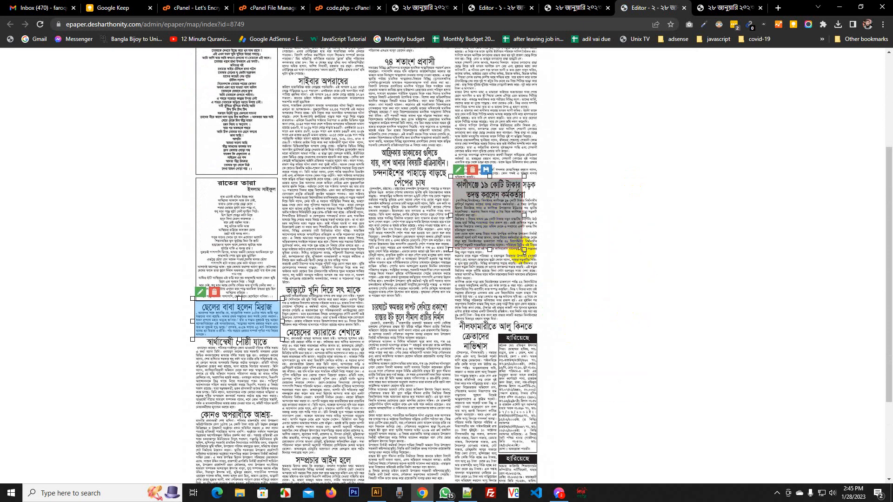
drag(523, 250, 539, 324)
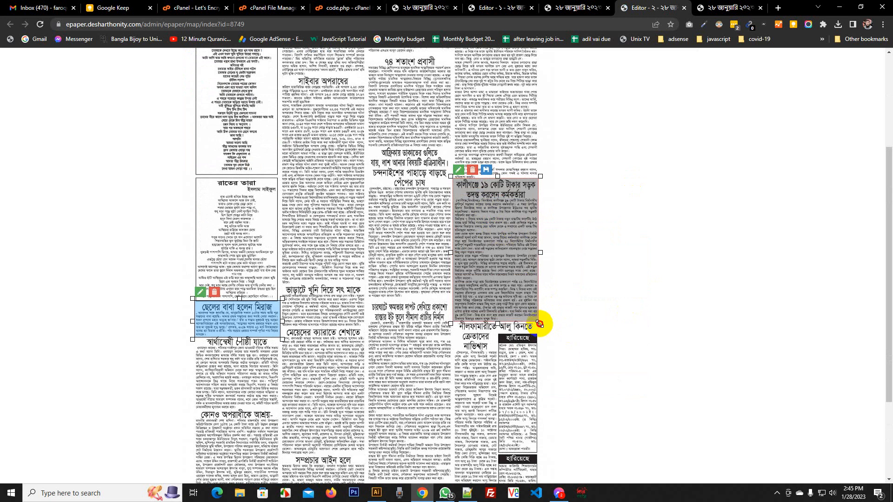
click(485, 170)
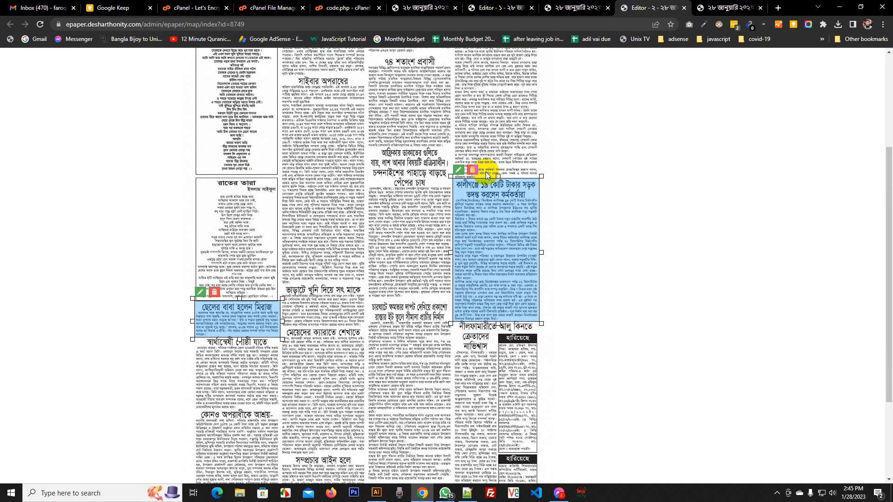
click(718, 8)
right_click(745, 98)
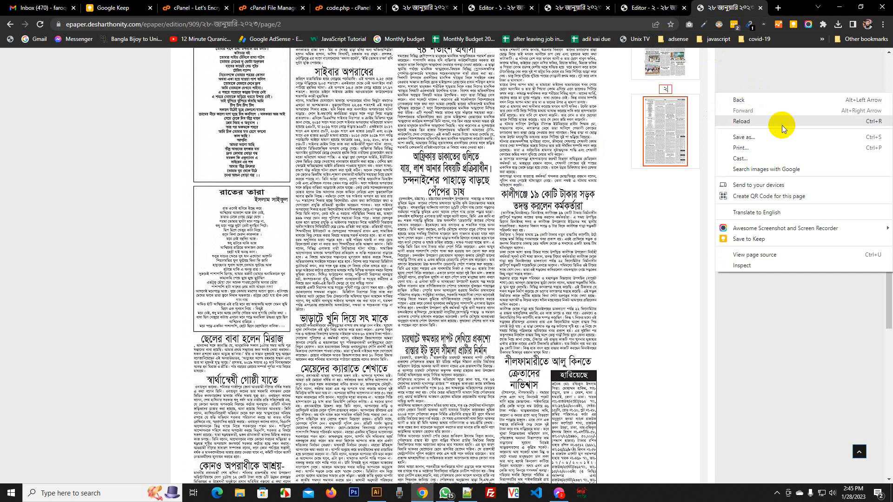
Reload public page 2 and check the কালীগঞ্জে article popup maximized before closing it
click(780, 121)
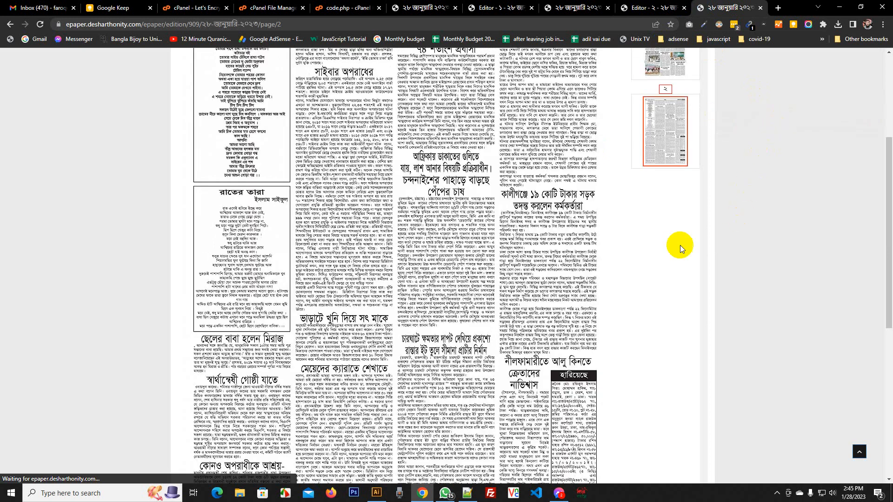
click(558, 253)
scroll(544, 274, up, 5)
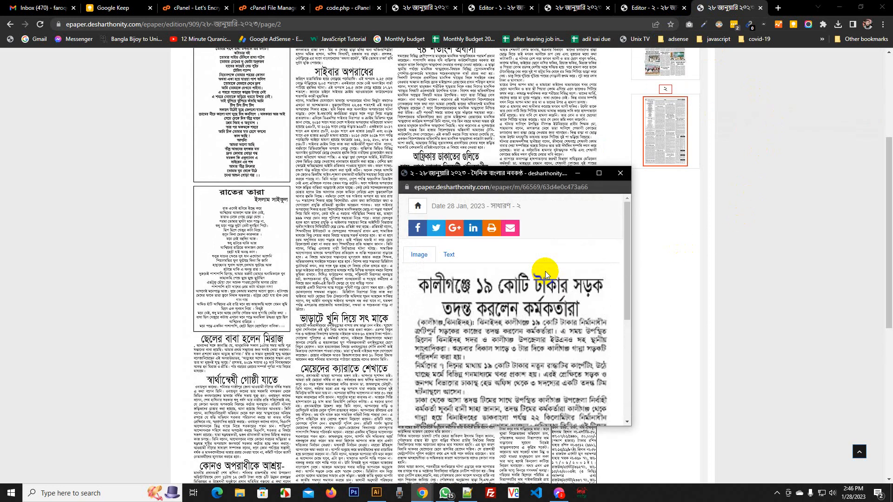
click(599, 173)
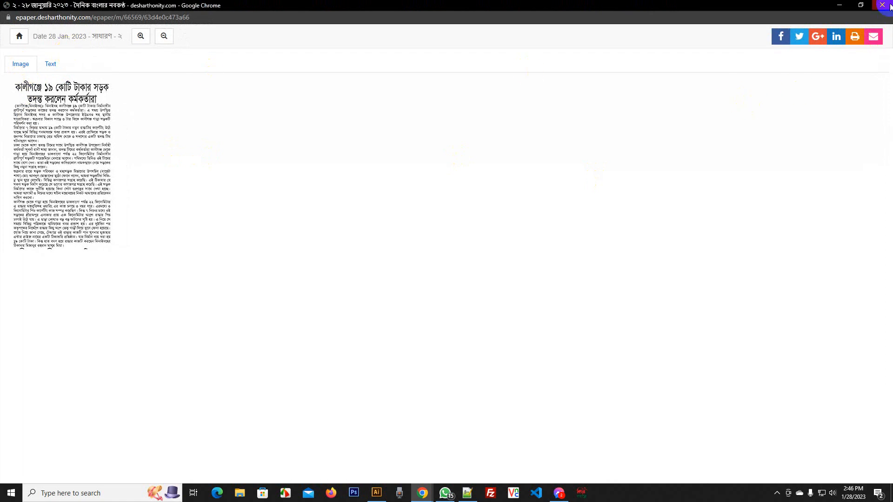
click(882, 5)
scroll(674, 177, up, 4)
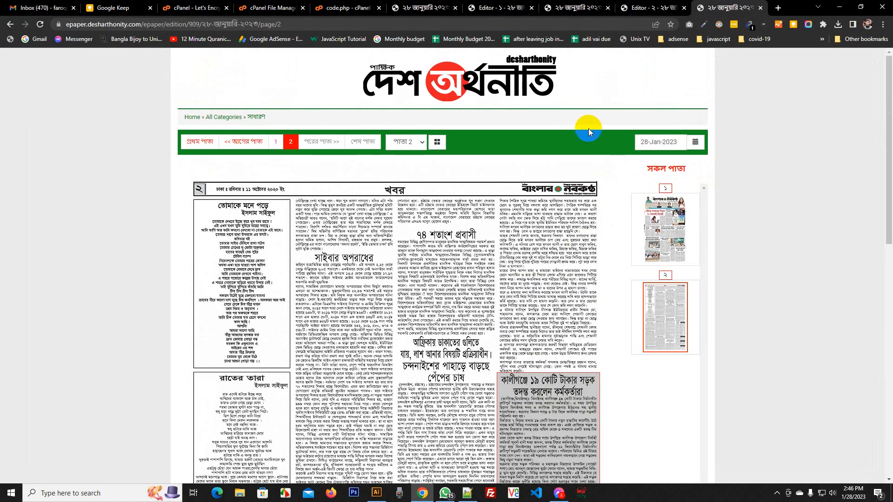
click(564, 7)
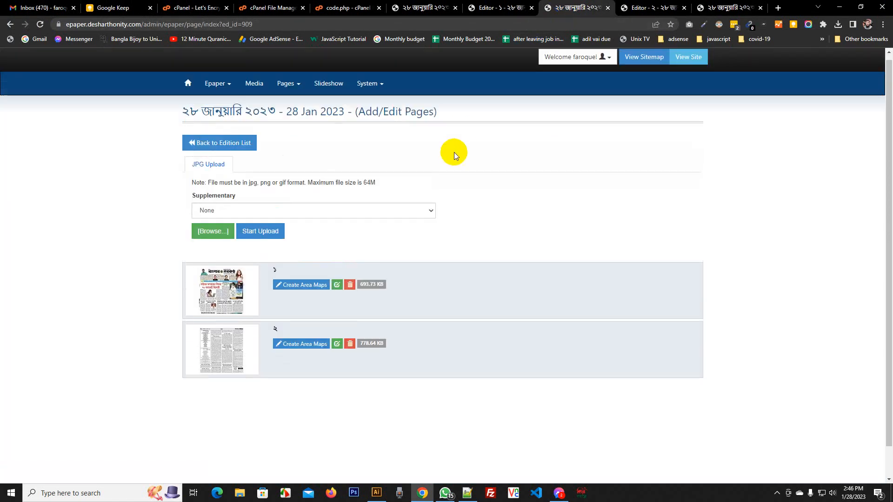
Turn on Enable Logo and Show Title in Epaper Popup Settings and save the settings
click(365, 89)
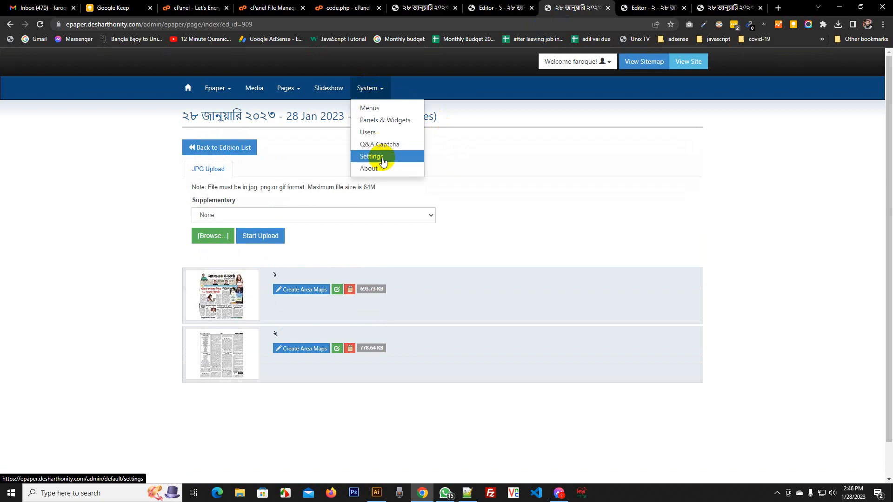
click(381, 158)
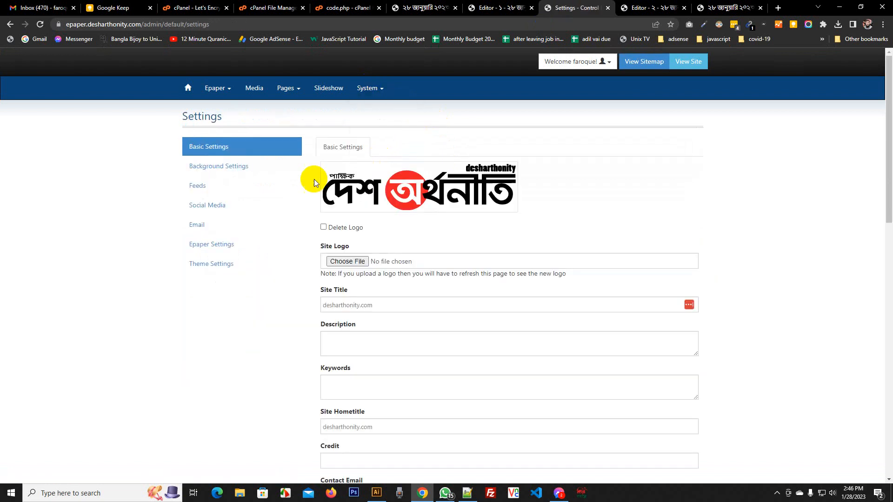
click(222, 208)
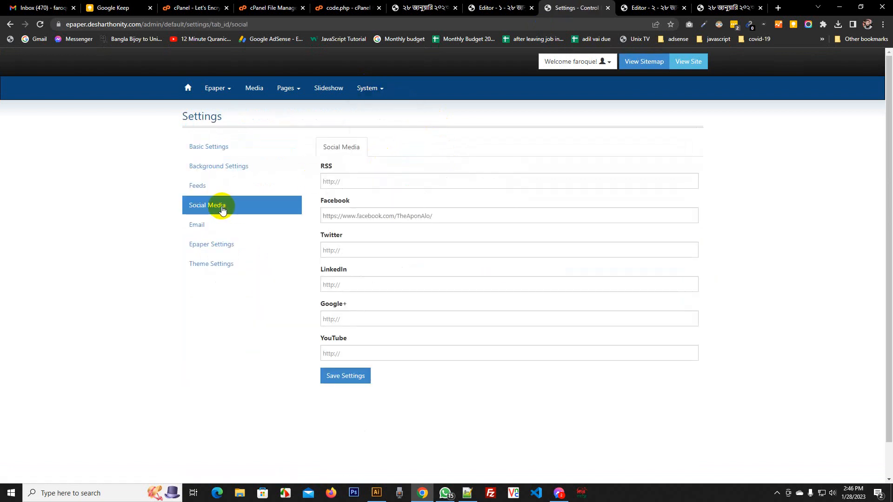
click(212, 244)
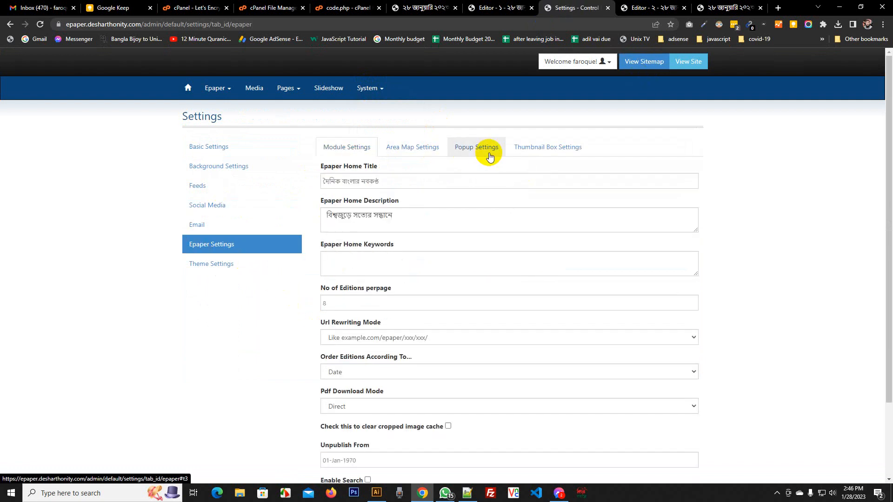
click(487, 156)
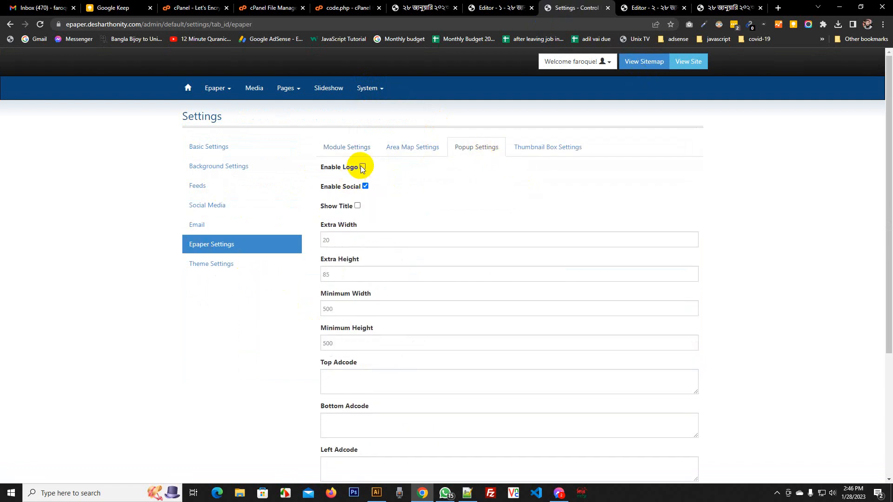
click(360, 206)
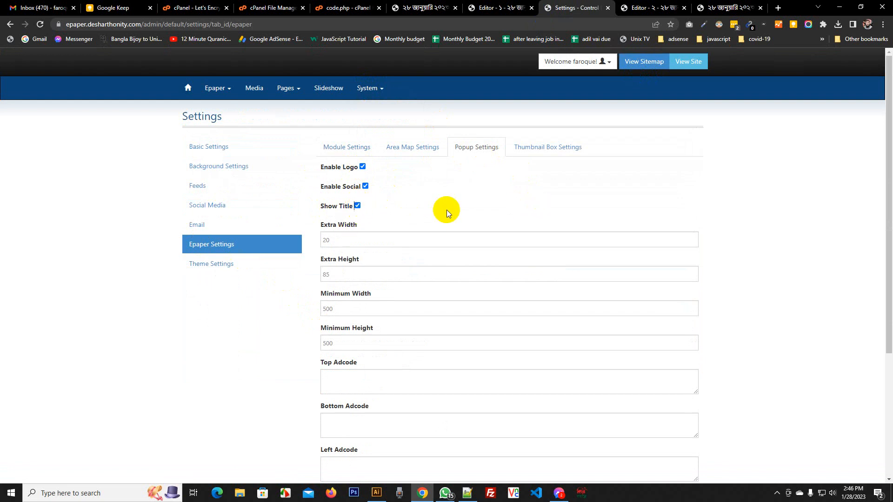
click(361, 205)
scroll(434, 211, down, 4)
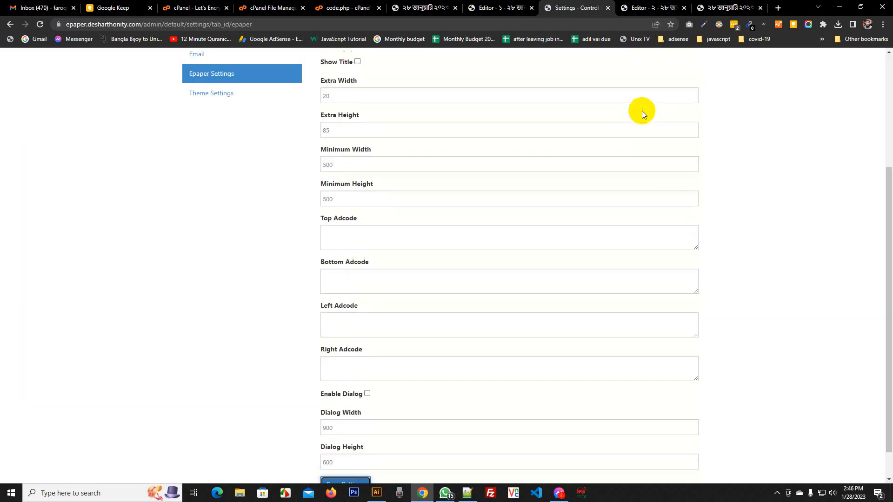
click(639, 6)
click(734, 7)
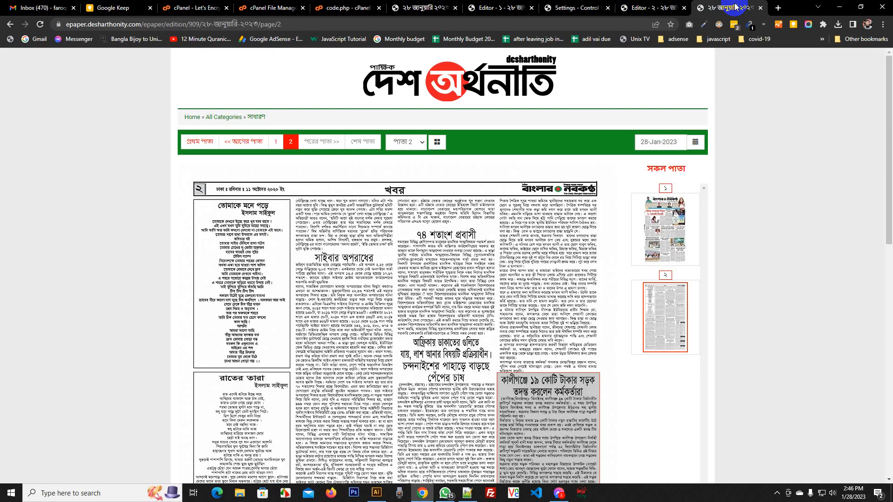
Reload the map editor and e-paper, then check the page-2 article popup now shows the logo
click(671, 7)
right_click(755, 142)
click(781, 174)
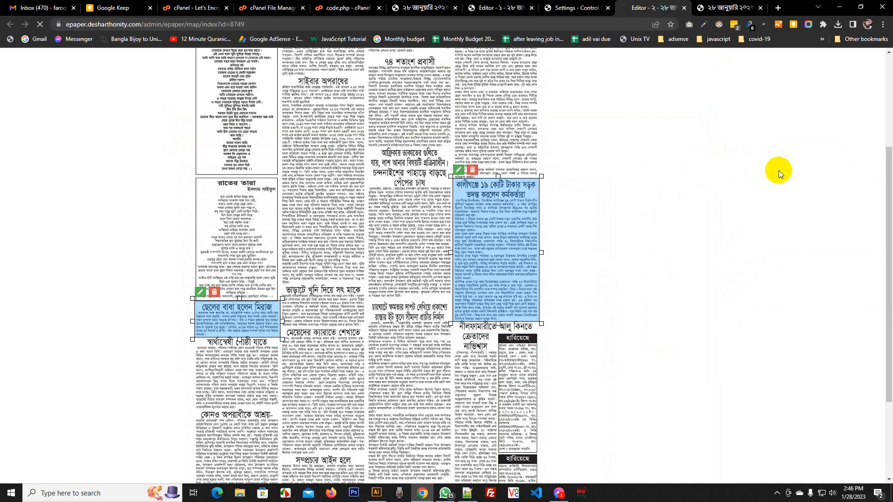
click(728, 7)
right_click(716, 143)
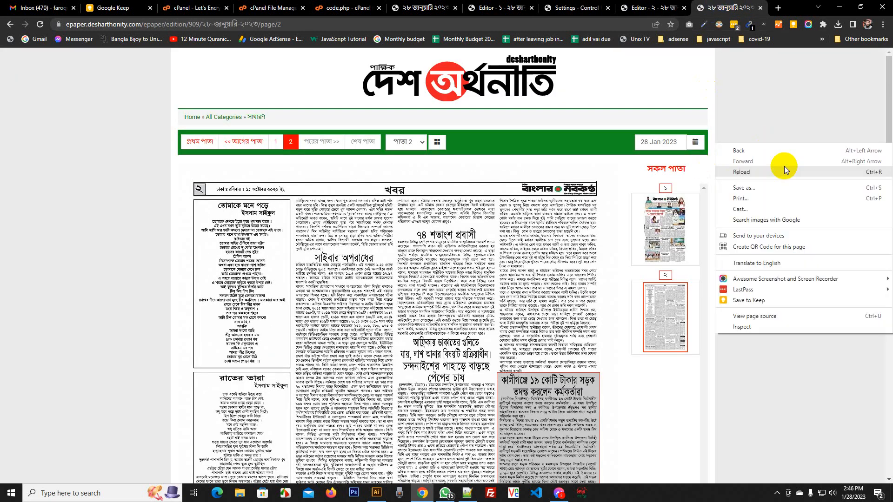
click(789, 172)
scroll(668, 256, down, 3)
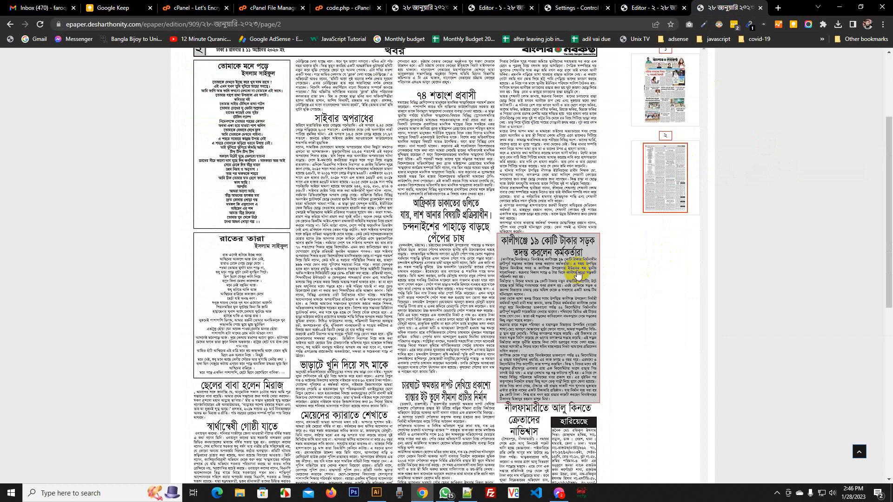
click(576, 270)
click(598, 173)
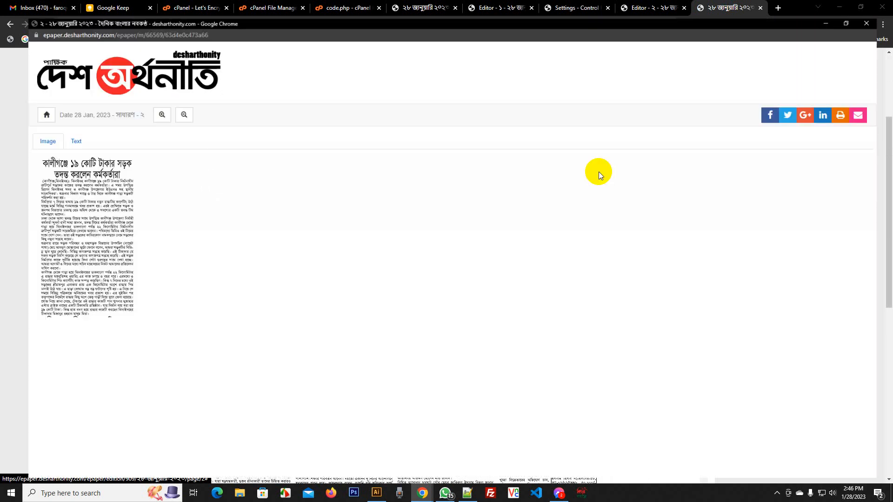
click(837, 8)
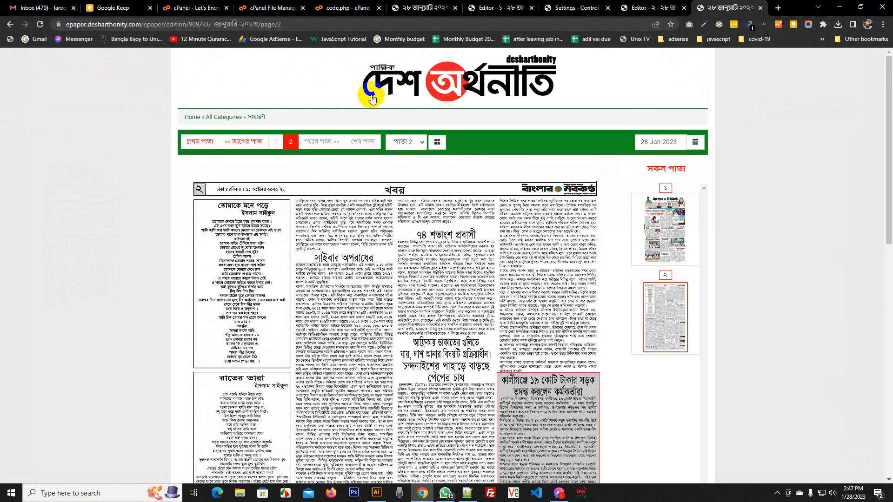
Go back to the e-paper home, open page 2, and launch File Explorer
click(370, 98)
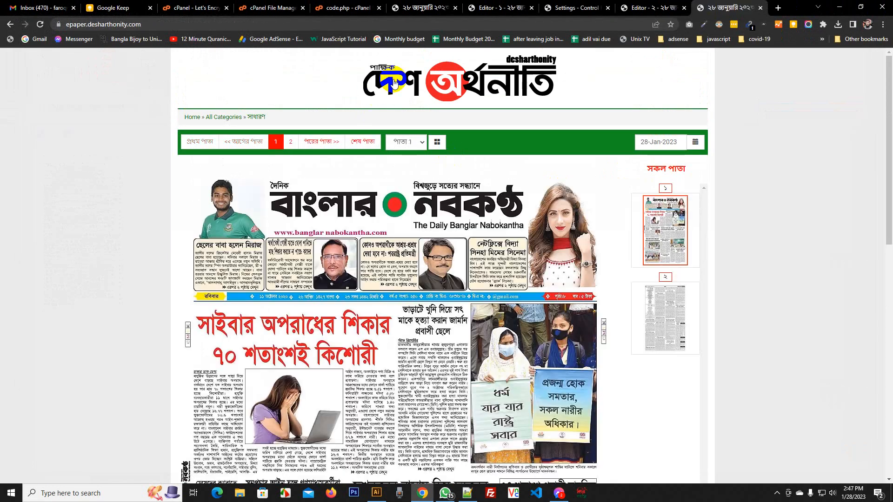
scroll(628, 236, down, 13)
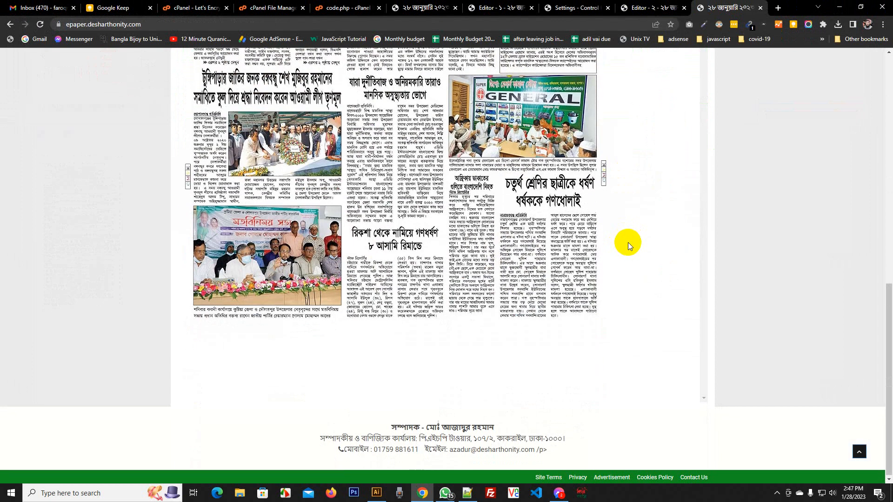
scroll(628, 243, up, 13)
click(670, 306)
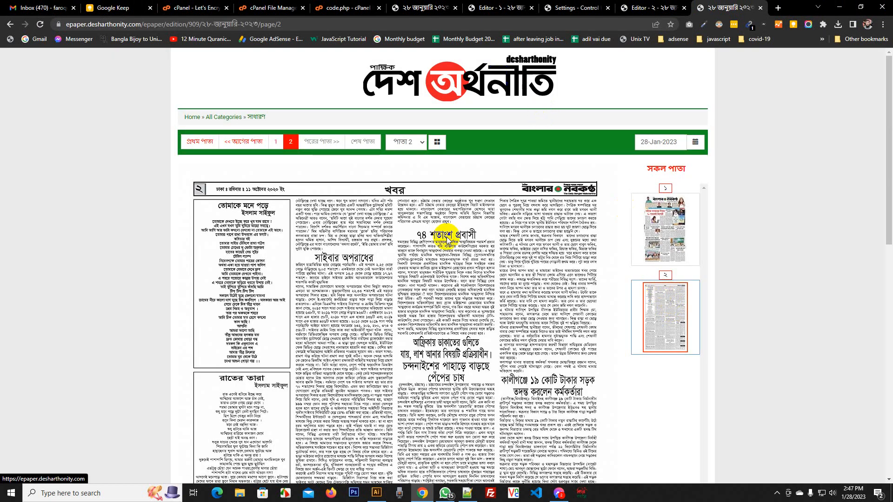
key(super)
click(132, 93)
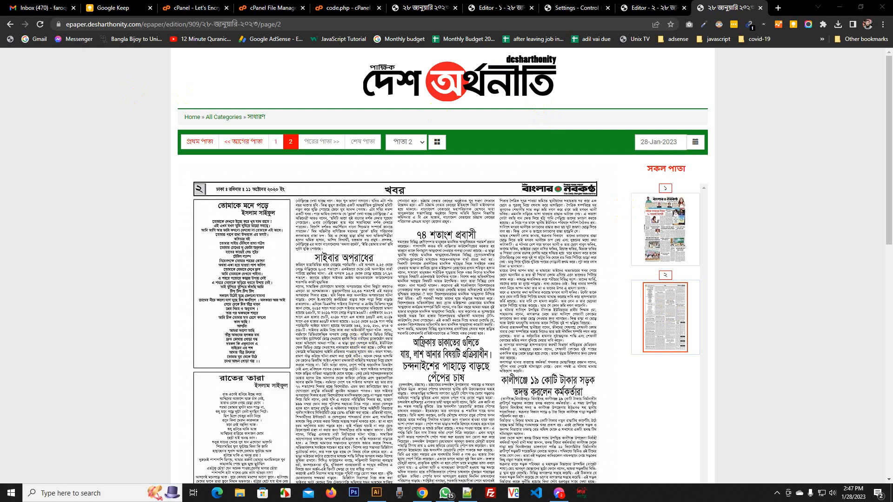
key(super+e)
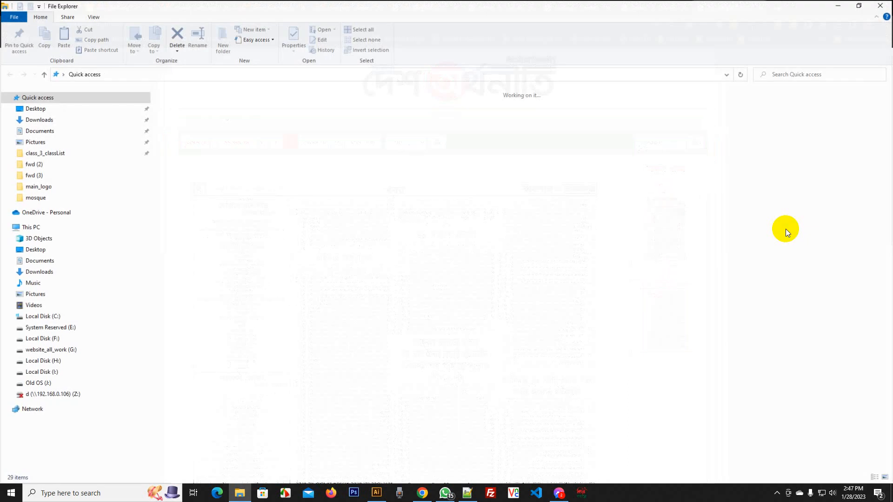
Select ১.jpg and ২.jpg in Downloads, close File Explorer, and return to the e-paper site
click(72, 120)
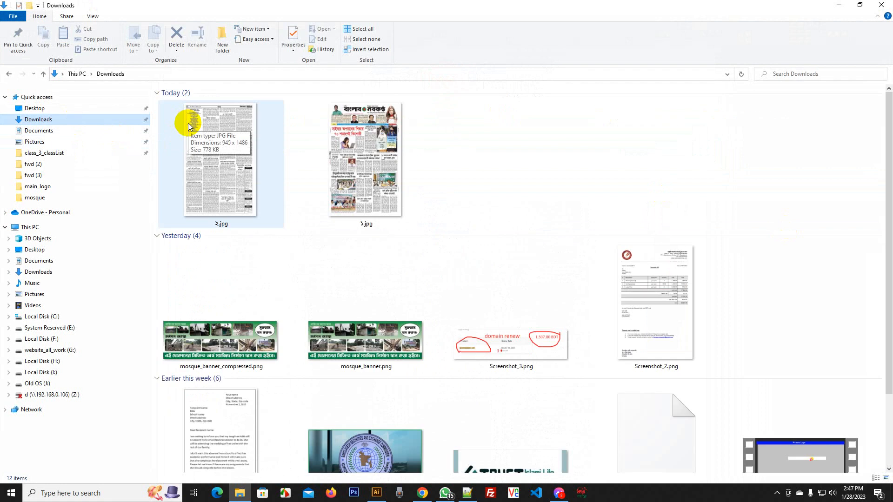
drag(439, 145, 153, 164)
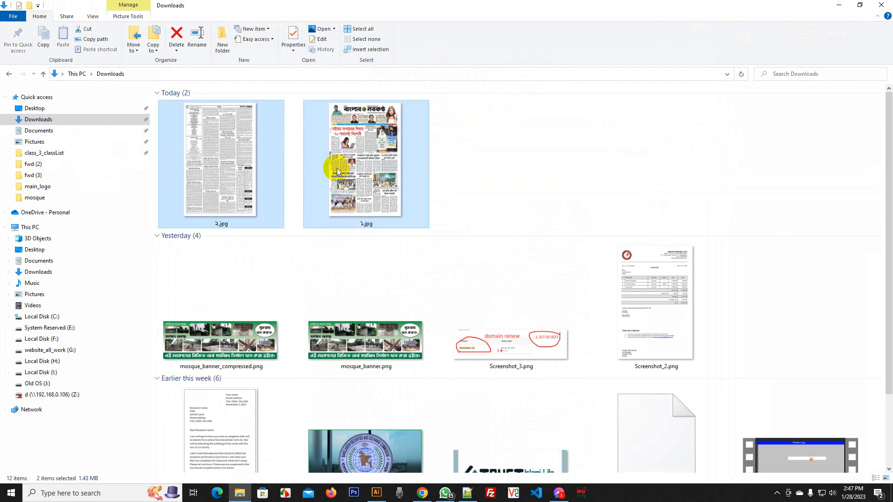
click(880, 6)
click(460, 83)
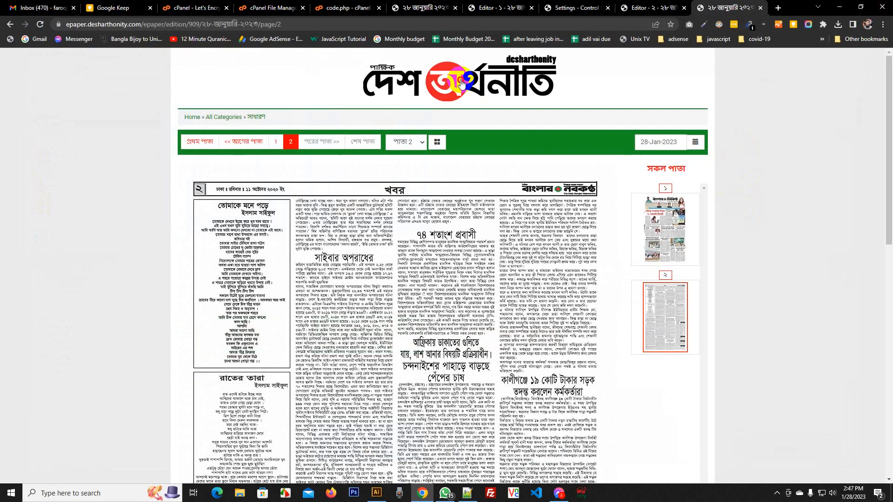